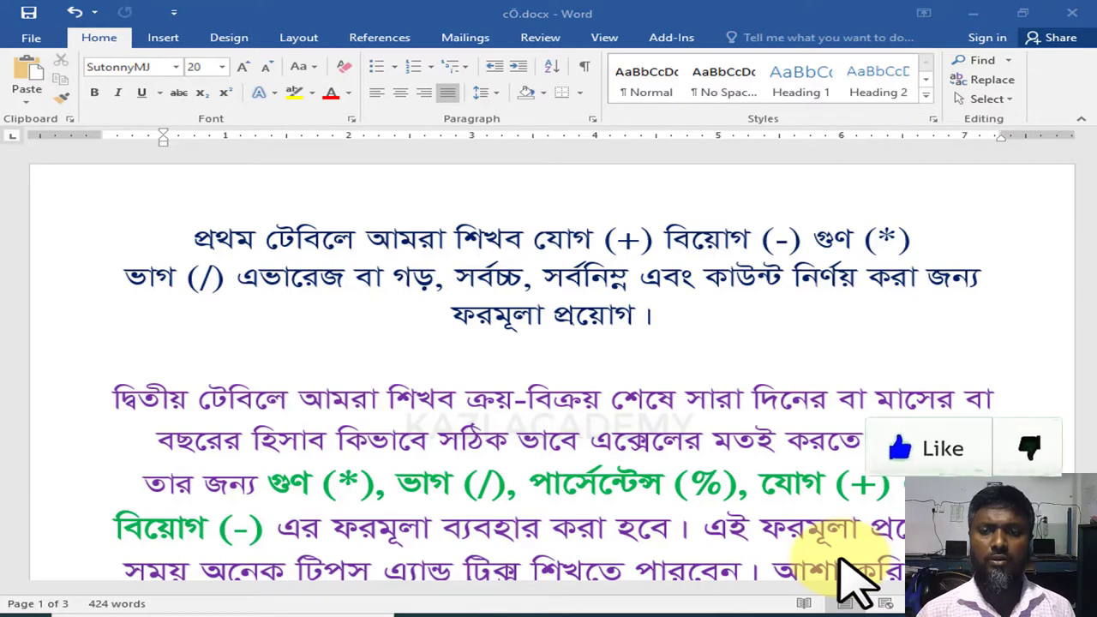
- Scroll down to the 'MS Word' notes listing three ways to open the Formula dialog
scroll(849, 578, "down", 3)
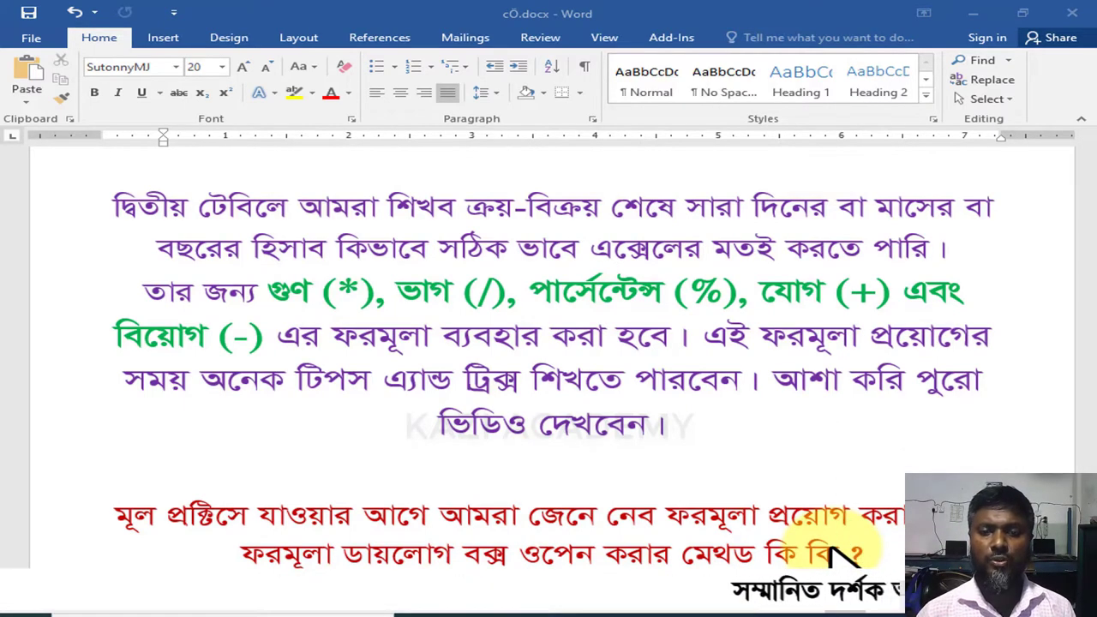
scroll(844, 556, "down", 1)
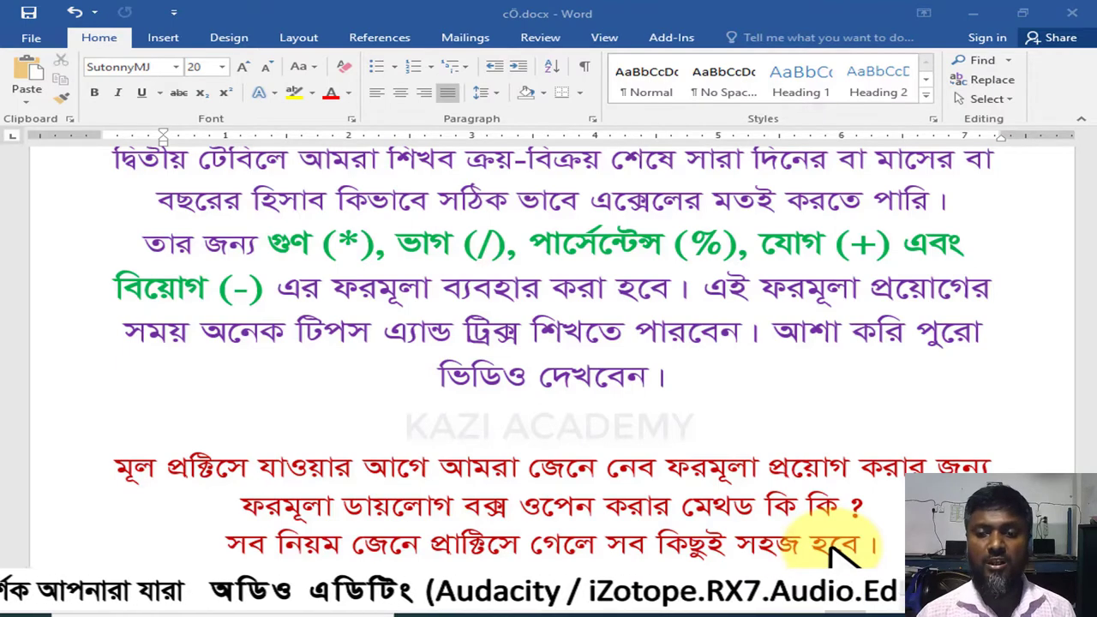
scroll(831, 546, "down", 2)
scroll(830, 548, "down", 2)
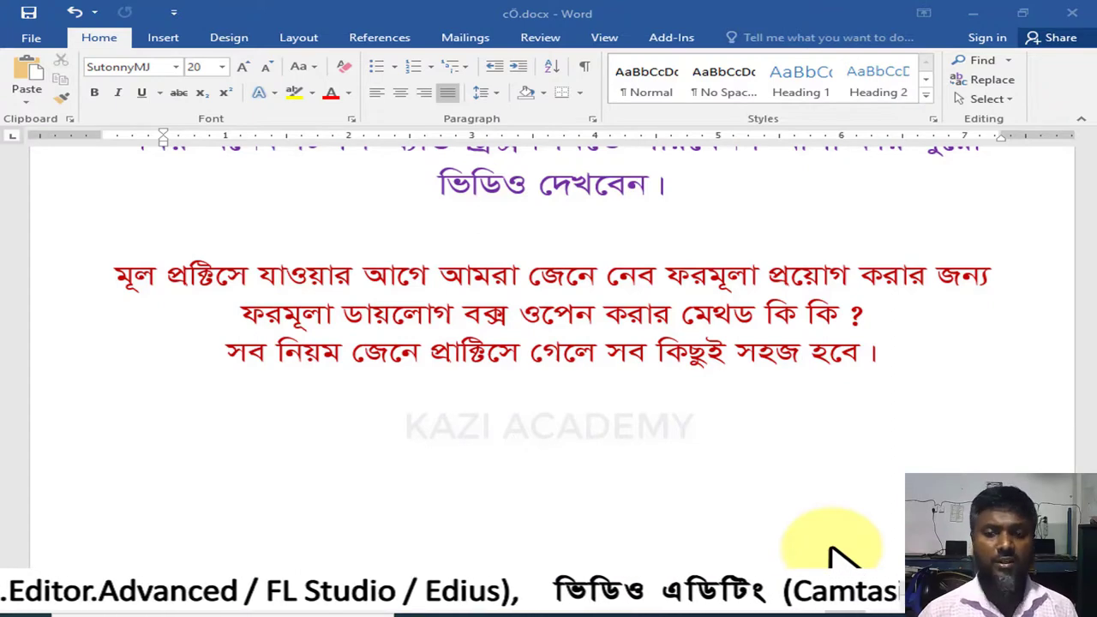
scroll(840, 556, "down", 5)
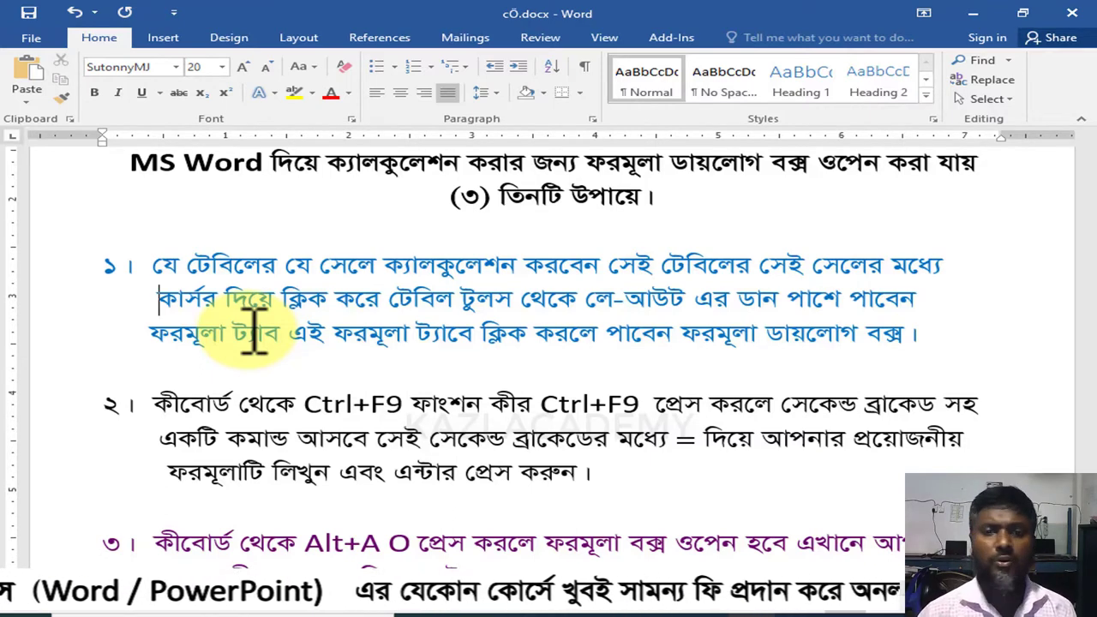
- Highlight the 'Alt+A O' shortcut in method 3, then move down to the paragraph on reusing formulas
scroll(255, 328, "down", 5)
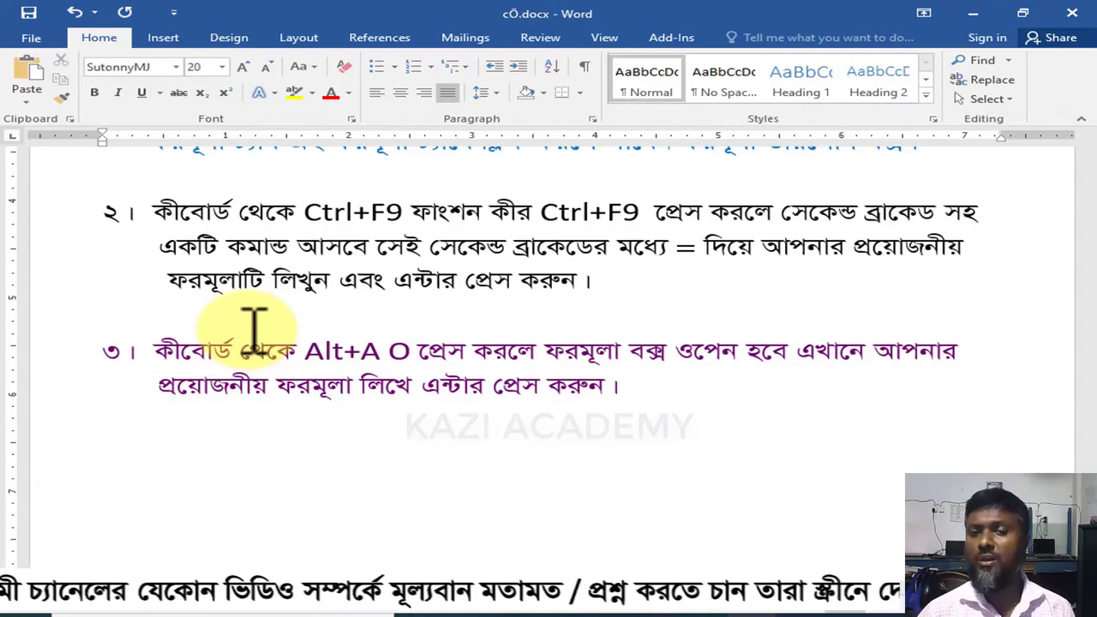
scroll(255, 326, "down", 1)
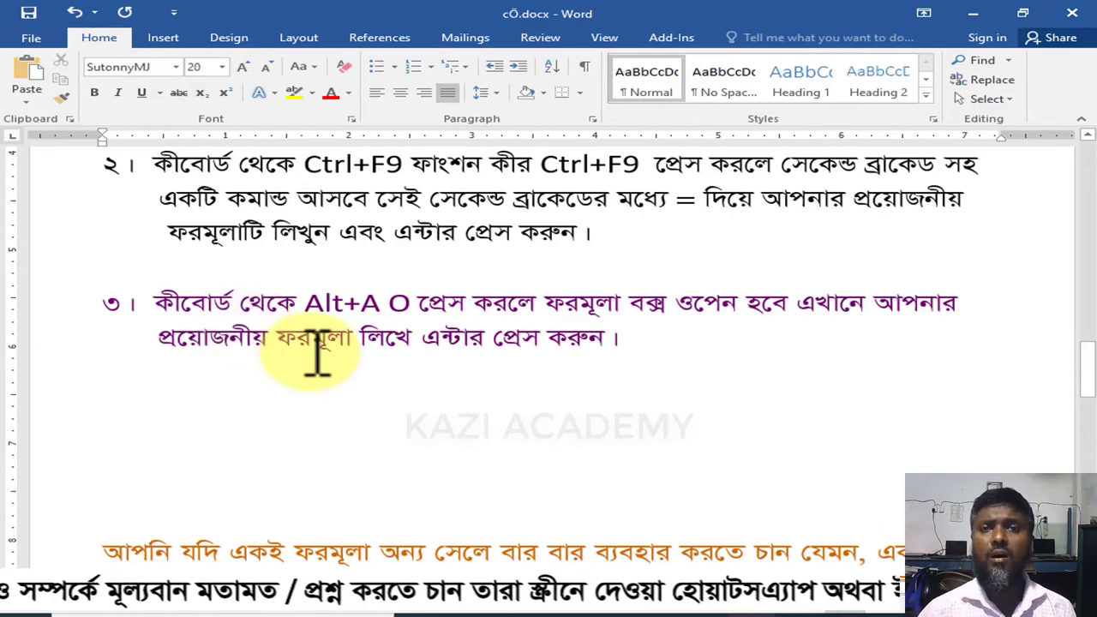
left_click(384, 339)
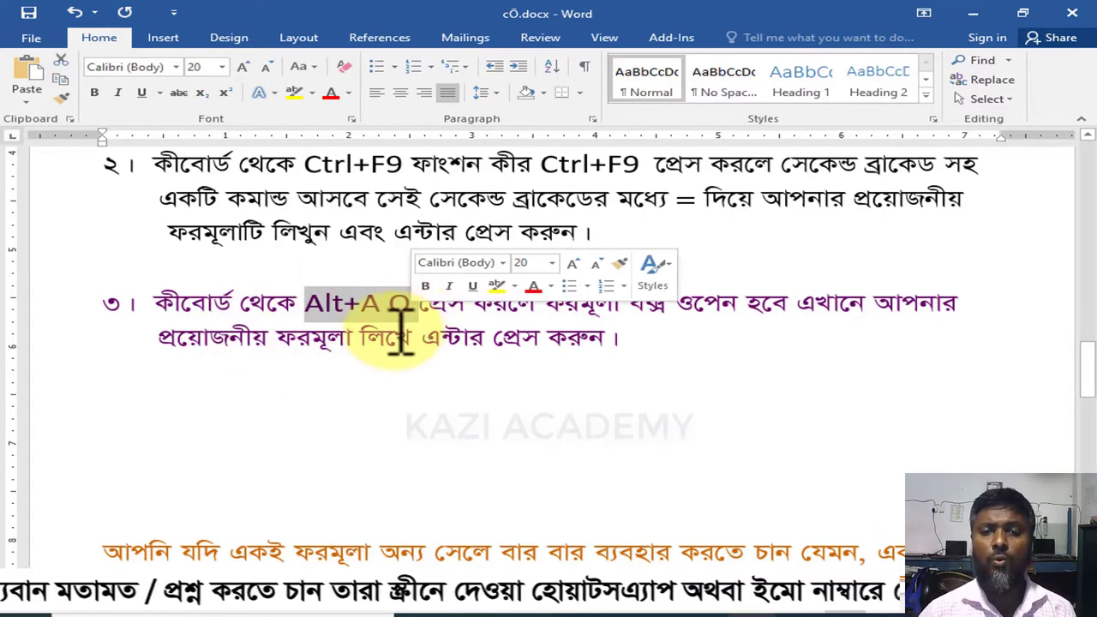
left_click_drag(306, 305, 413, 309)
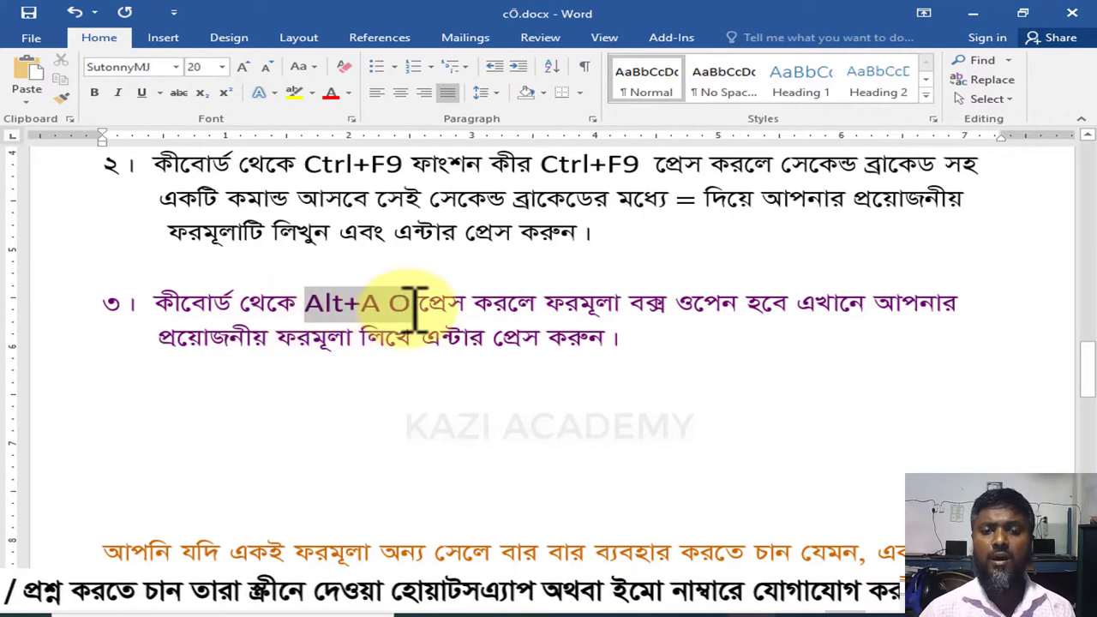
left_click(417, 322)
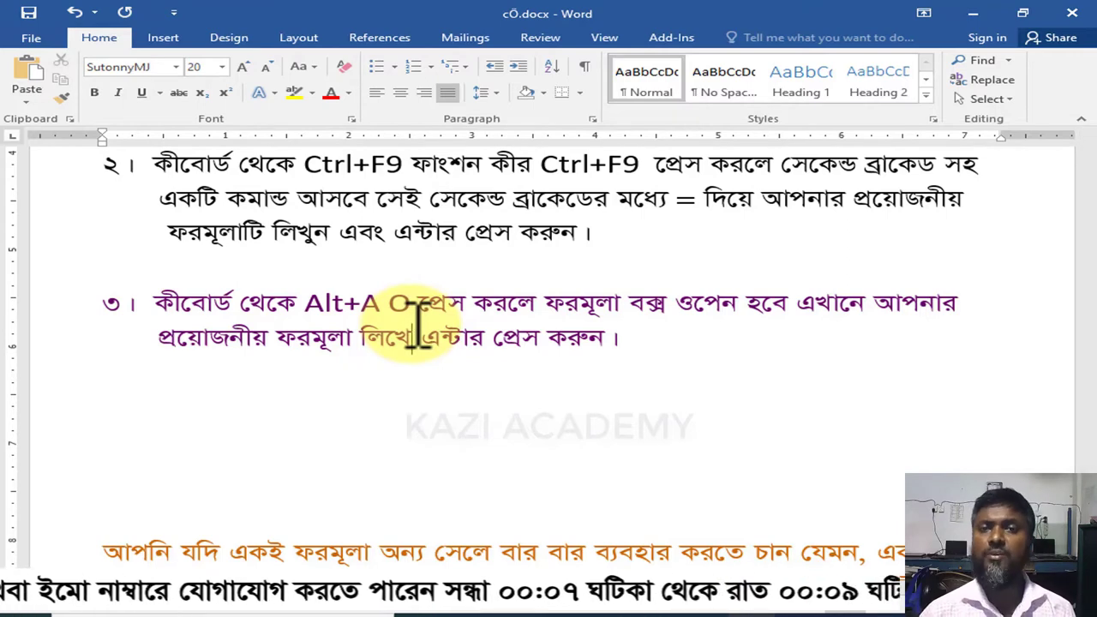
scroll(417, 322, "down", 5)
key("Down")
key("Down")
key("Down")
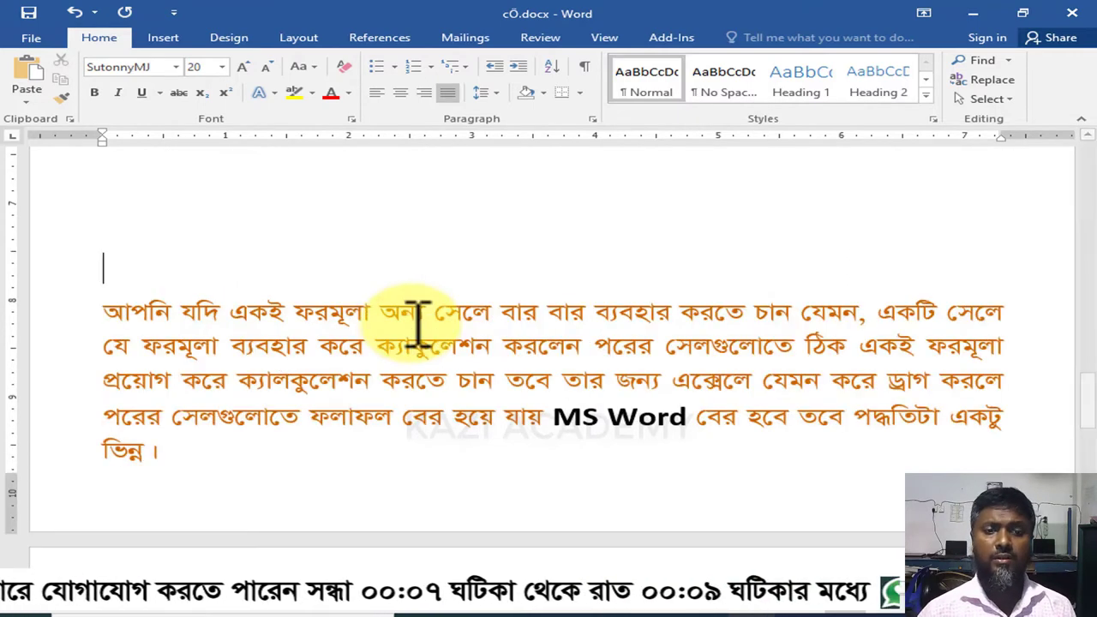
- Highlight the orange paragraph's phrase about dragging formulas in Excel
scroll(418, 321, "down", 1)
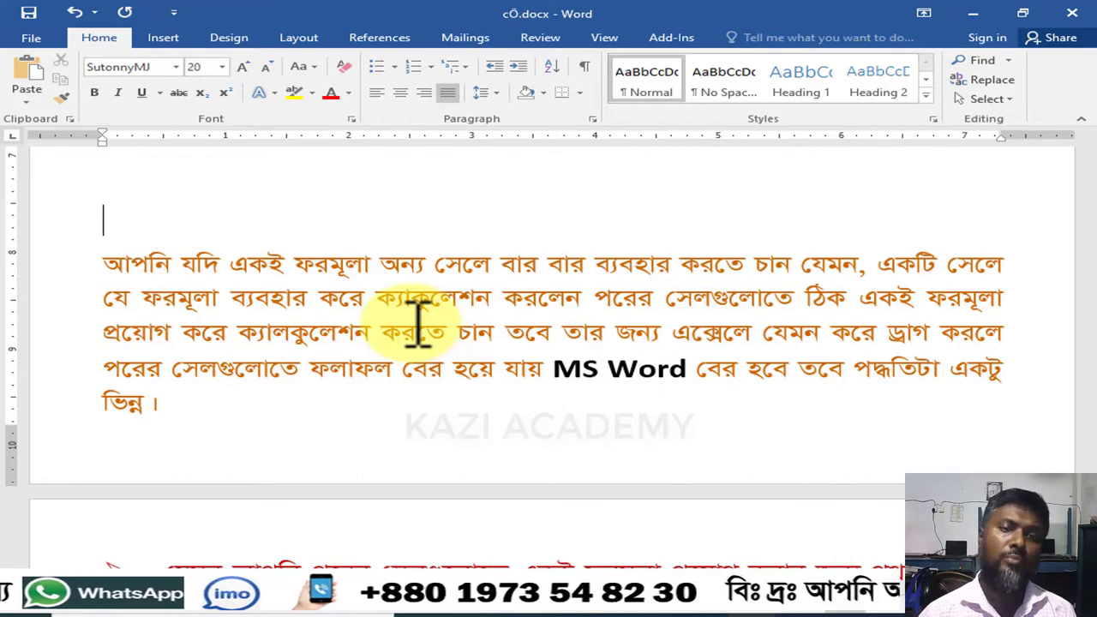
left_click(458, 333)
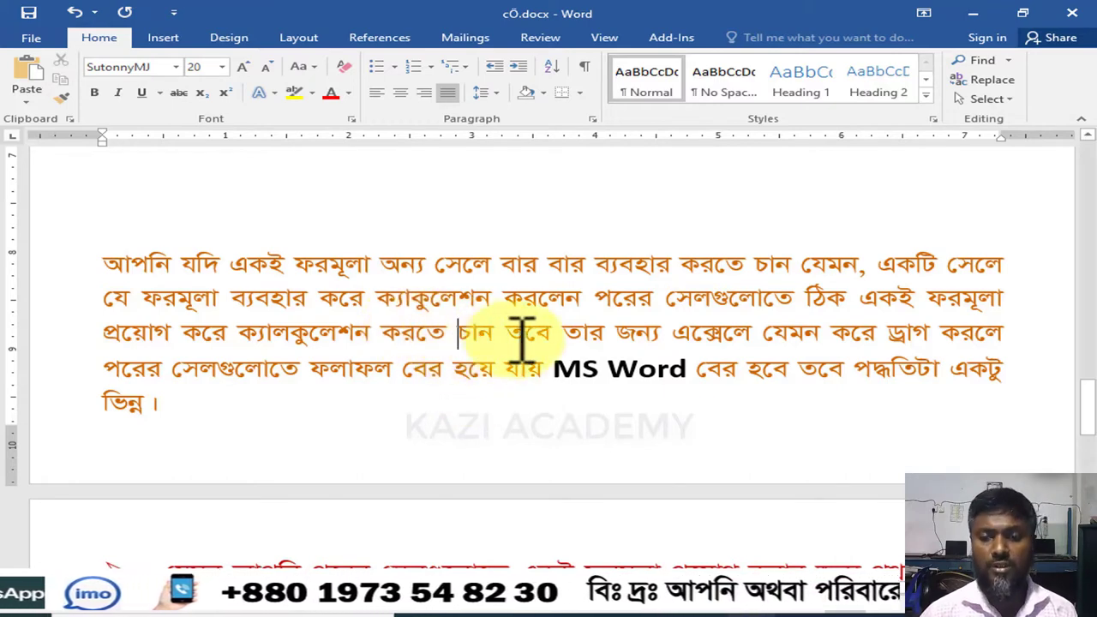
left_click_drag(522, 335, 771, 339)
left_click(763, 335)
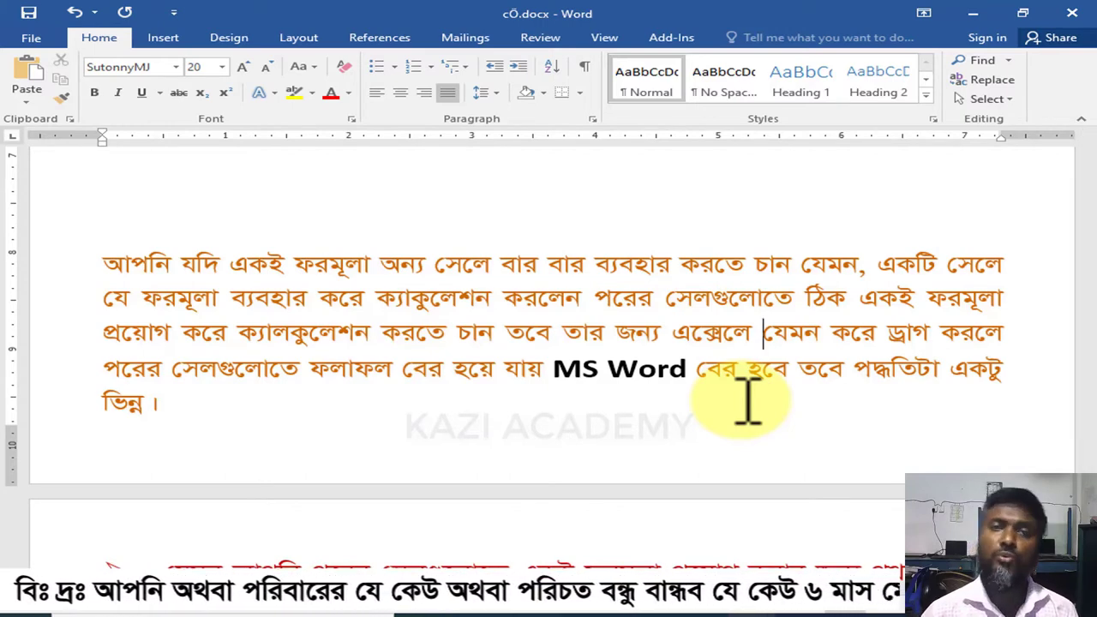
- Scroll through the F9, F4 and Ctrl+F9 notes down to the red practice line
scroll(747, 402, "down", 2)
scroll(747, 398, "down", 1)
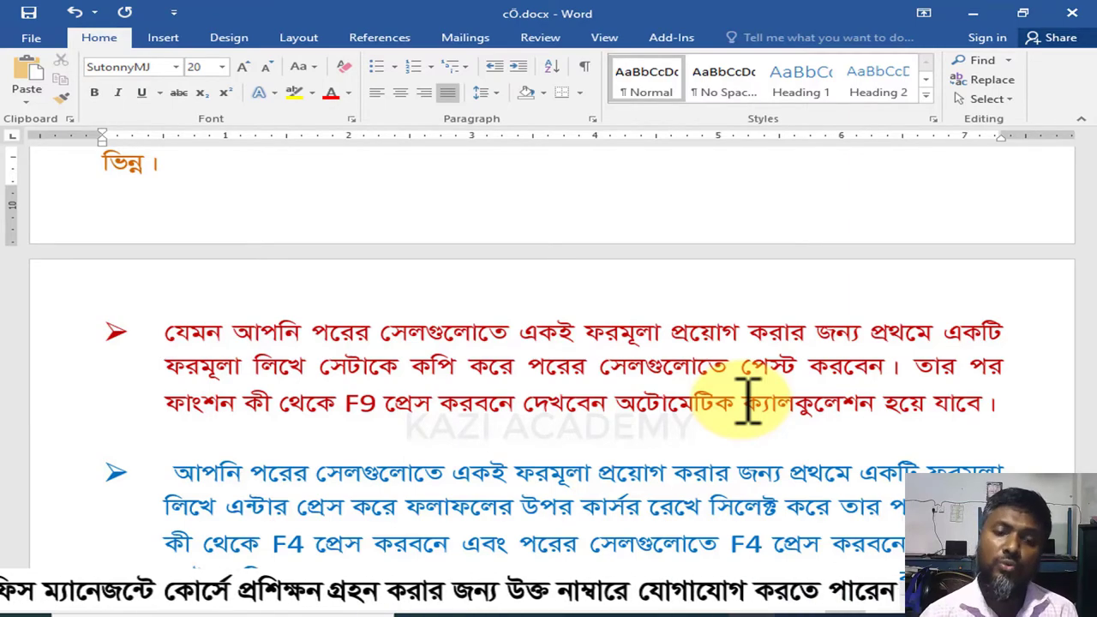
scroll(747, 399, "down", 1)
scroll(748, 399, "down", 1)
scroll(747, 400, "down", 1)
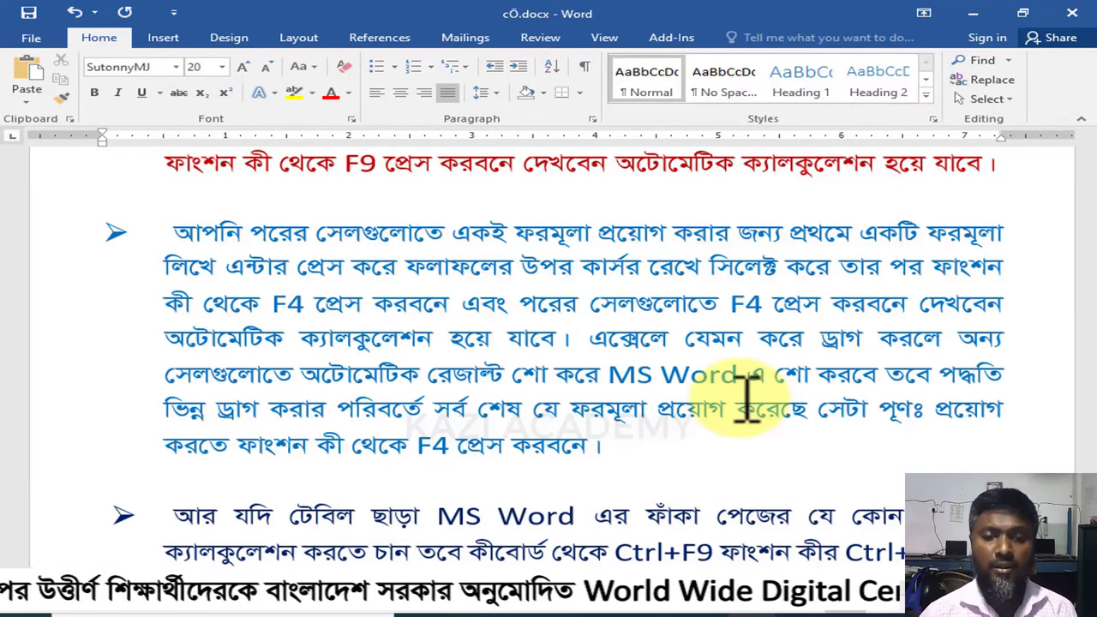
scroll(747, 396, "down", 1)
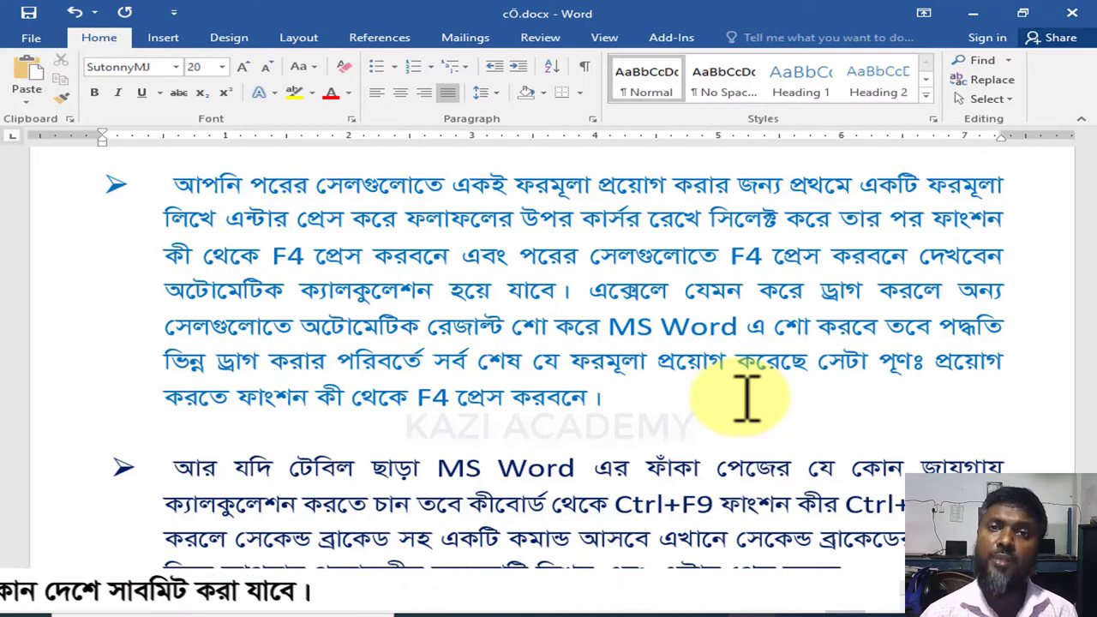
scroll(745, 399, "down", 1)
scroll(745, 399, "down", 1)
- Scroll down to the Alt.docx practice table with numbers in columns A–J
scroll(746, 399, "down", 1)
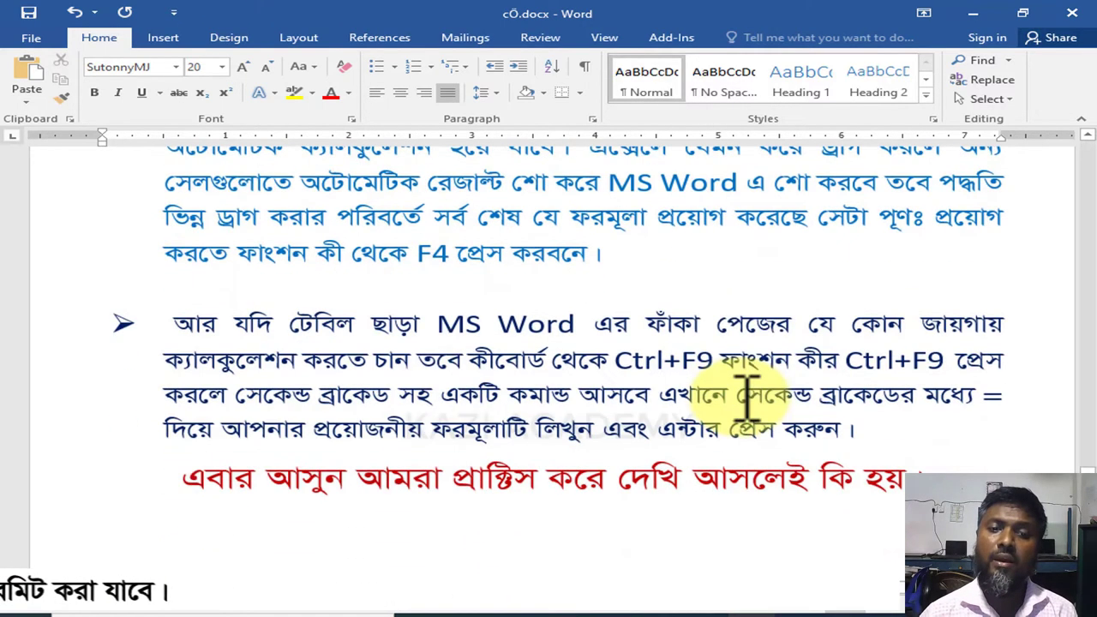
scroll(745, 399, "down", 1)
scroll(746, 398, "down", 1)
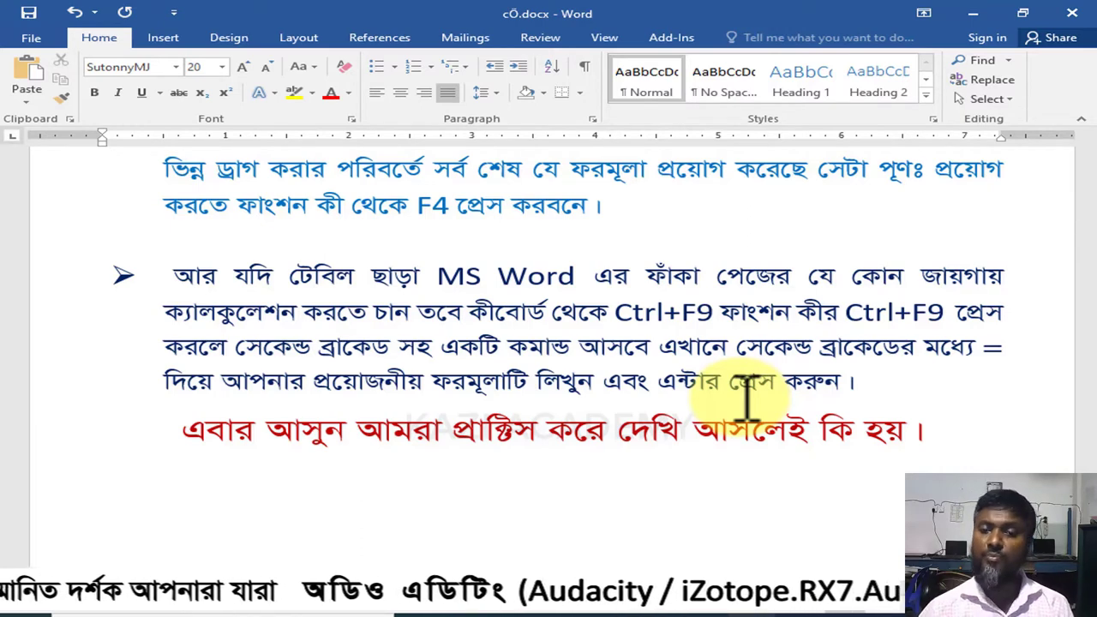
scroll(749, 399, "down", 1)
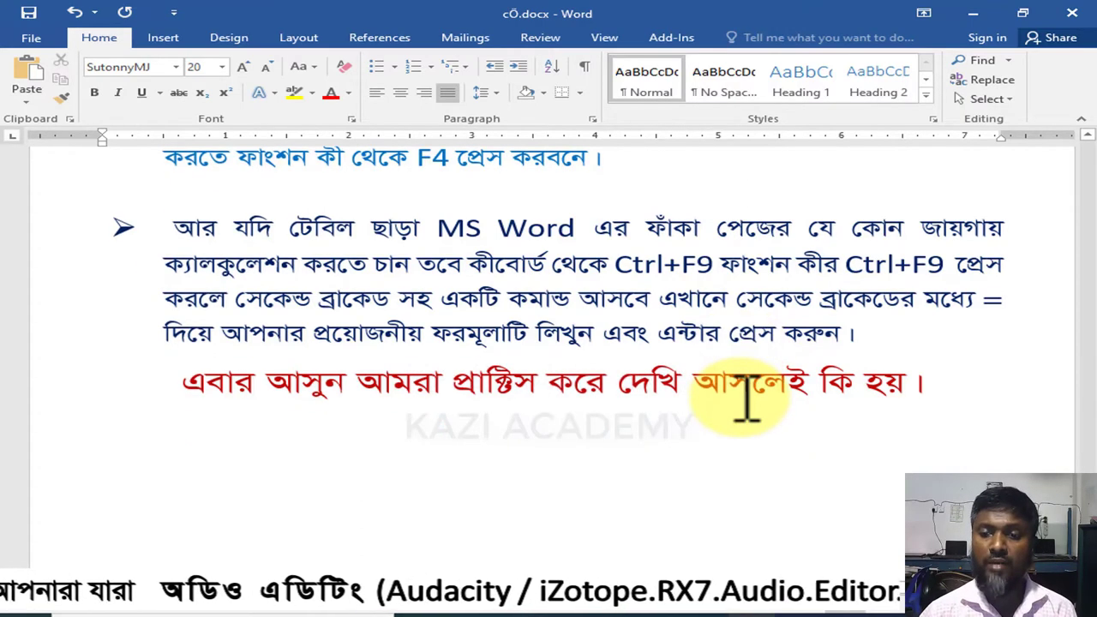
scroll(747, 398, "down", 1)
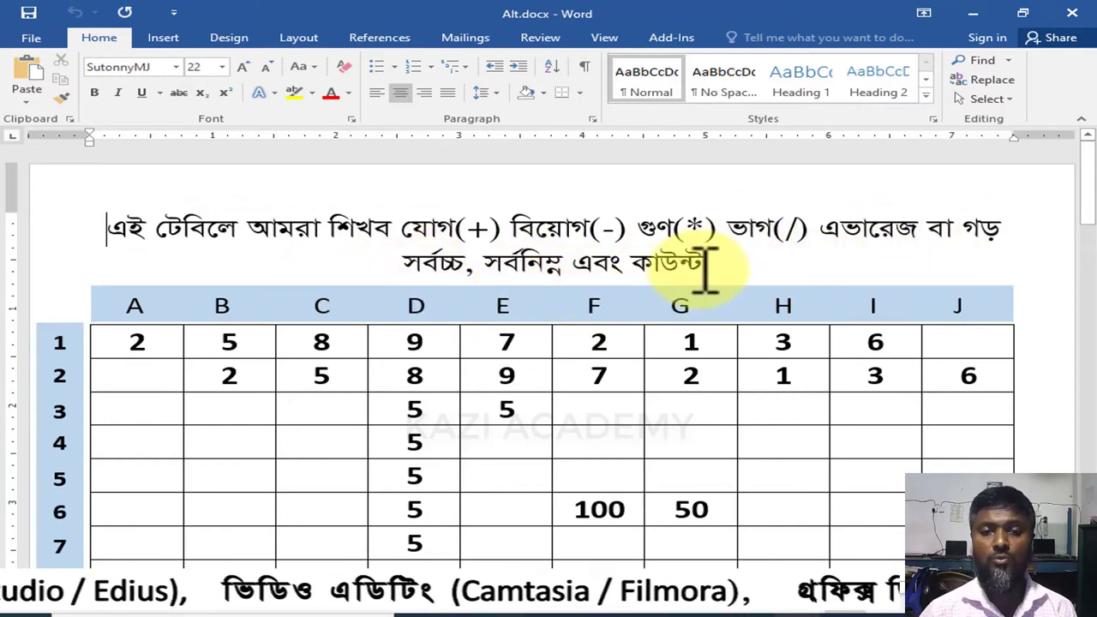
scroll(691, 275, "down", 1)
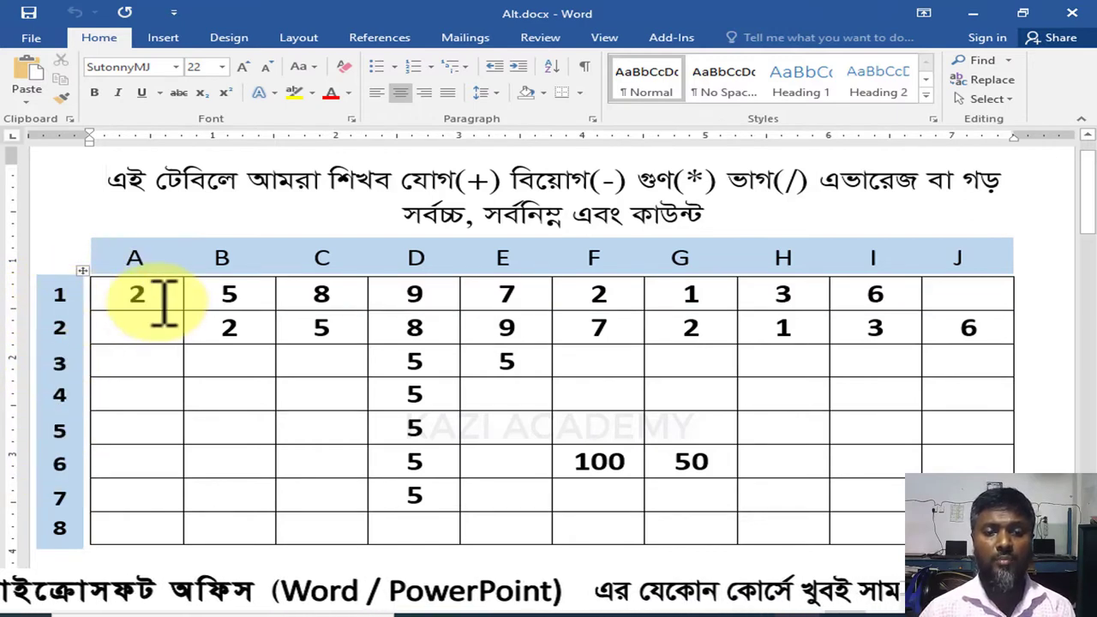
left_click(165, 295)
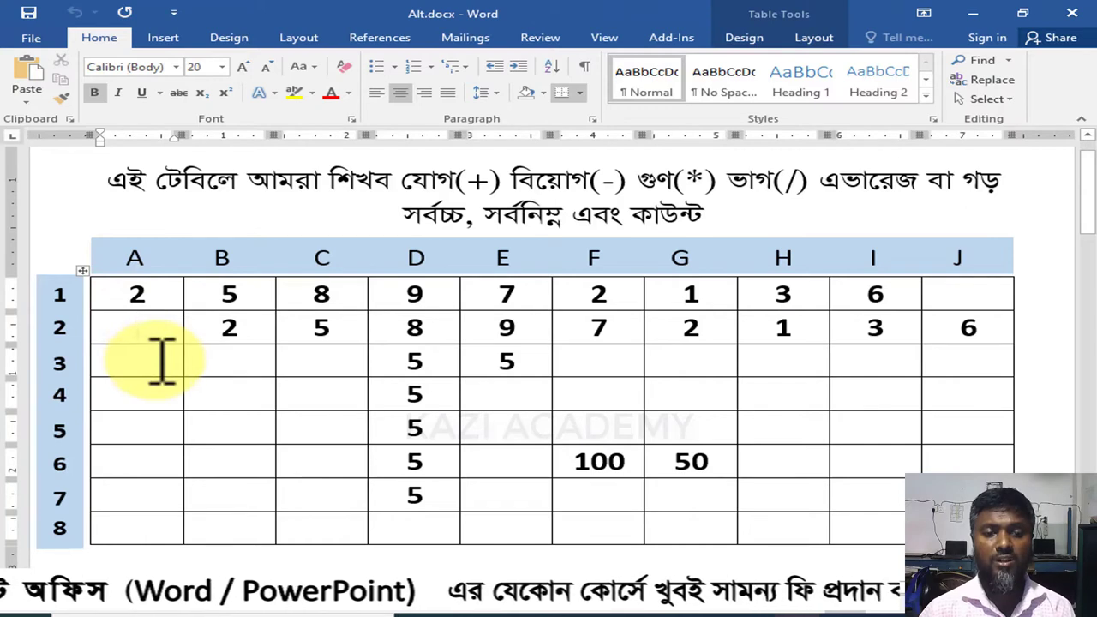
left_click(163, 355)
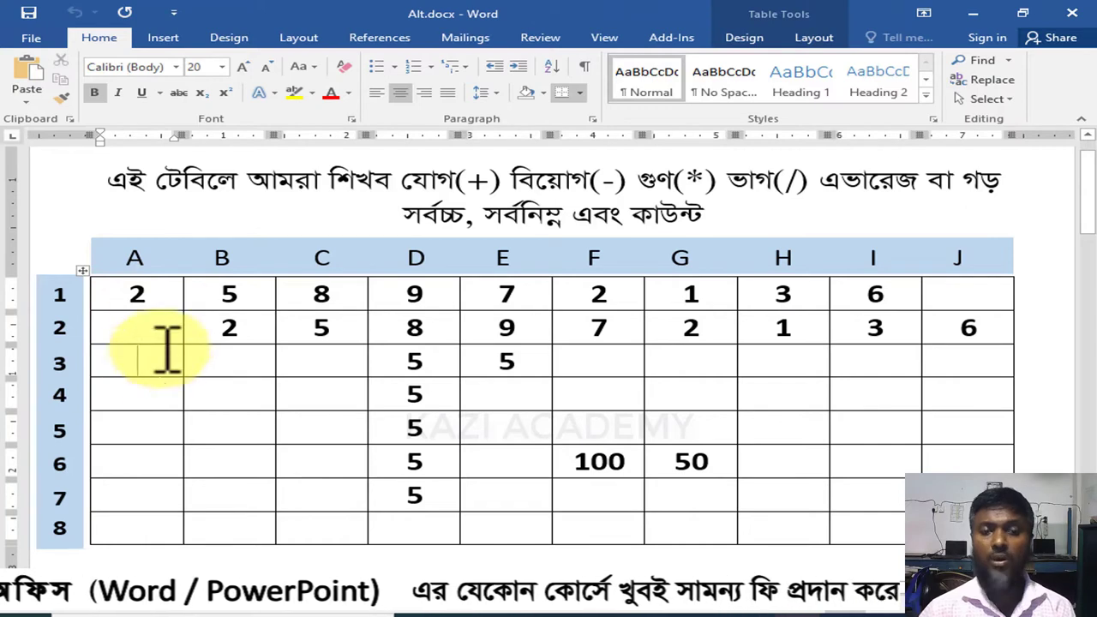
left_click(165, 295)
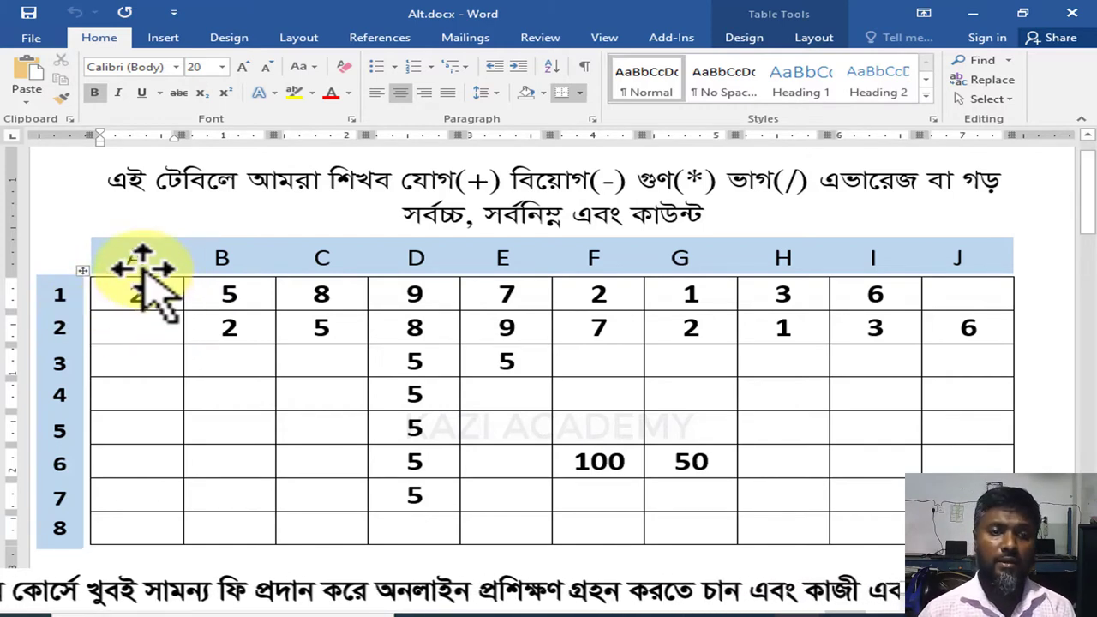
left_click_drag(152, 296, 135, 294)
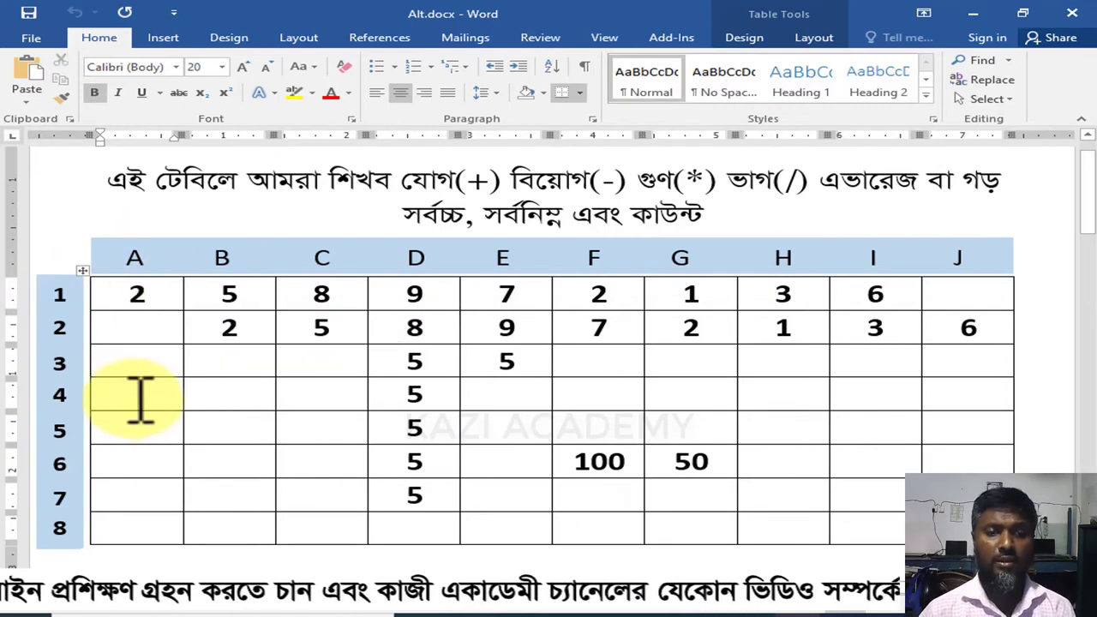
left_click(103, 396)
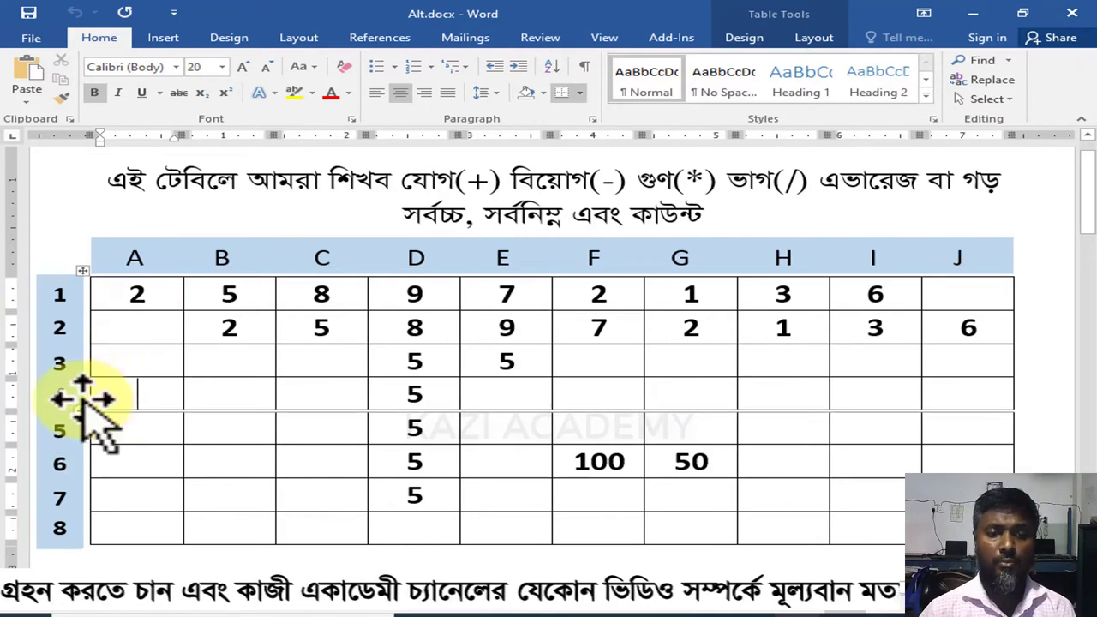
left_click(439, 415)
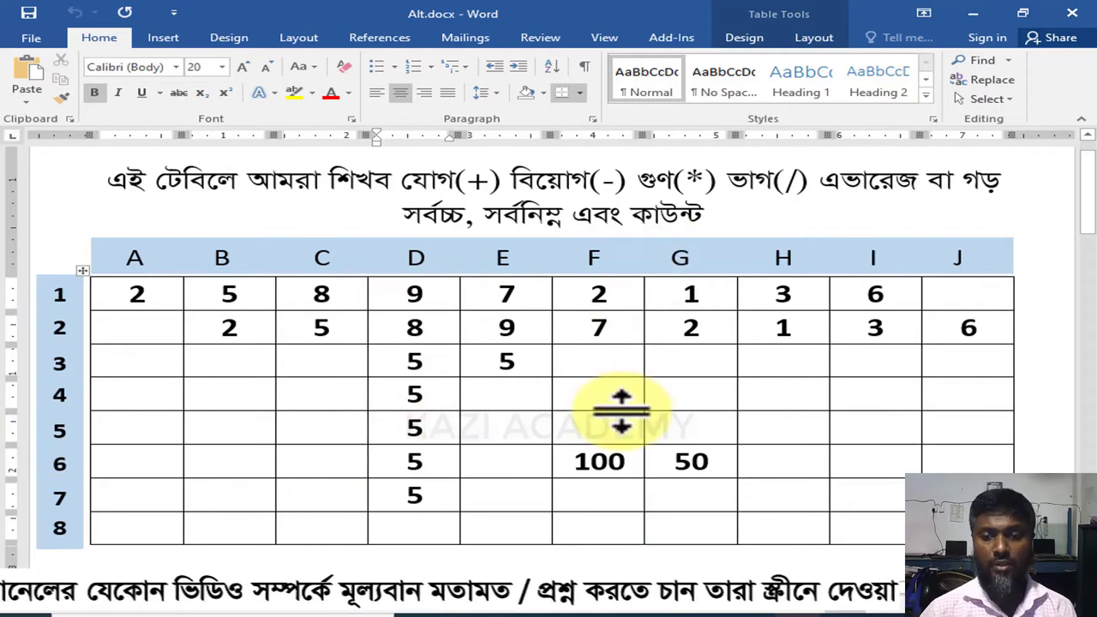
left_click(706, 392)
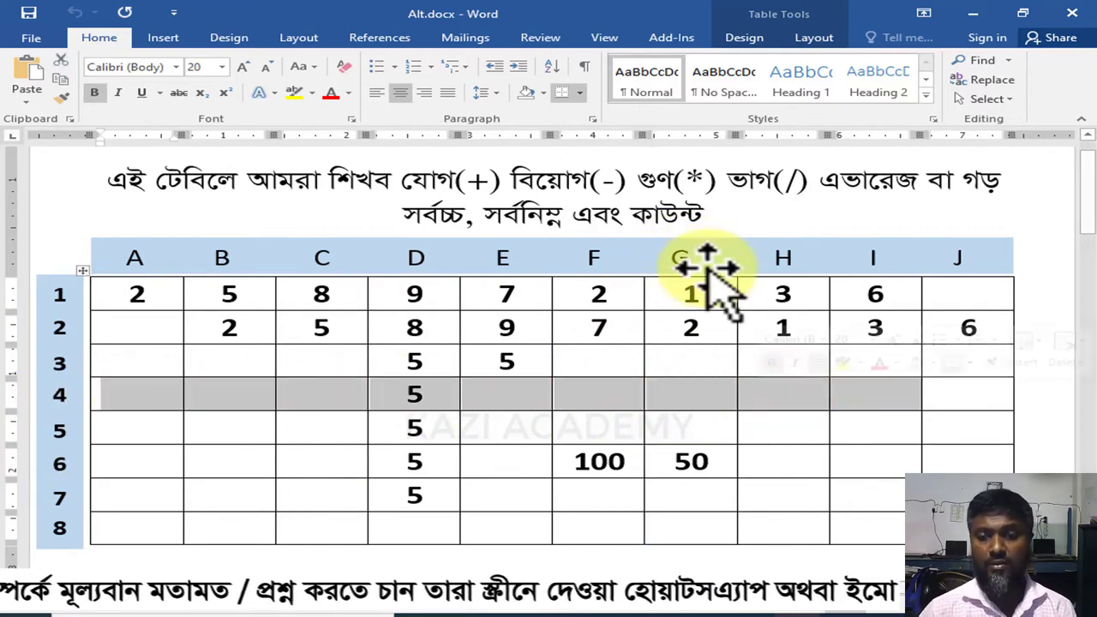
left_click_drag(698, 287, 695, 370)
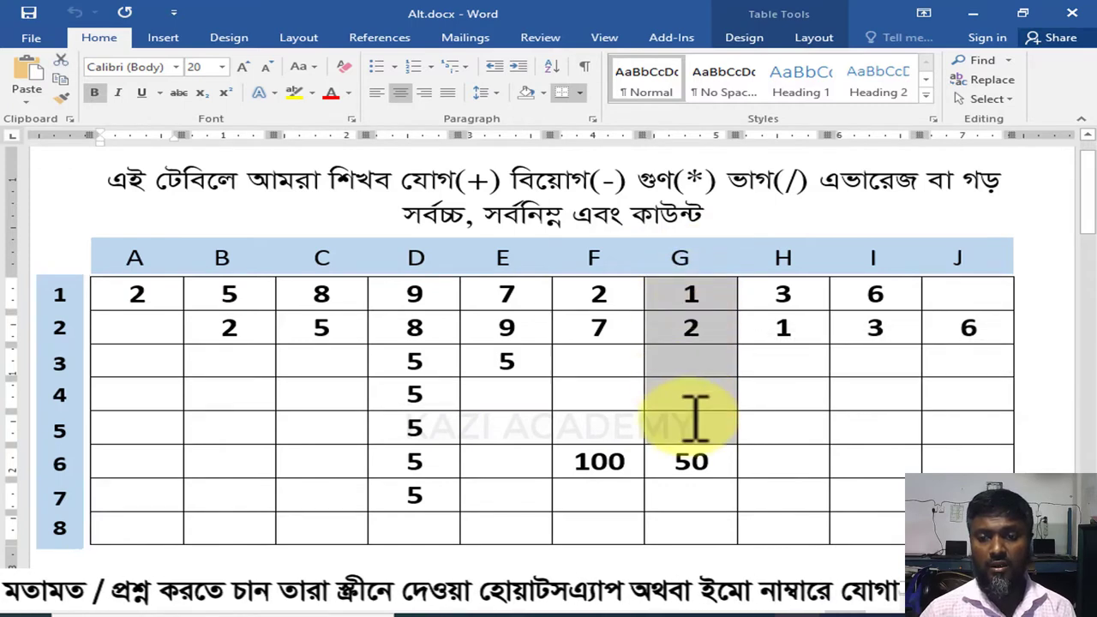
left_click_drag(506, 394, 799, 390)
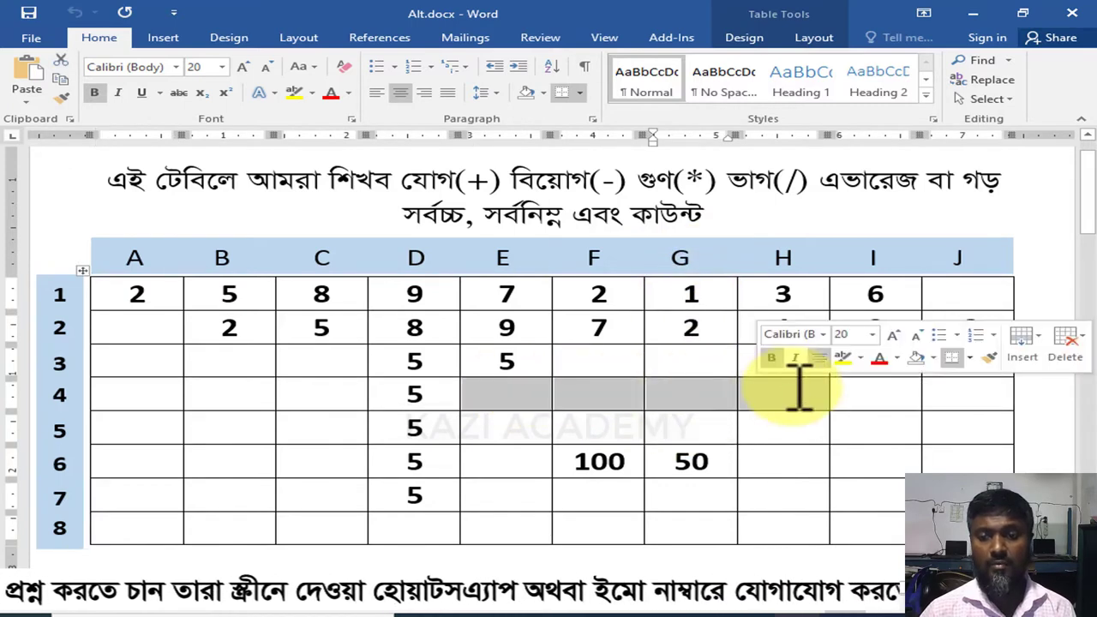
left_click(675, 390)
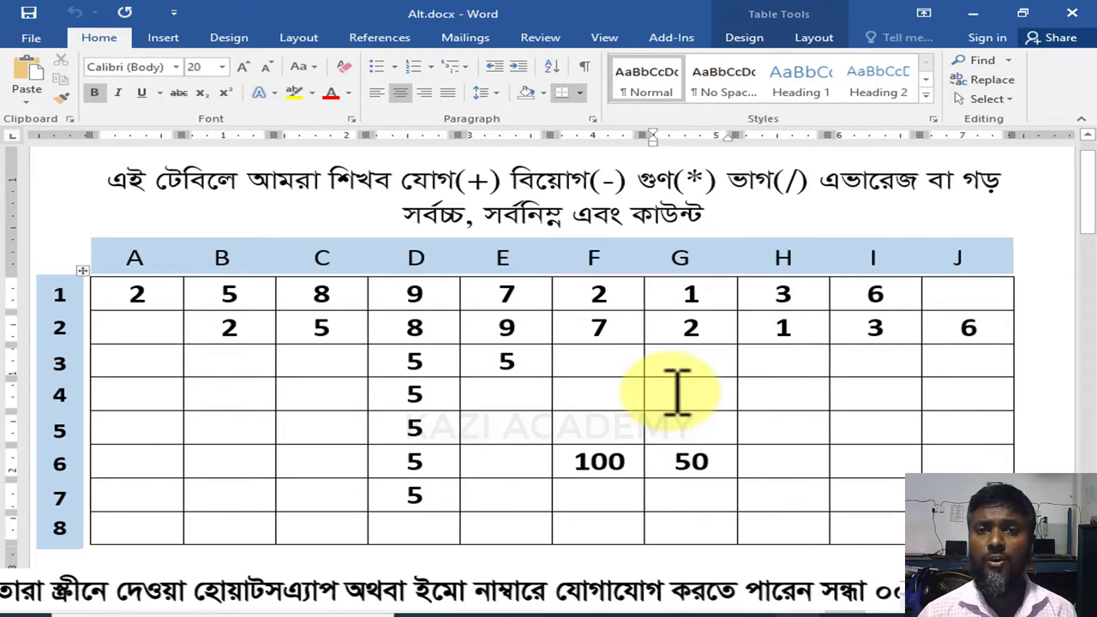
left_click(977, 293)
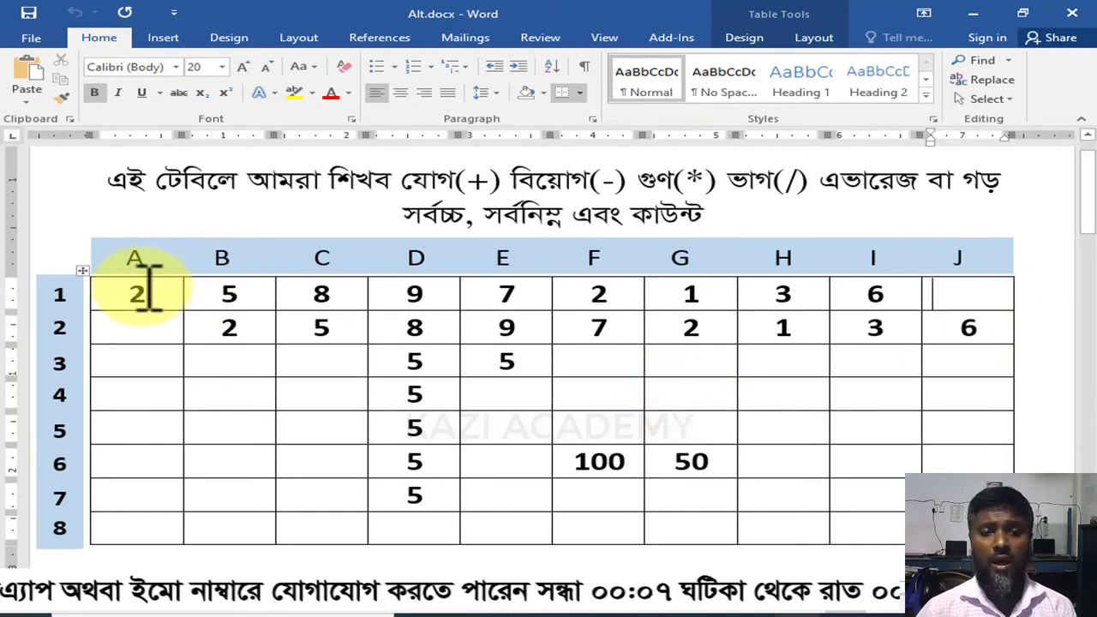
left_click_drag(140, 294, 911, 302)
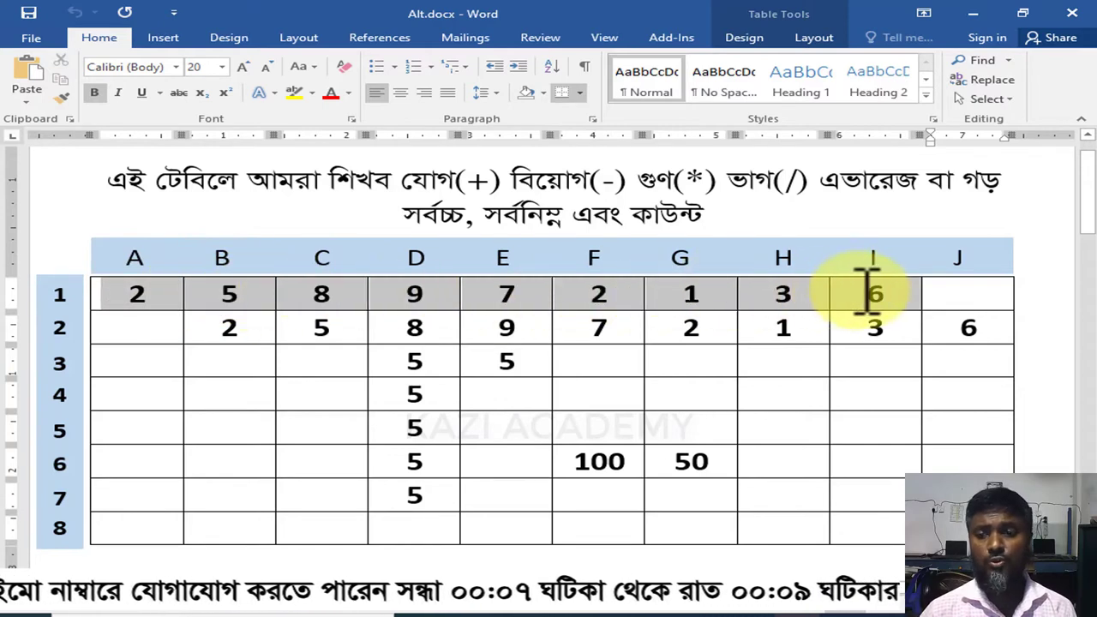
left_click(943, 293)
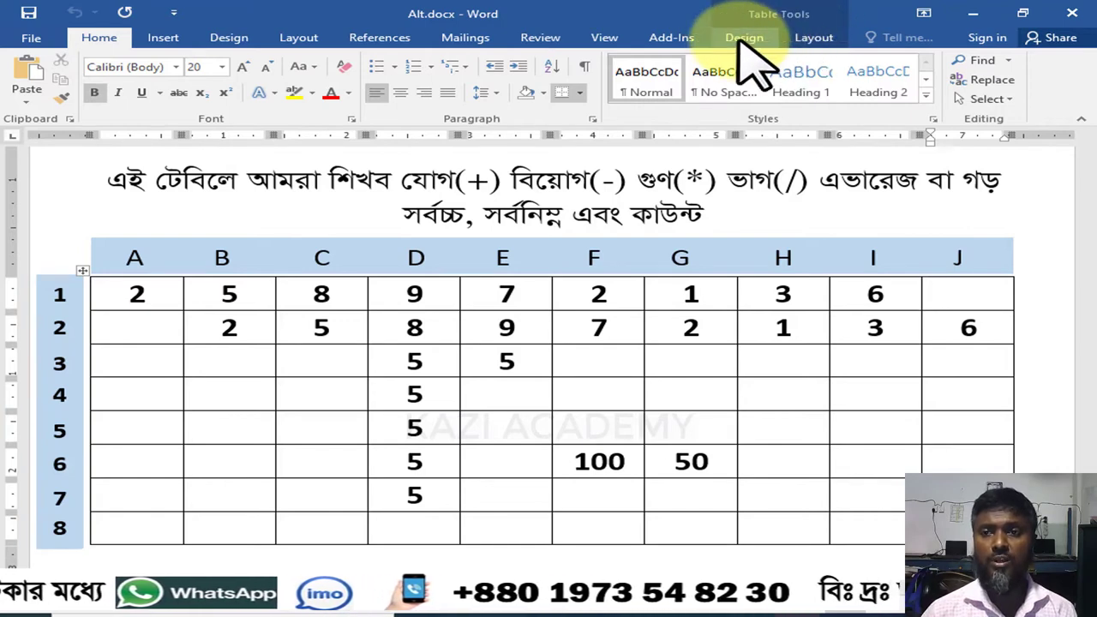
- Open the Formula dialog for J1 and browse the Paste function list without inserting anything
left_click(814, 38)
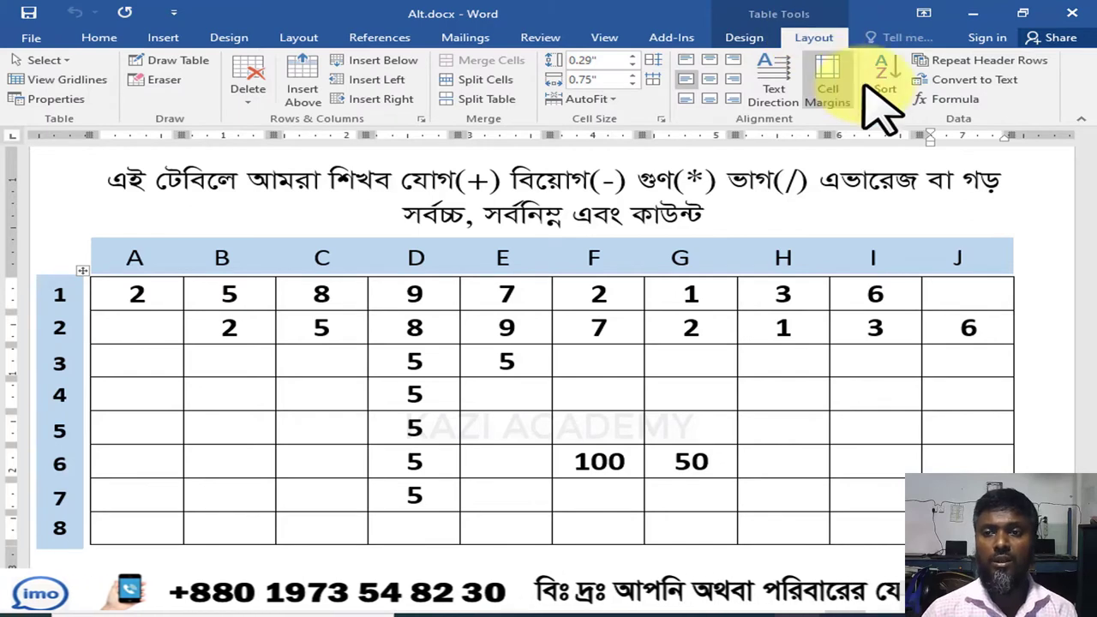
left_click(968, 100)
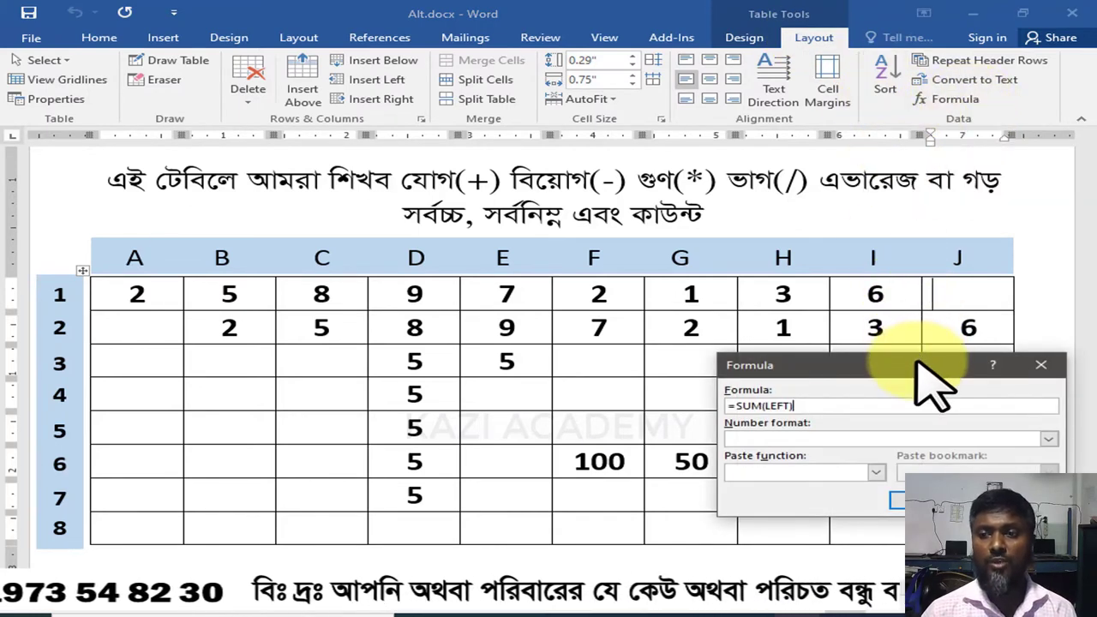
mouse_move(922, 360)
left_mouse_down()
mouse_move(741, 288)
mouse_move(536, 262)
left_mouse_up()
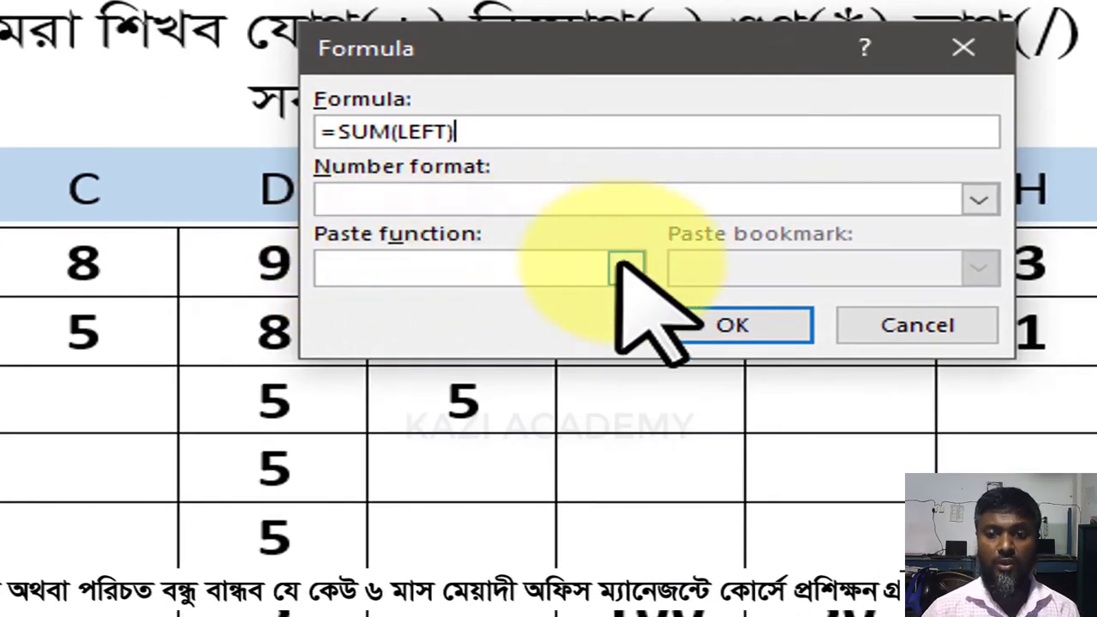
left_click(622, 264)
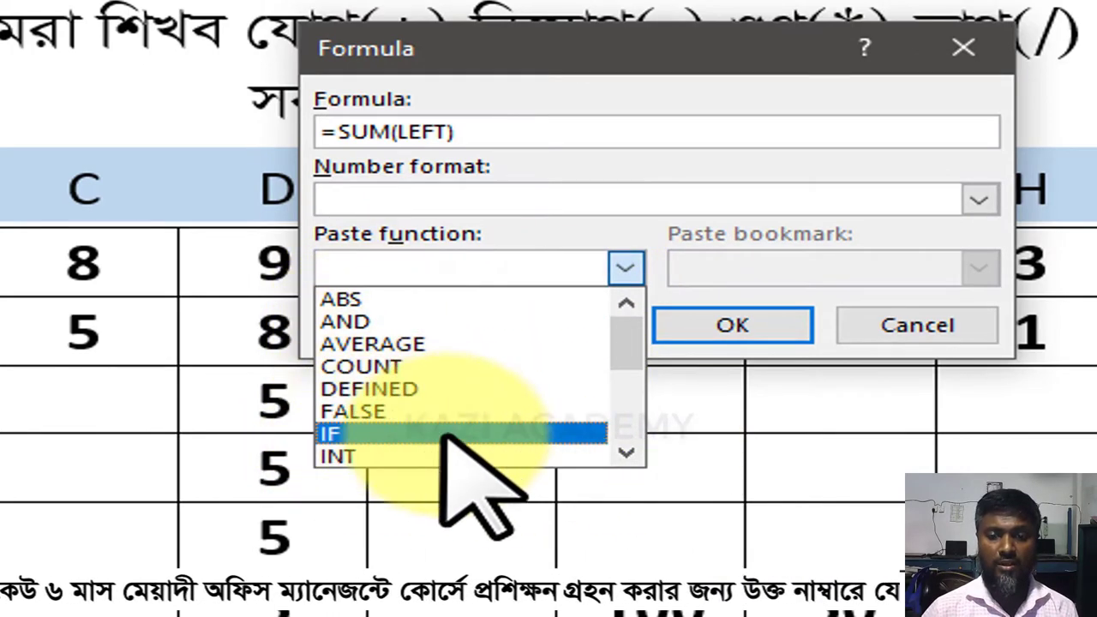
left_click(625, 453)
left_click(625, 452)
left_click(625, 453)
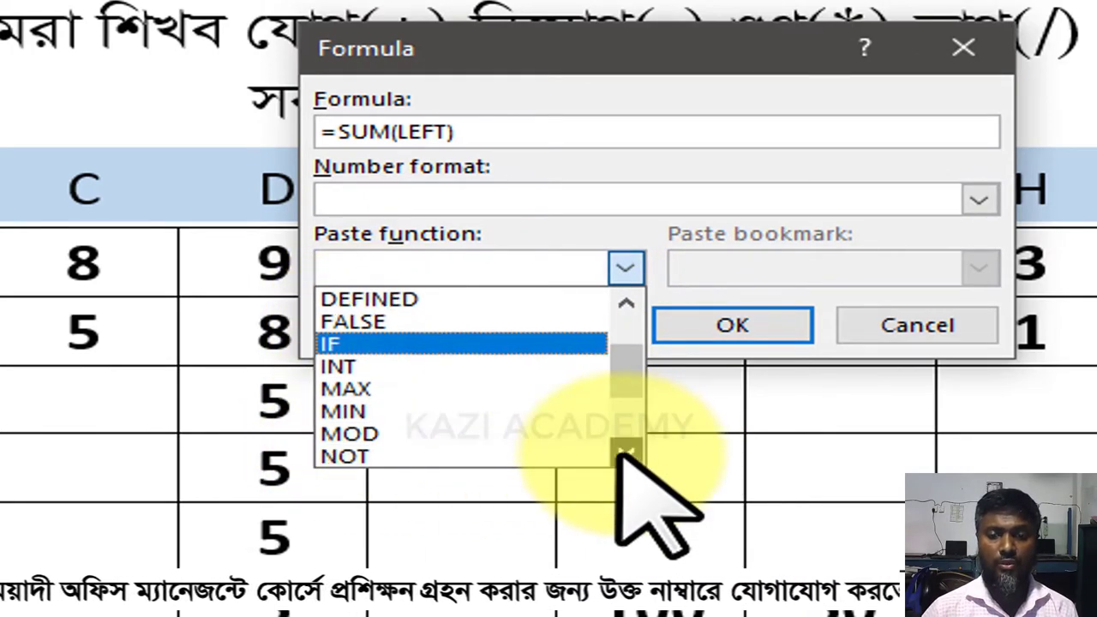
left_click(625, 452)
left_click(624, 452)
left_click(624, 453)
left_click(624, 452)
left_click(625, 452)
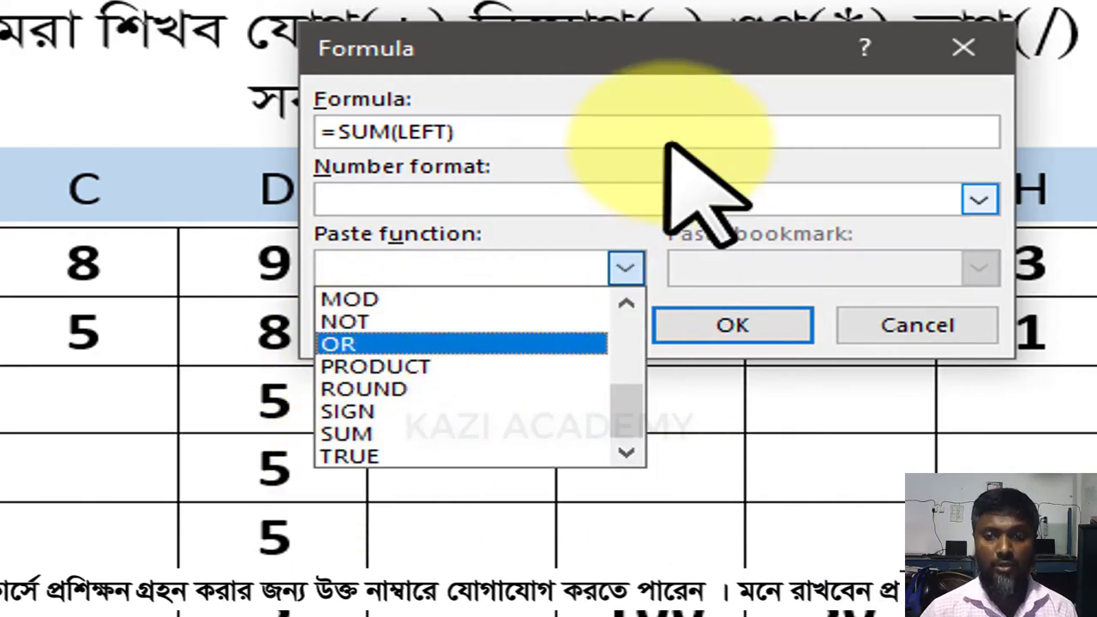
left_click(649, 49)
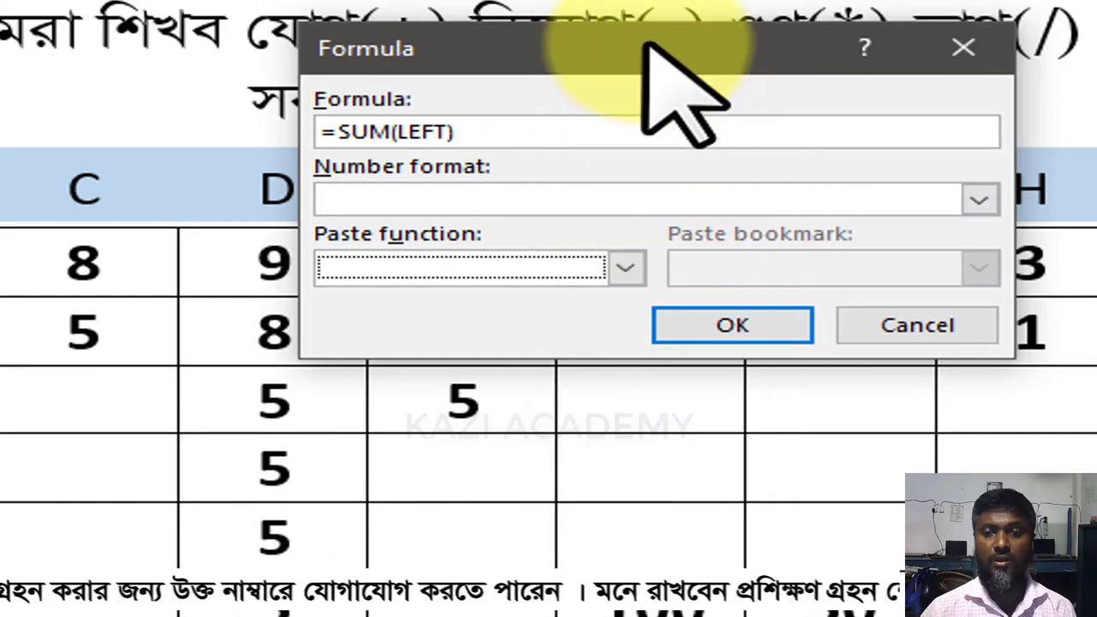
- Keep =SUM(LEFT) and accept it so J1 totals row 1 as 43
left_click_drag(647, 49, 715, 167)
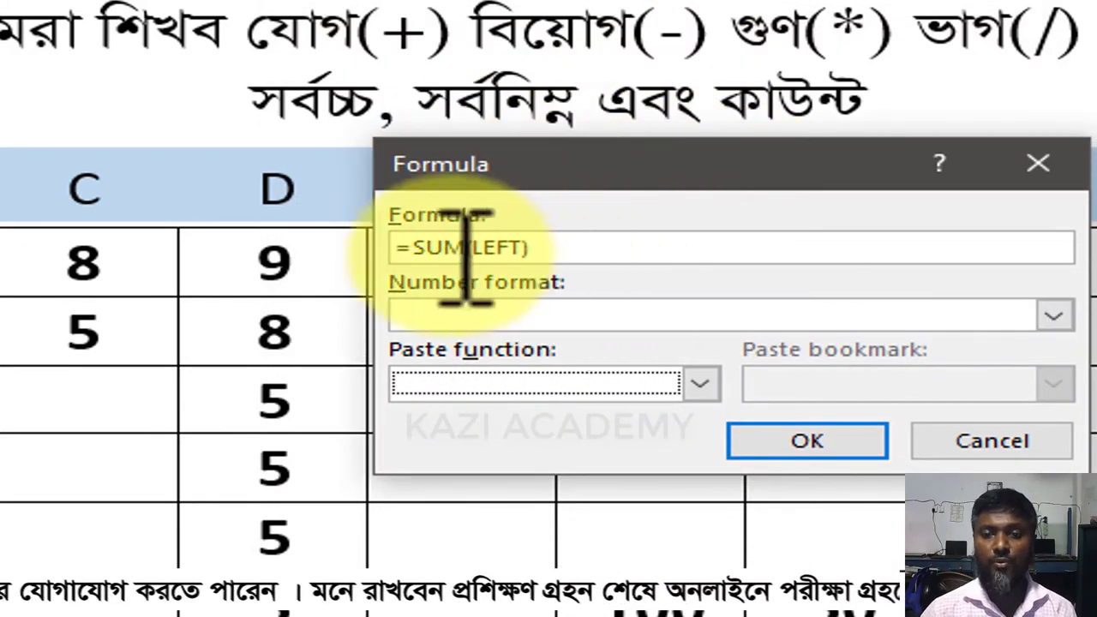
left_click_drag(641, 249, 393, 249)
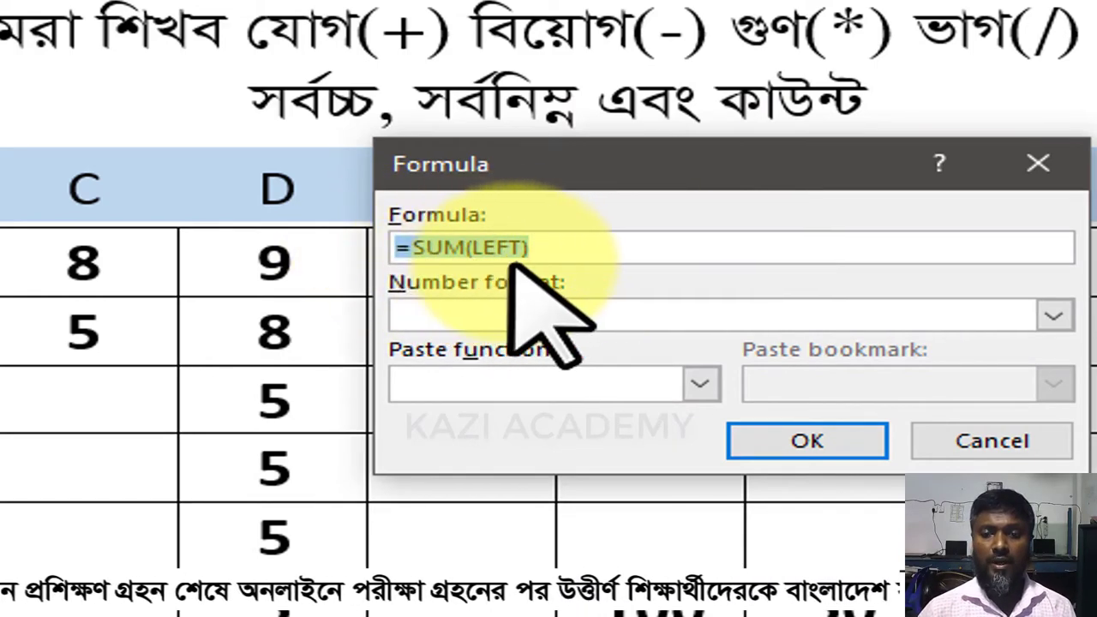
left_click_drag(690, 165, 709, 393)
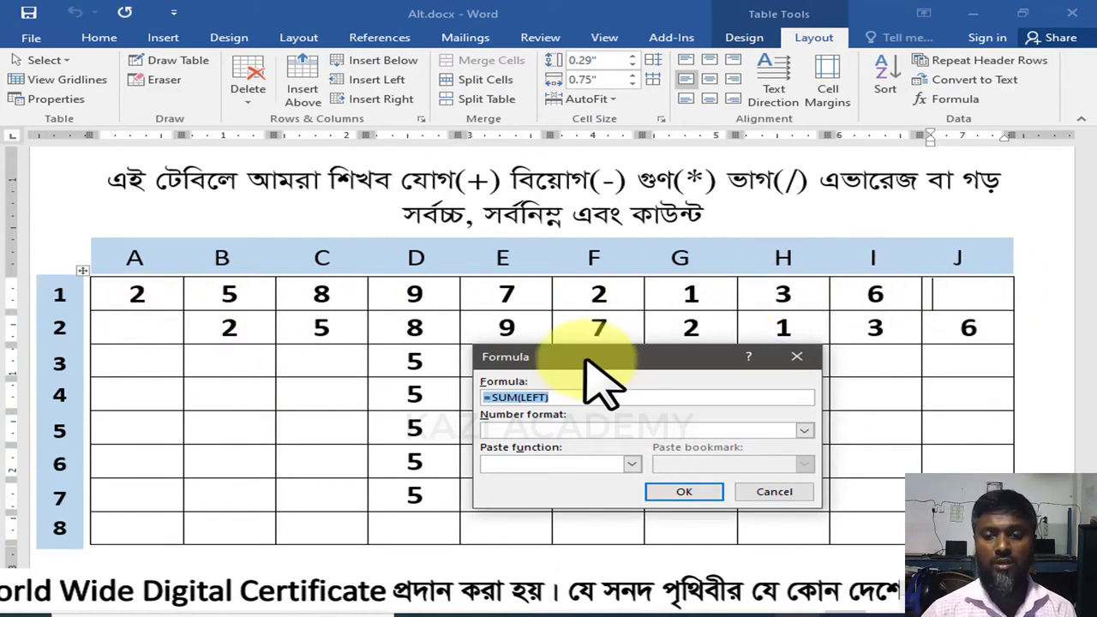
left_click_drag(588, 357, 579, 313)
left_click(527, 354)
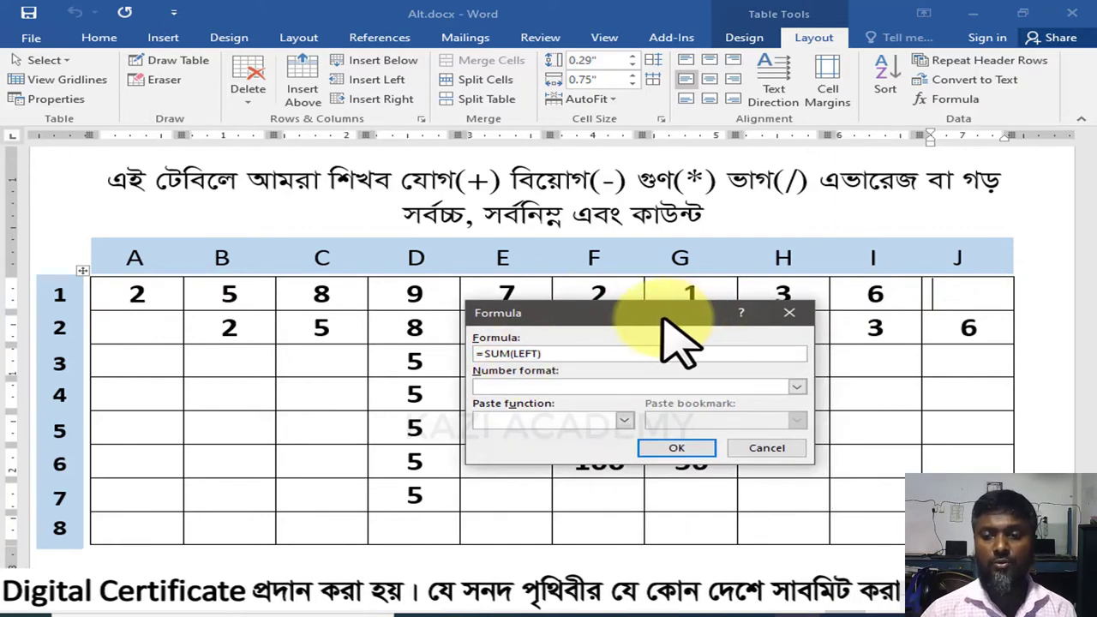
left_click_drag(676, 318, 679, 348)
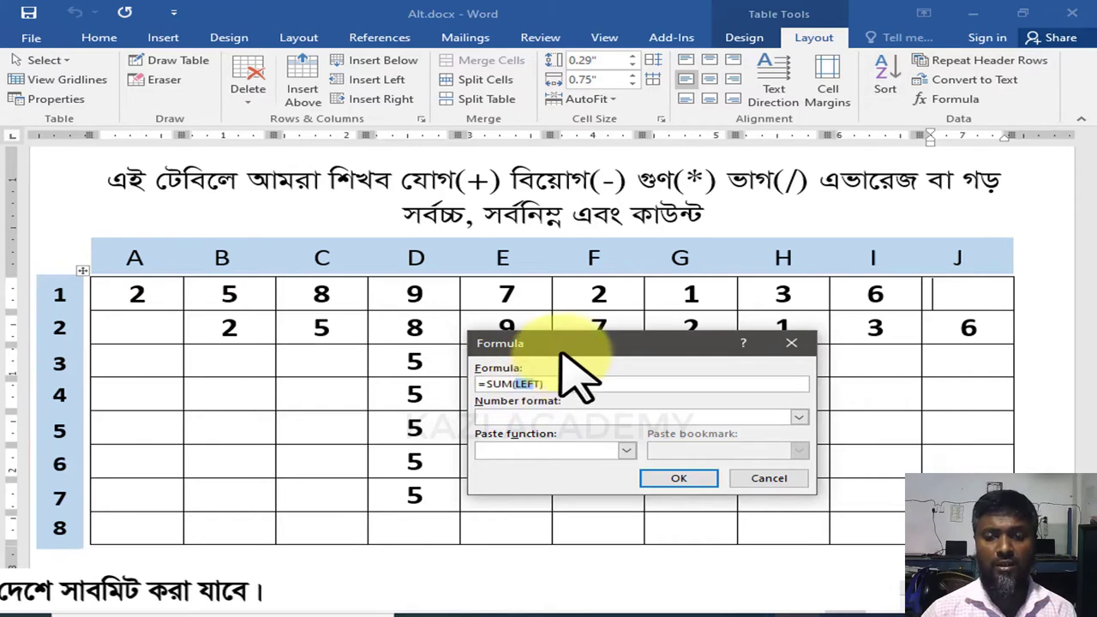
left_click_drag(564, 343, 338, 306)
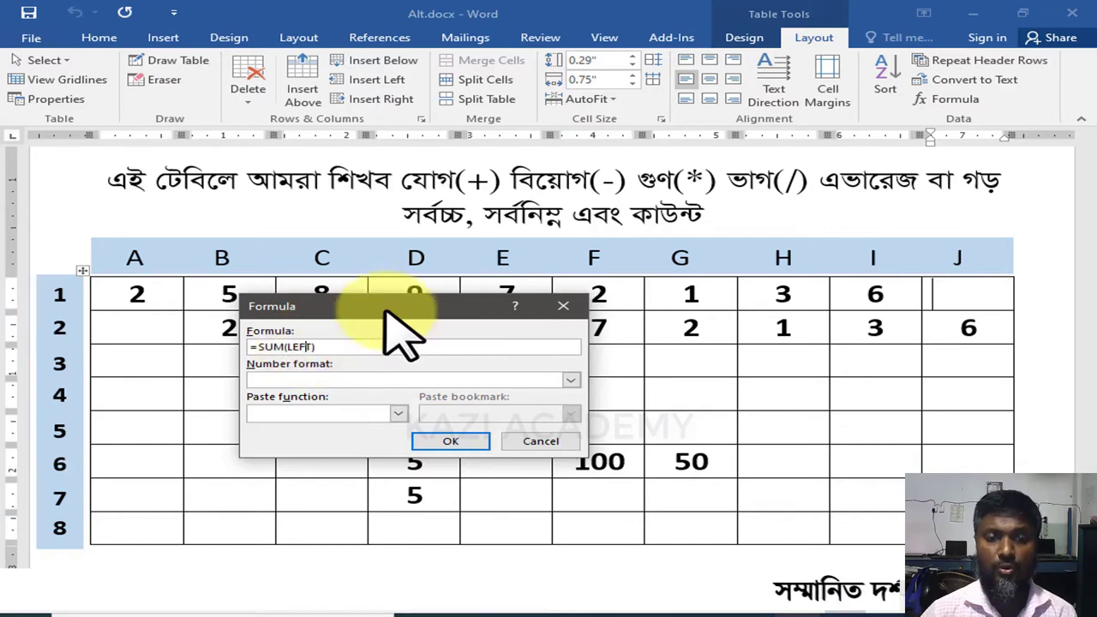
left_click_drag(402, 306, 420, 302)
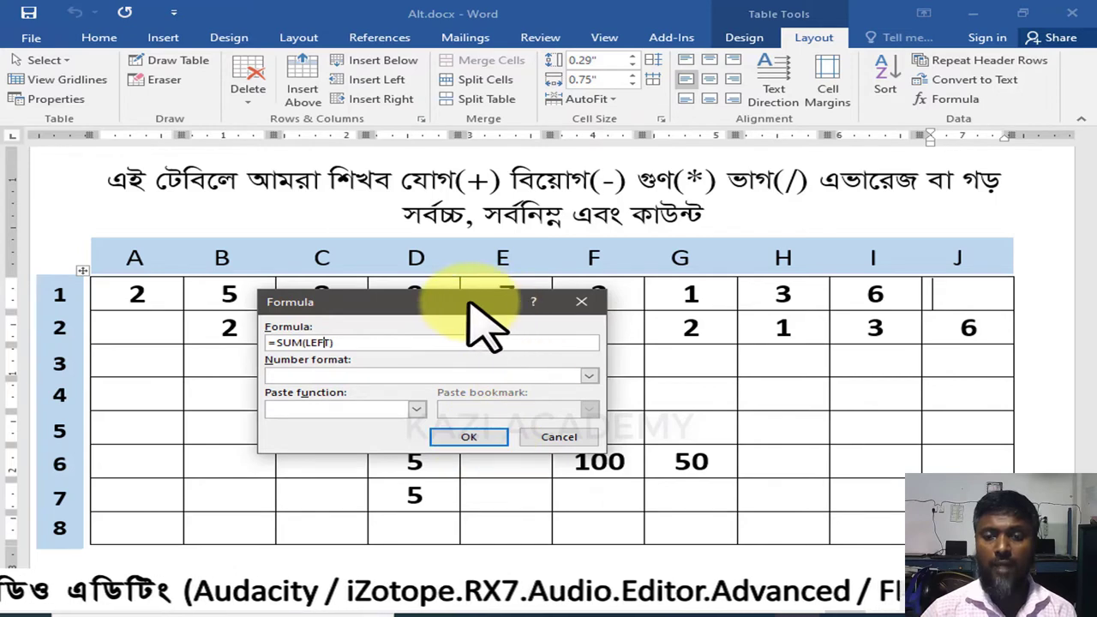
left_click_drag(474, 302, 510, 317)
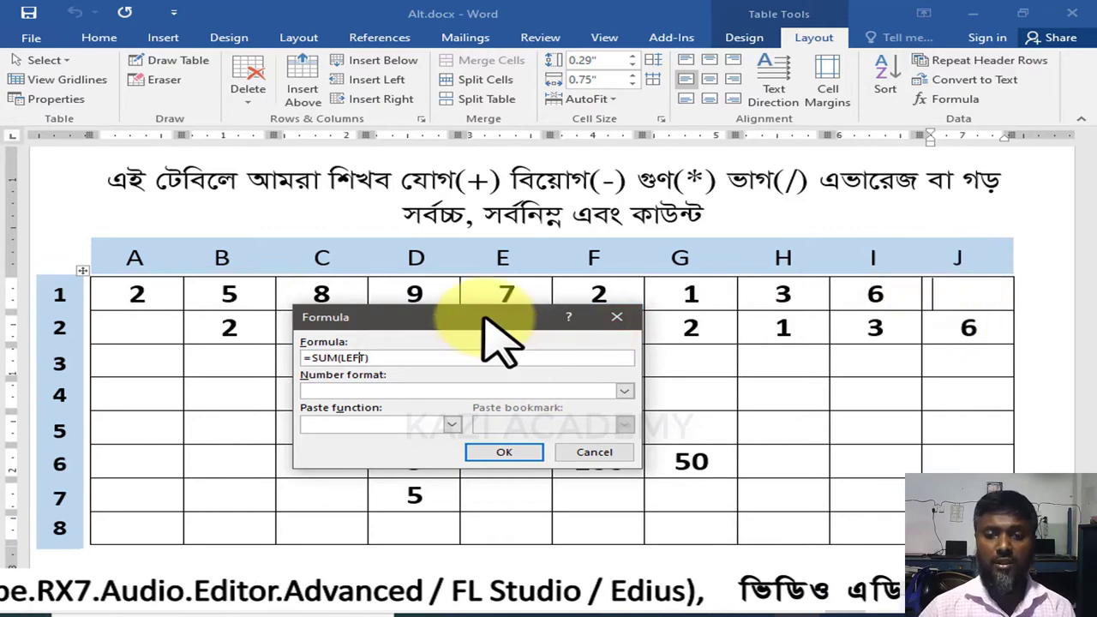
left_click_drag(467, 313, 467, 298)
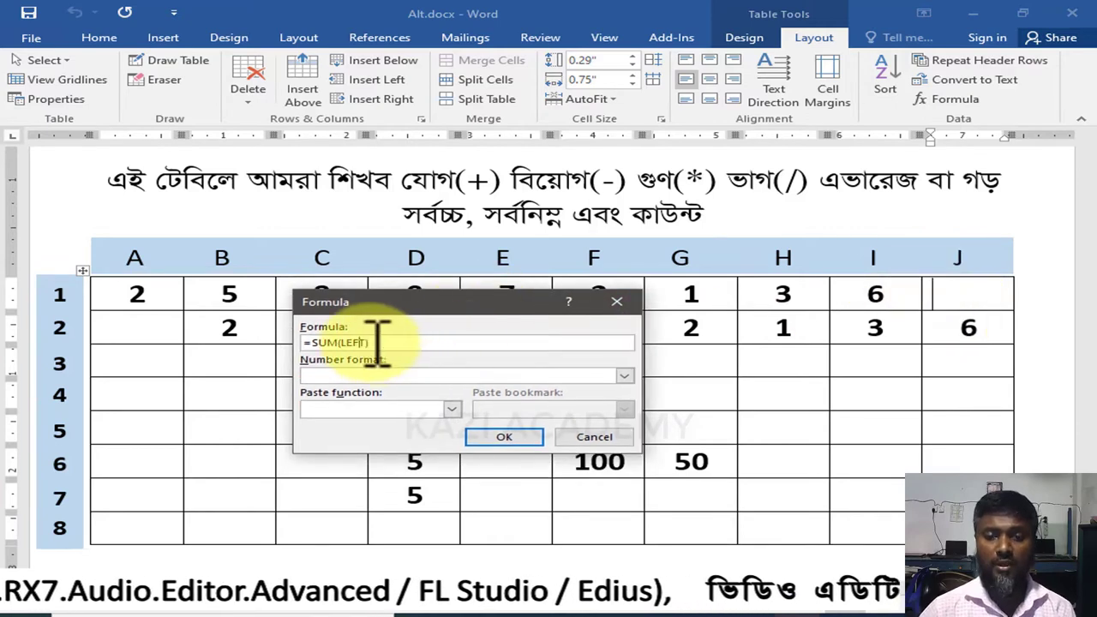
left_click(505, 437)
left_click(945, 294)
double_click(945, 294)
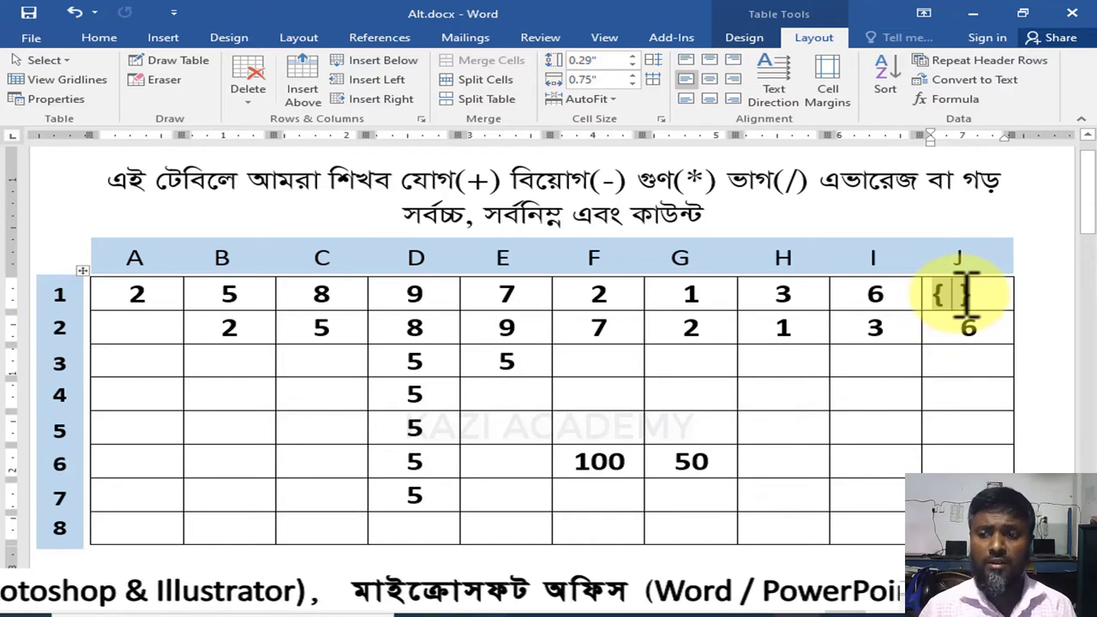
type("=s")
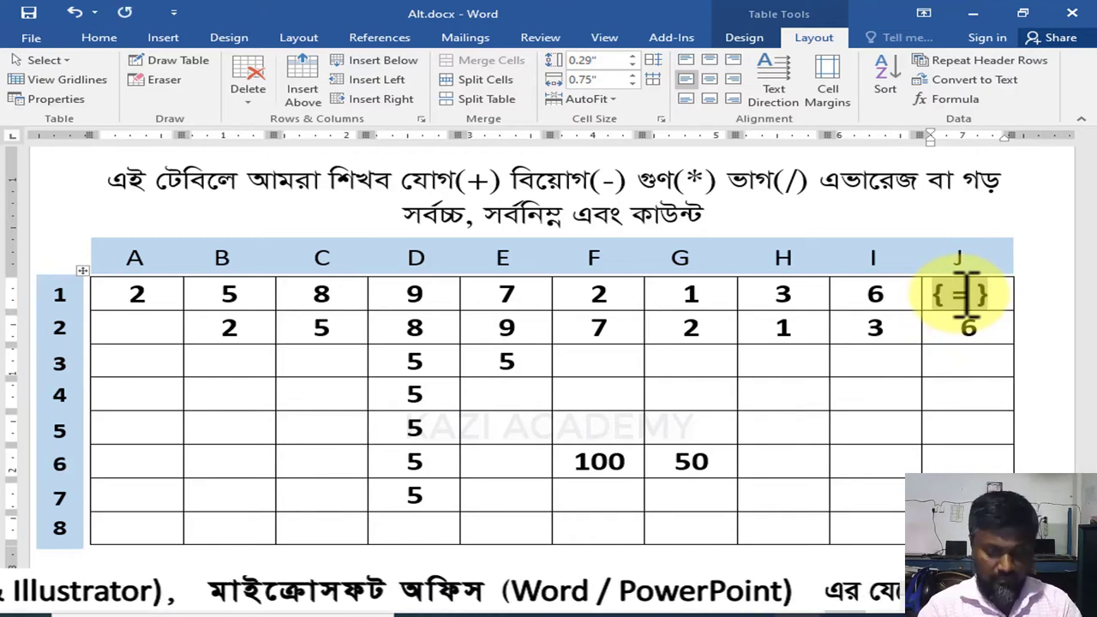
type("u")
type("m(l")
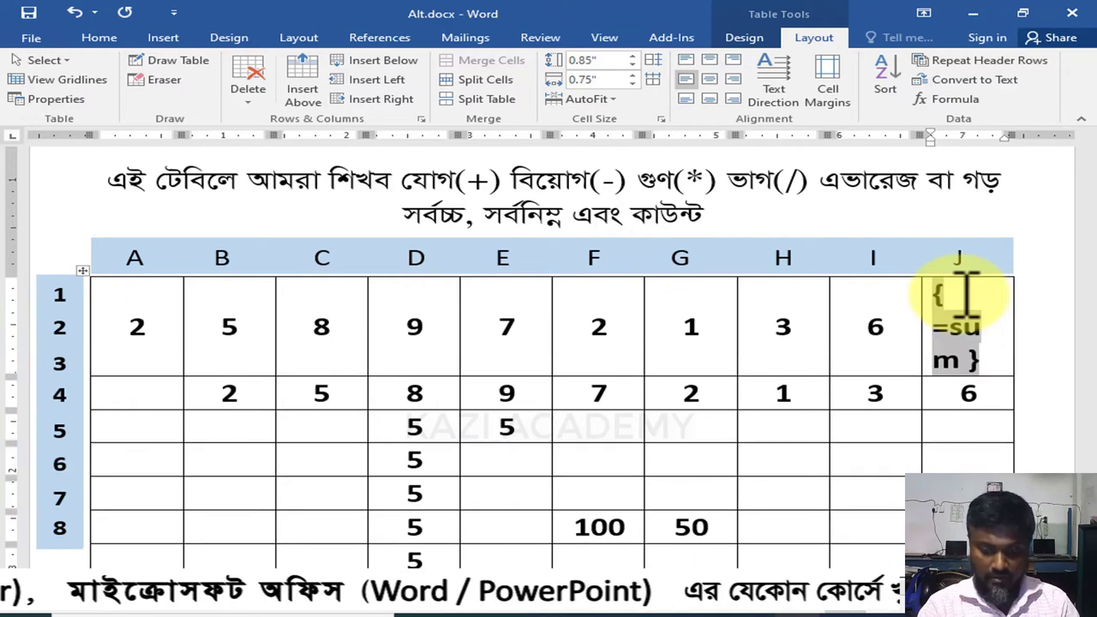
type("eft")
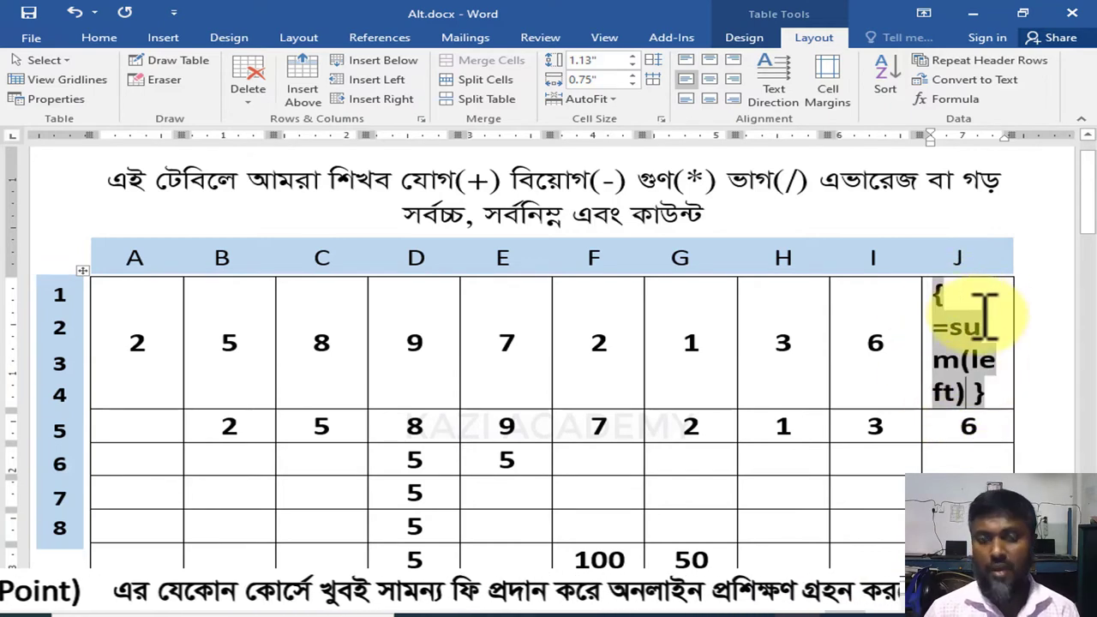
left_click(949, 99)
left_click(507, 437)
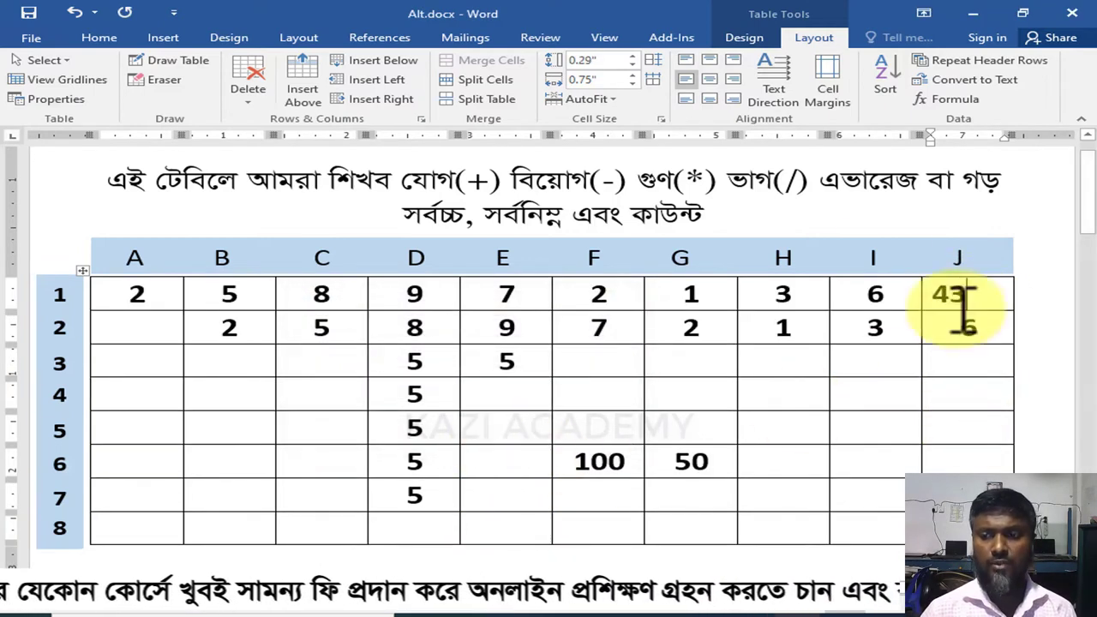
left_click(943, 304)
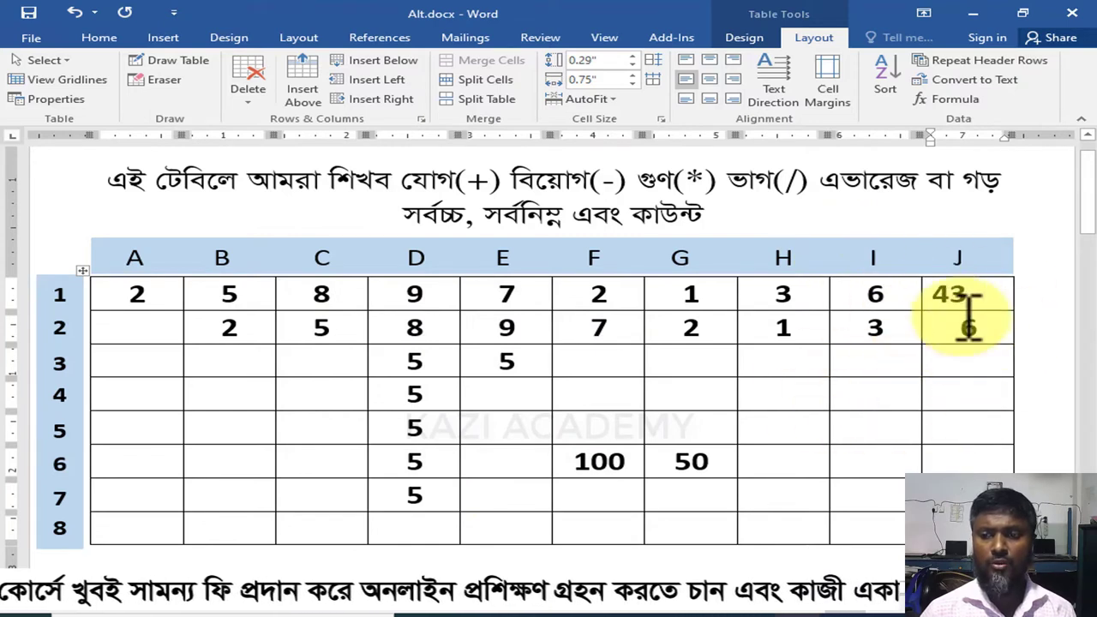
- Open the Formula dialog with Alt+A O and confirm the default sum formula, keeping 43 in J1
left_click(166, 328)
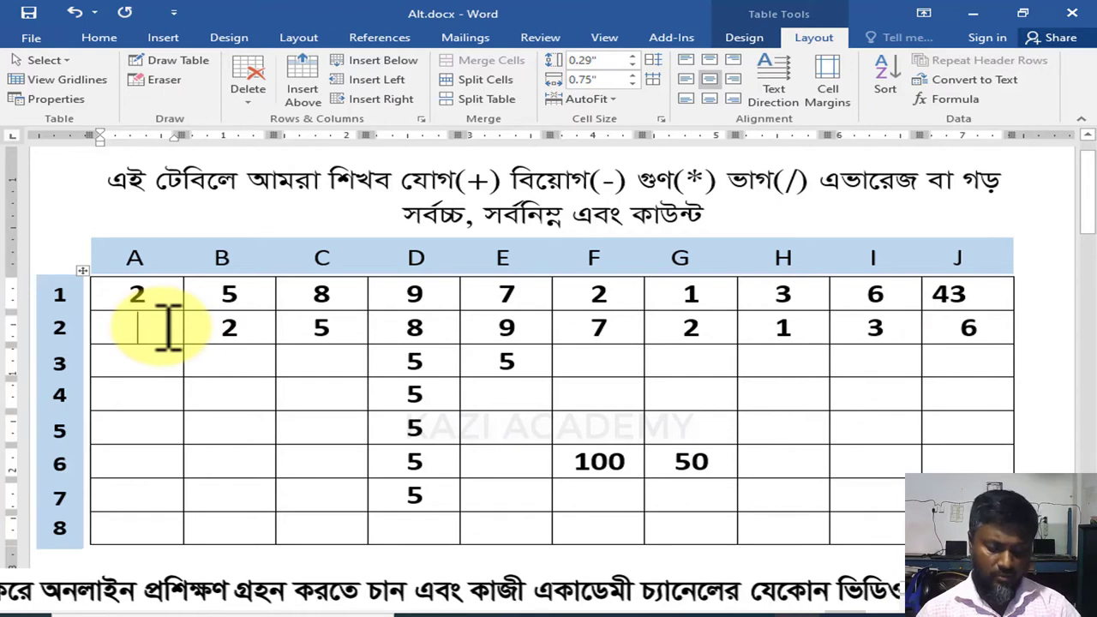
key("alt+a")
key("o")
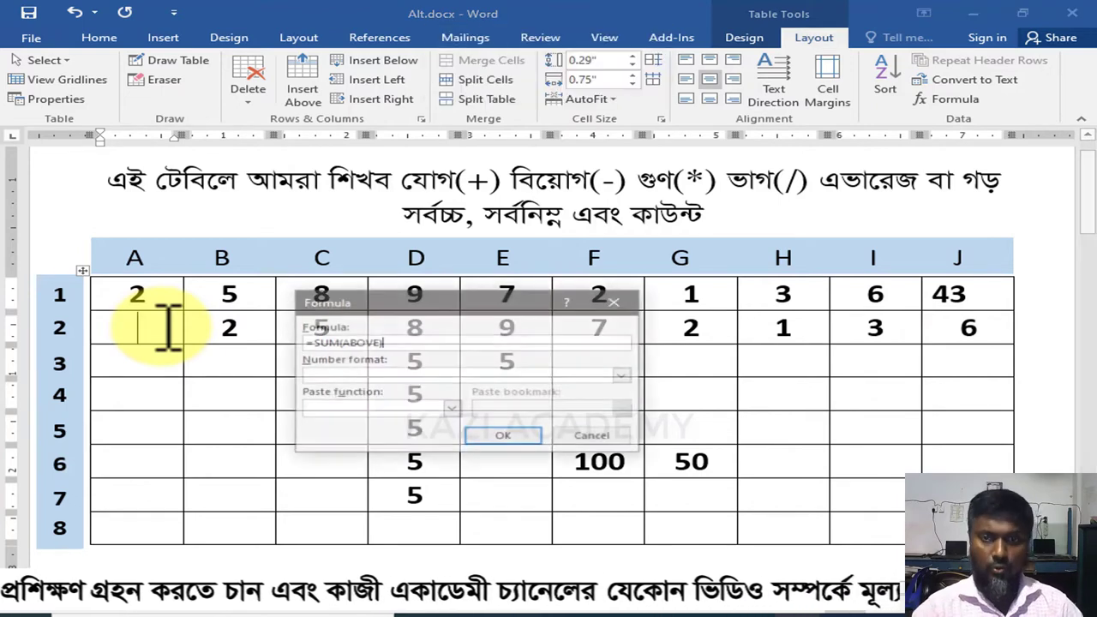
left_click_drag(397, 311, 543, 264)
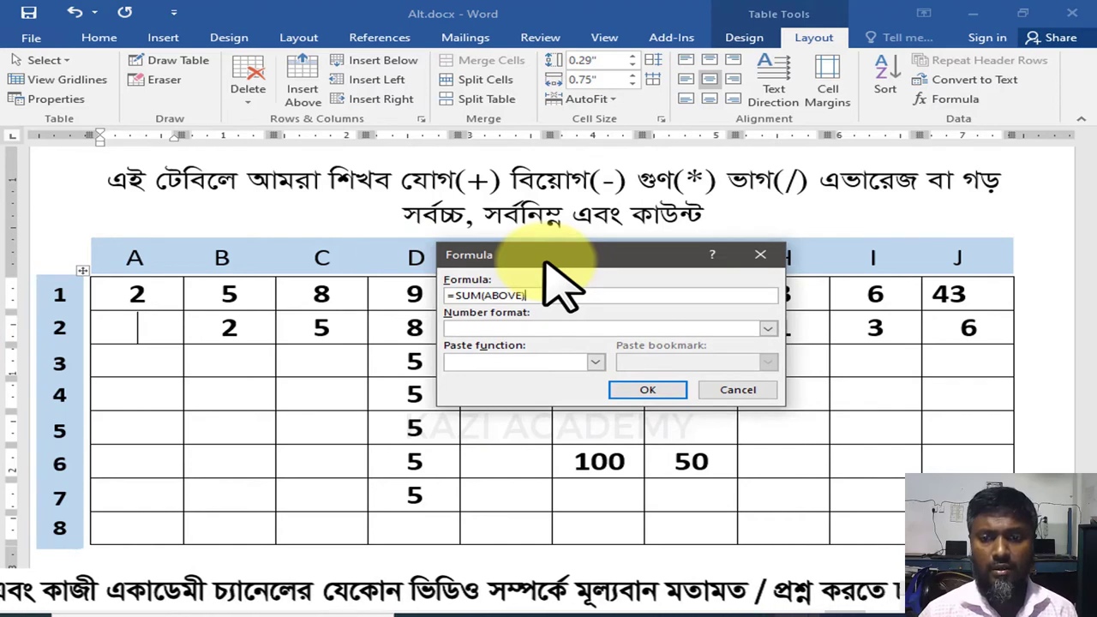
mouse_move(548, 266)
left_mouse_down()
mouse_move(706, 245)
mouse_move(512, 223)
left_mouse_up()
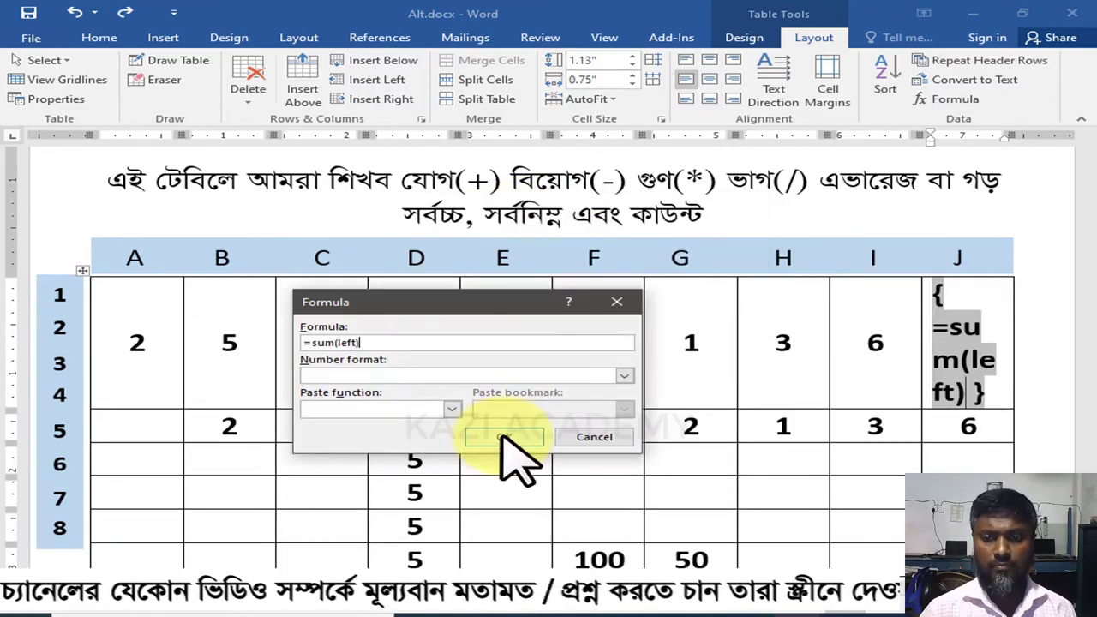
left_click(506, 439)
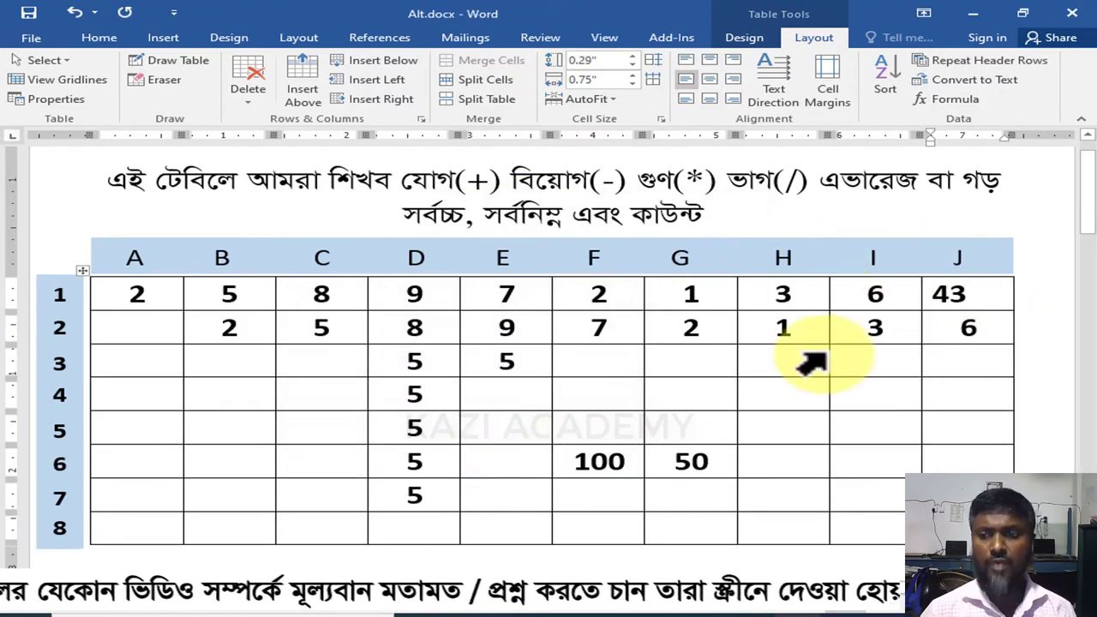
- In cell A2, change ABOVE to RIGHT so =SUM(RIGHT) shows 43
left_click(168, 327)
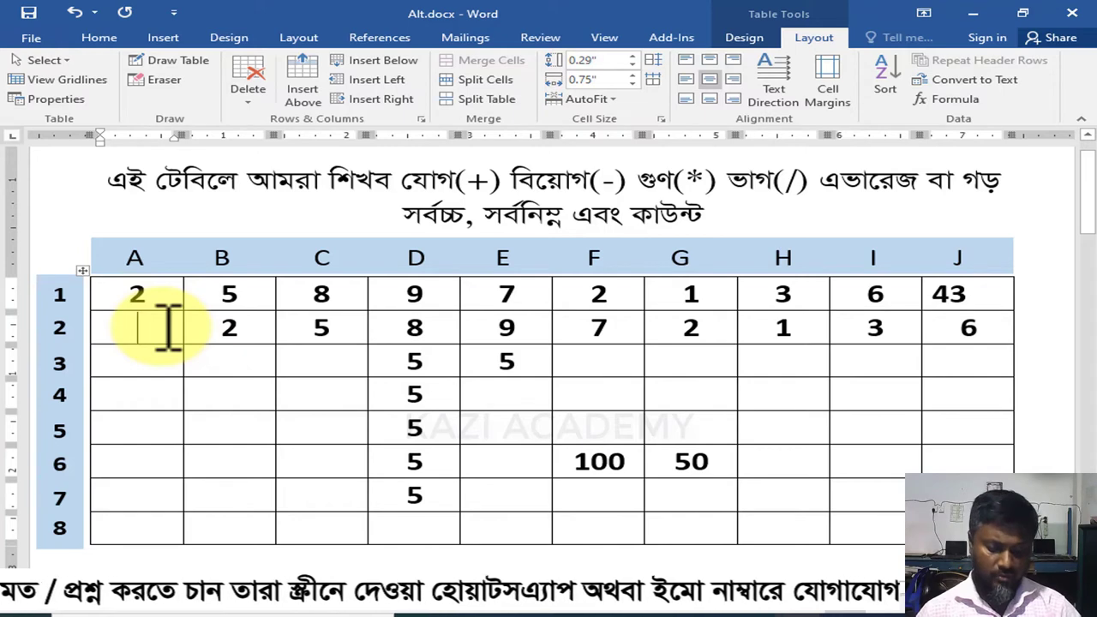
key("alt+a")
key("o")
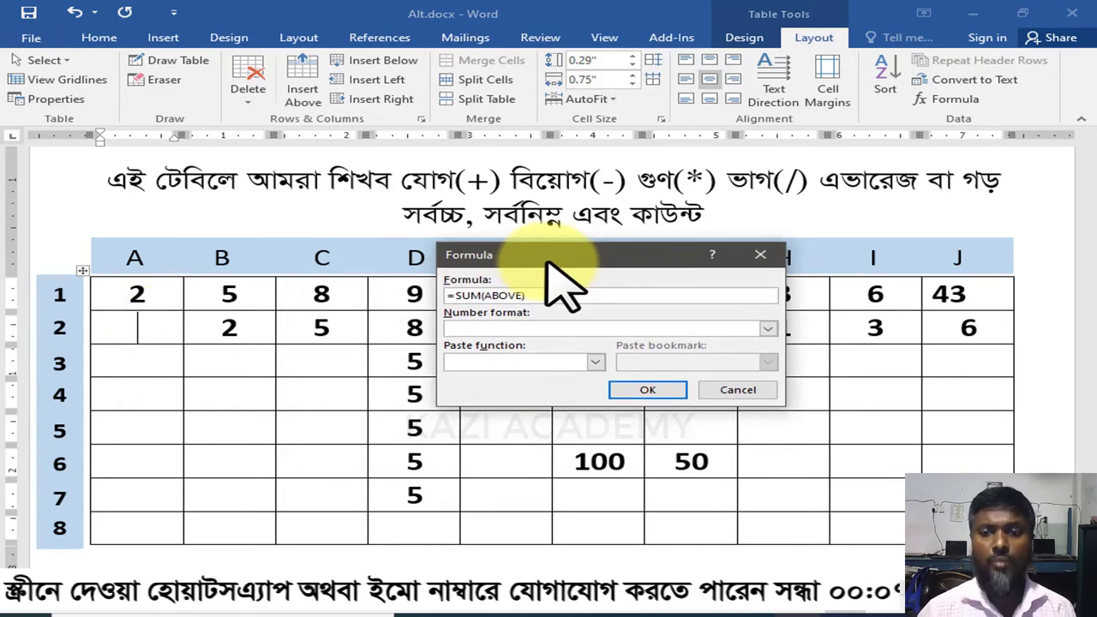
left_click_drag(546, 261, 509, 216)
left_click_drag(417, 251, 540, 251)
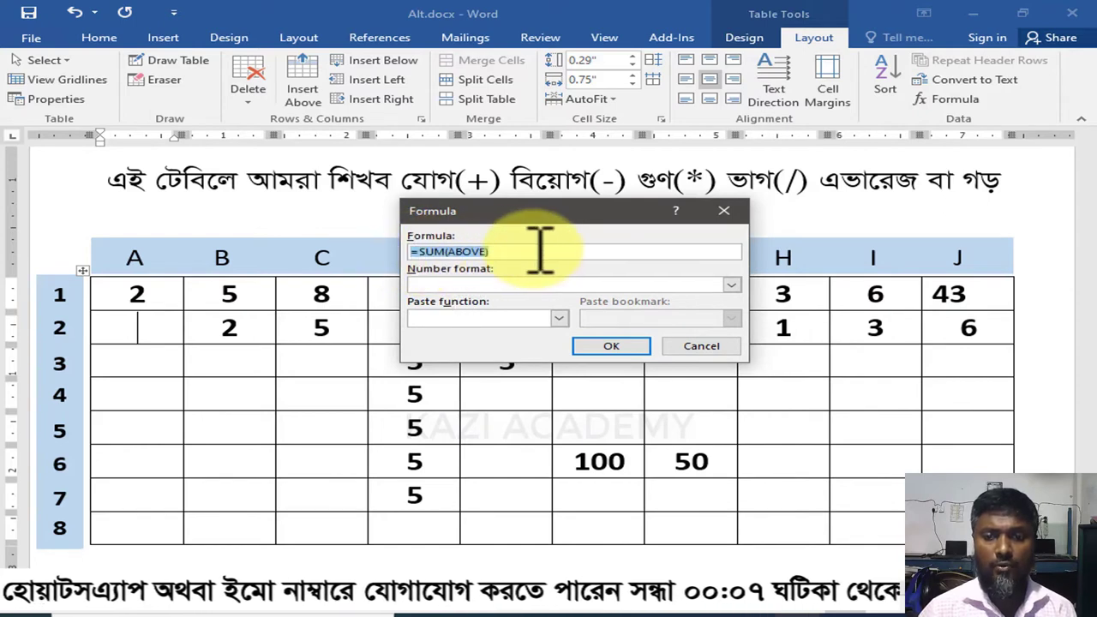
left_click_drag(553, 211, 552, 189)
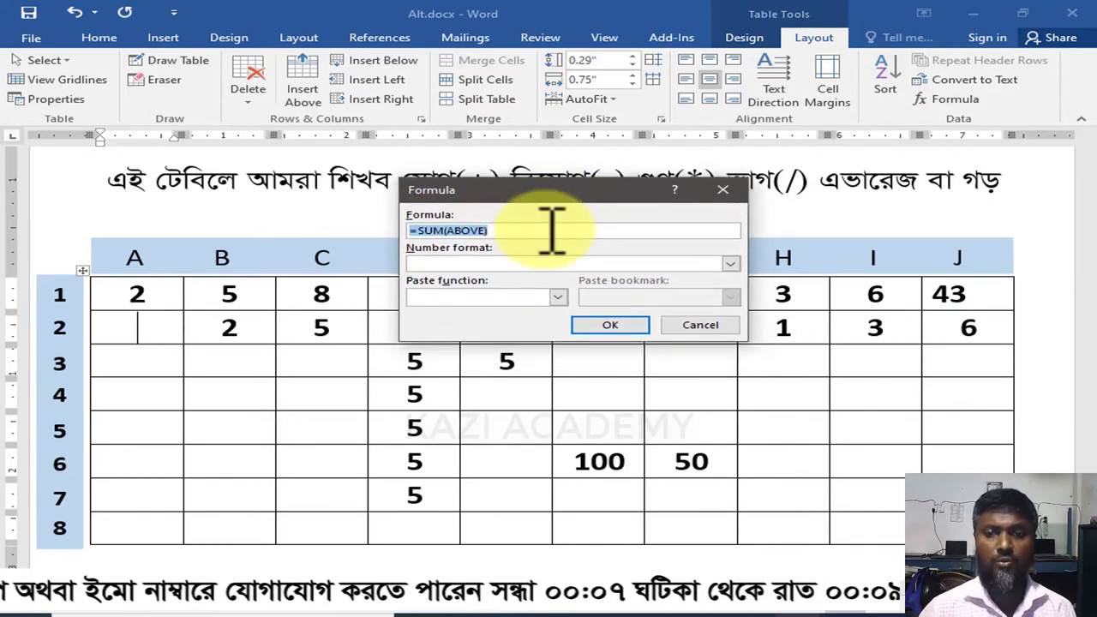
left_click(424, 230)
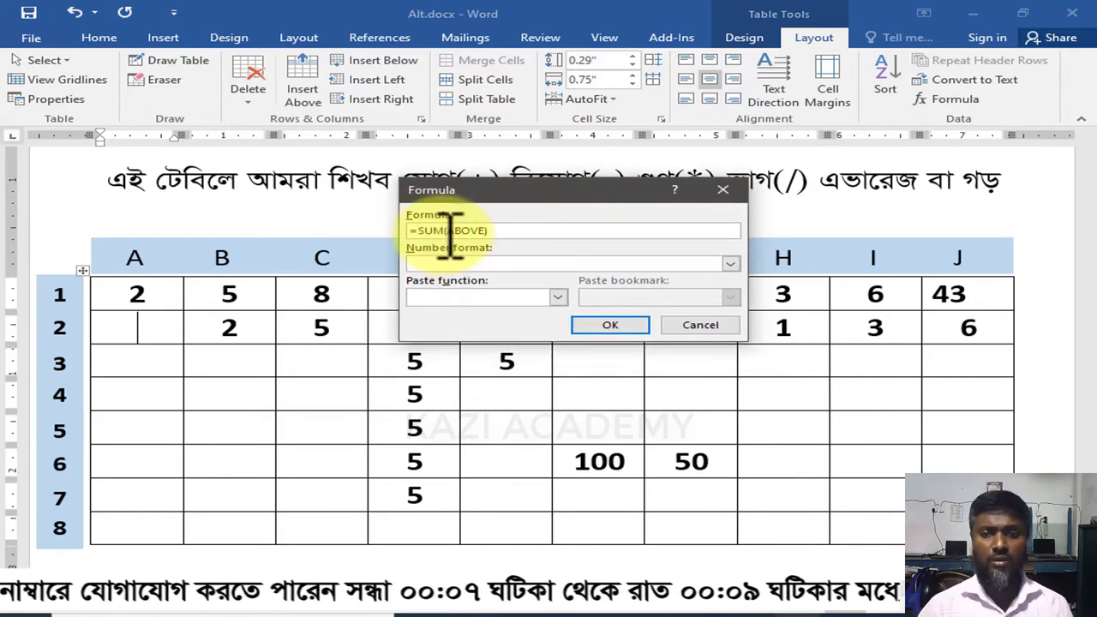
left_click_drag(562, 197, 654, 314)
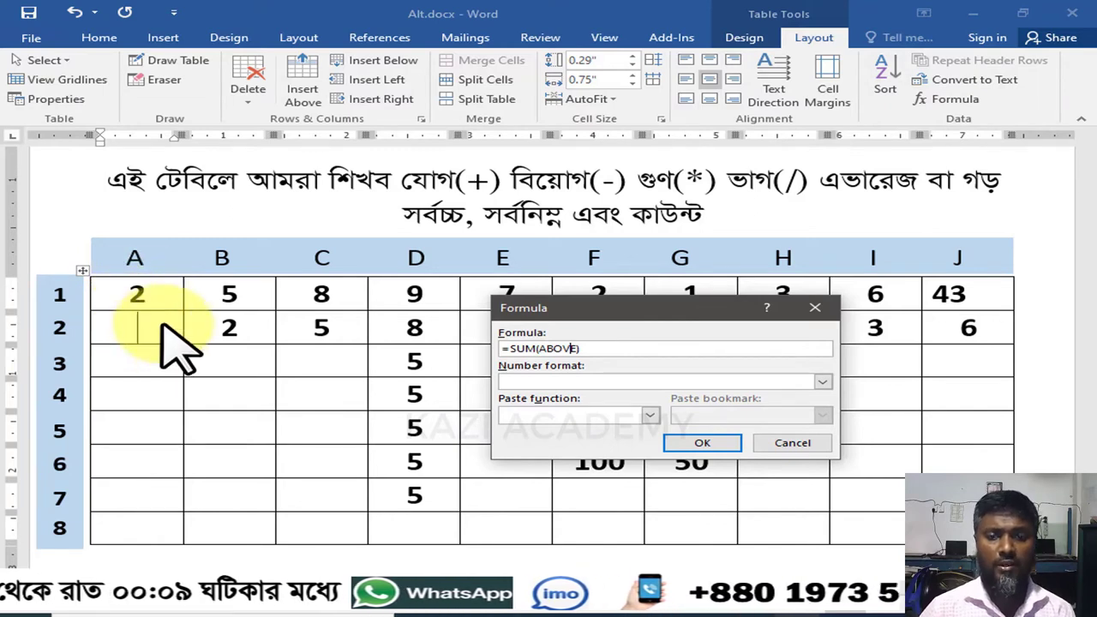
mouse_move(574, 309)
left_mouse_down()
mouse_move(549, 383)
mouse_move(518, 389)
left_mouse_up()
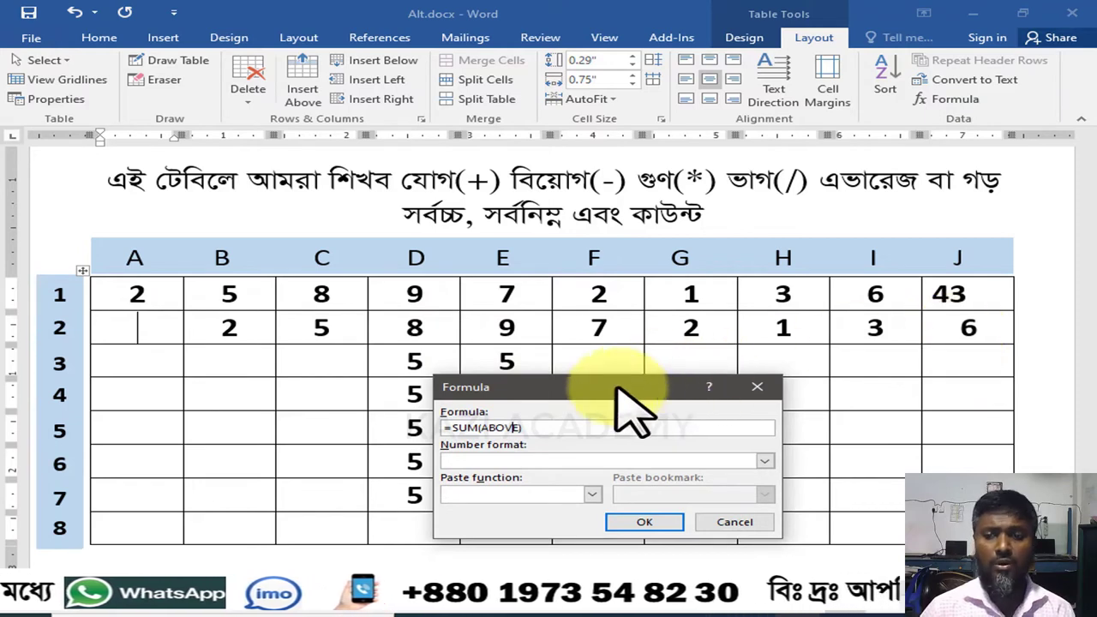
left_click_drag(582, 390, 562, 364)
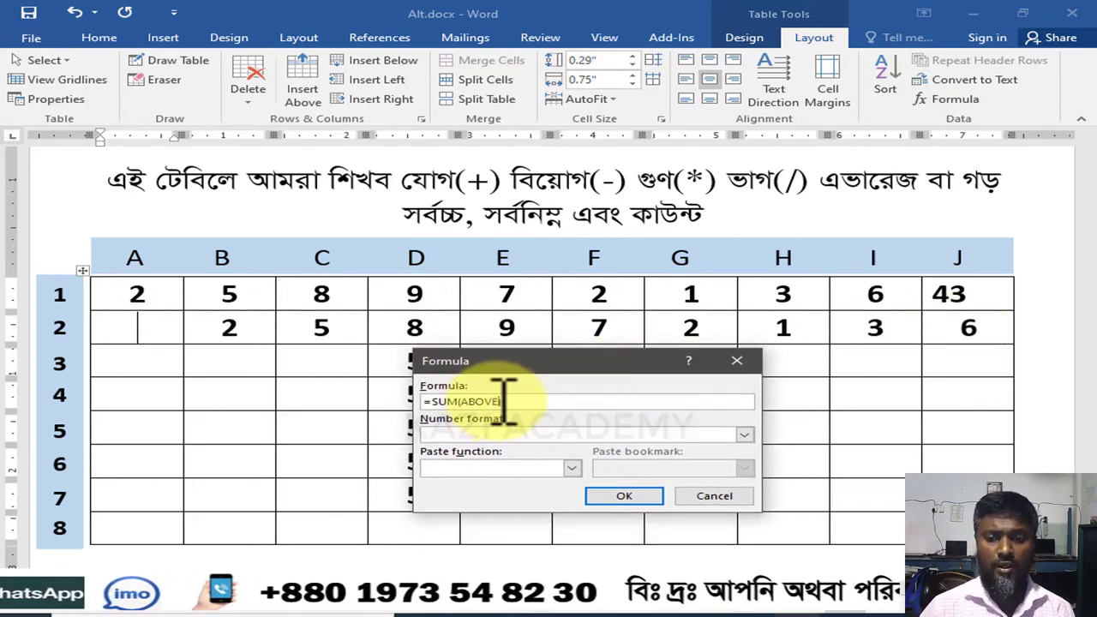
left_click_drag(504, 400, 470, 401)
type("Right")
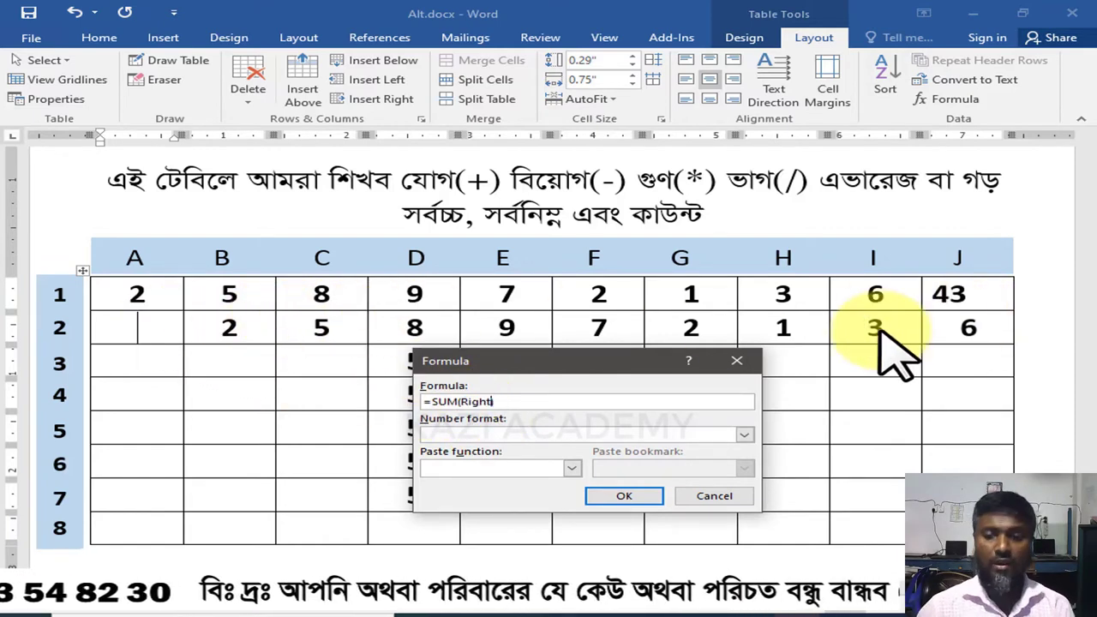
left_click(626, 497)
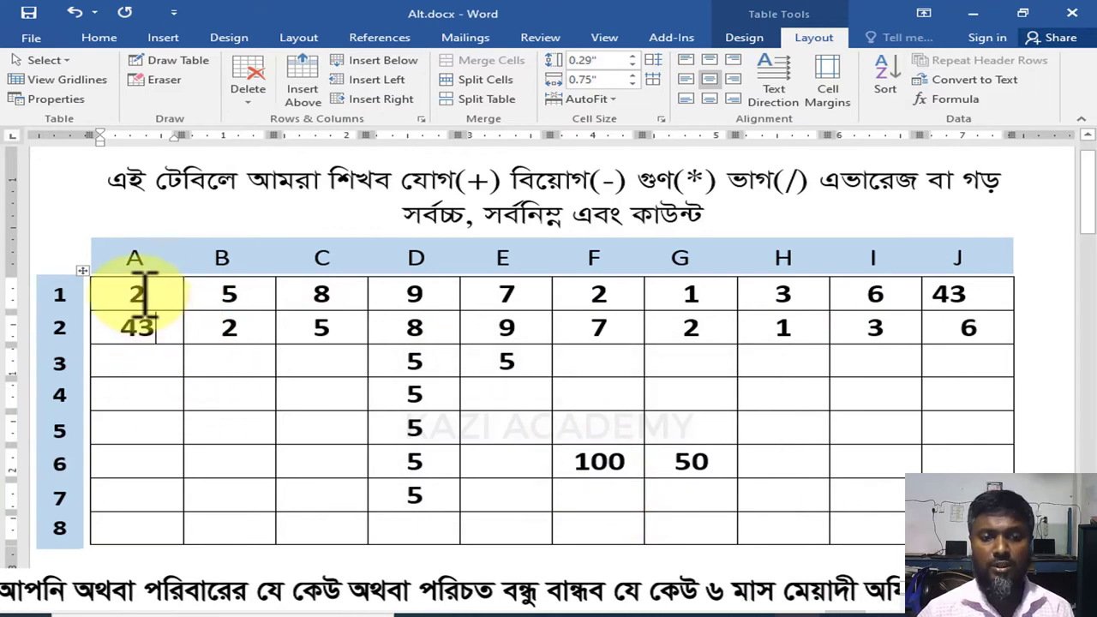
- Total column D into cell D8 with =SUM(ABOVE) for 42, then select column F's values
left_click_drag(145, 294, 841, 299)
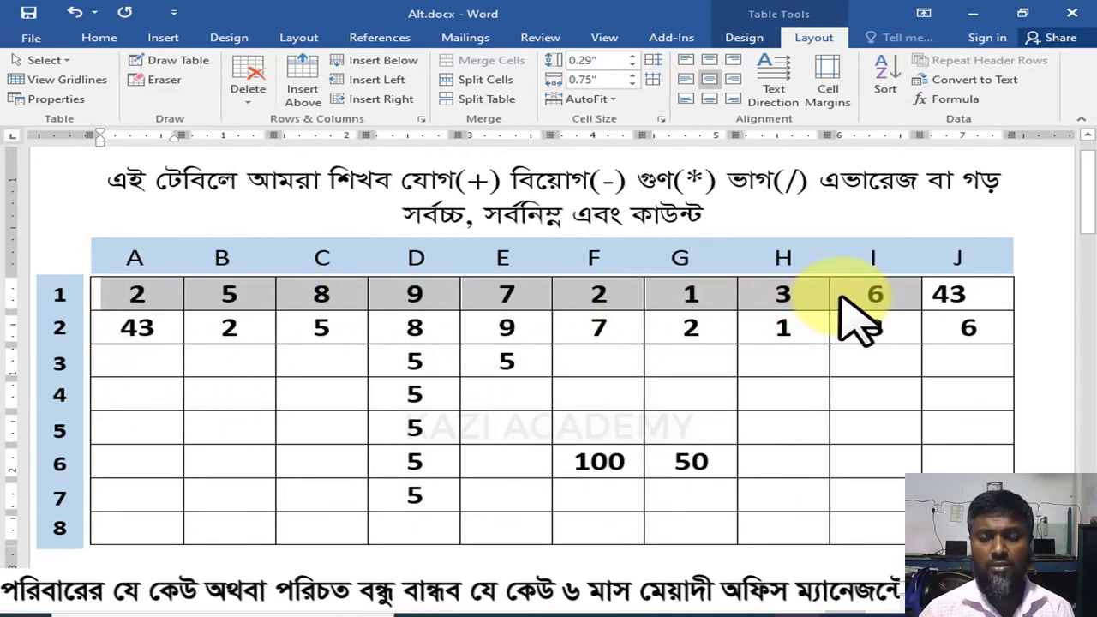
left_click_drag(238, 335, 754, 330)
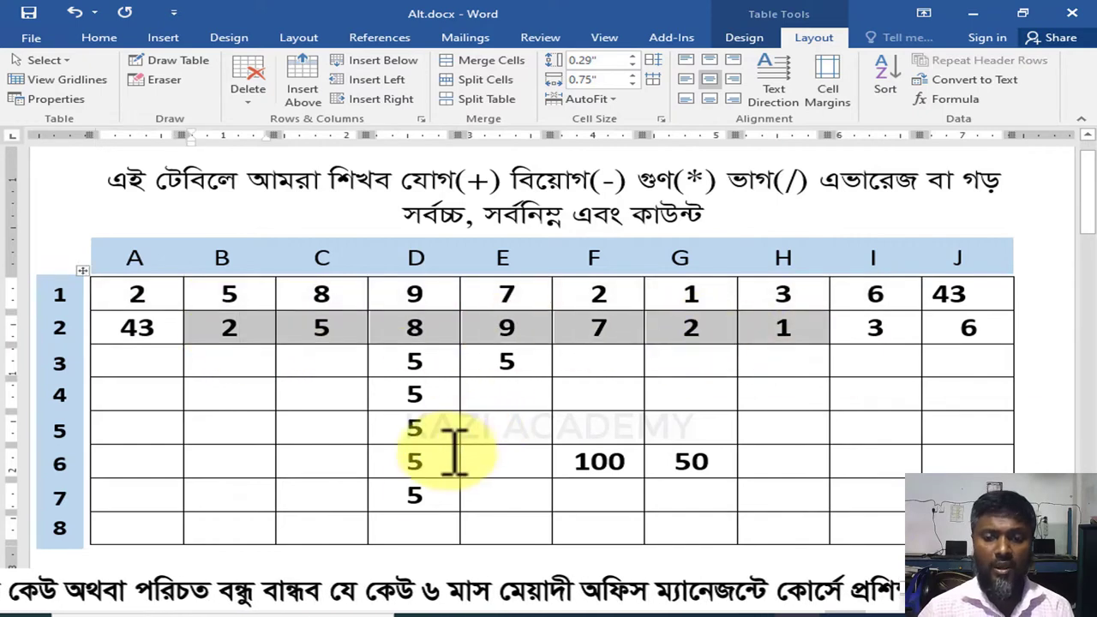
left_click(426, 525)
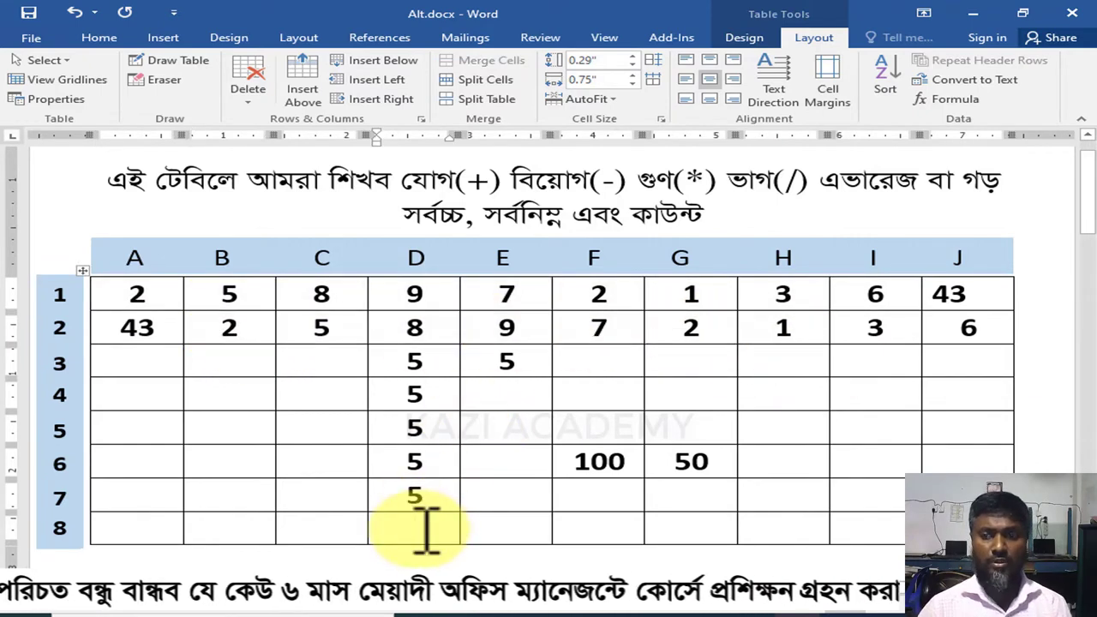
left_click(943, 98)
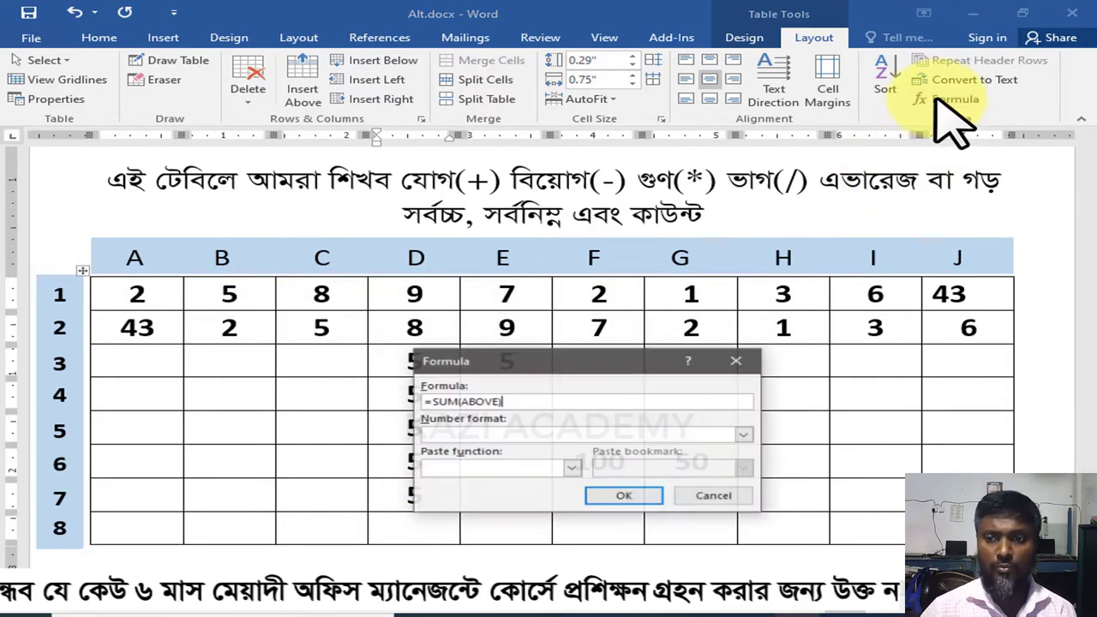
left_click_drag(681, 361, 899, 193)
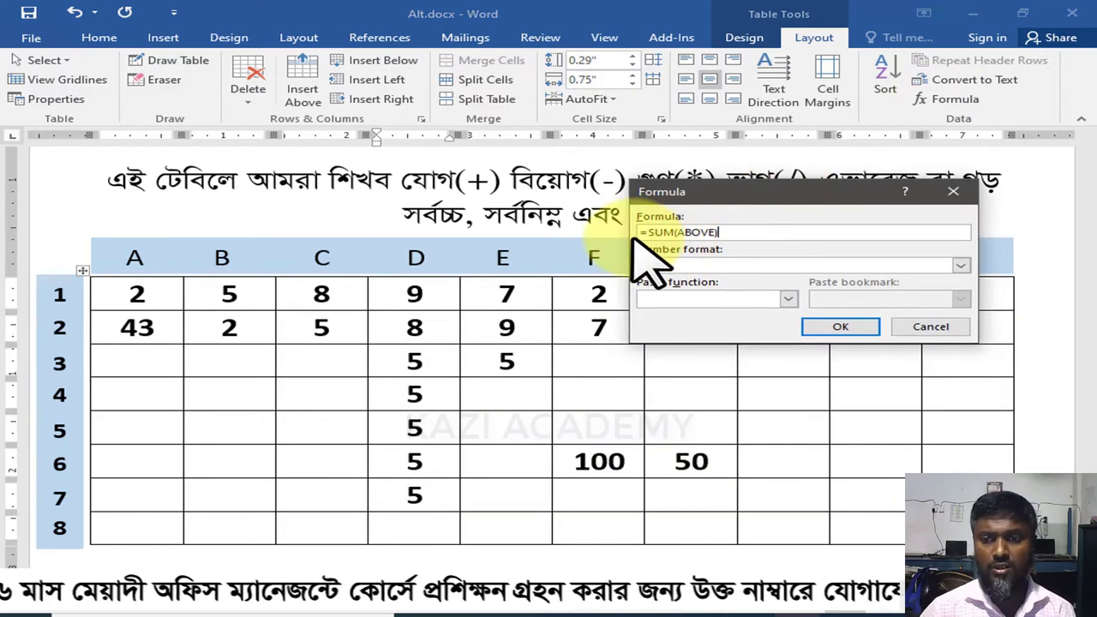
left_click(832, 326)
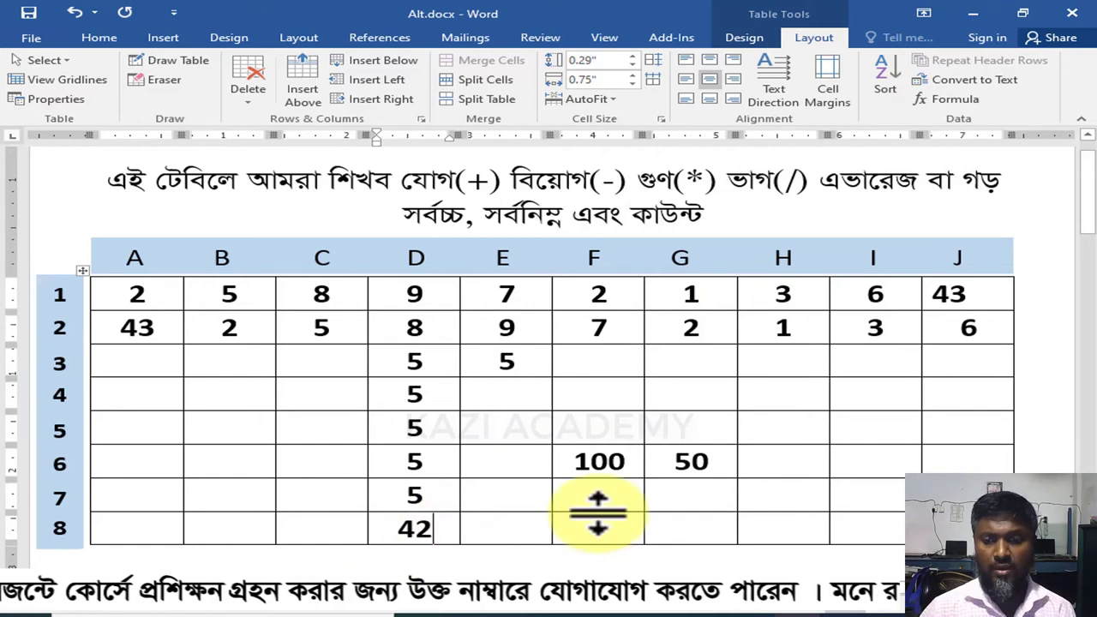
left_click_drag(607, 300, 619, 342)
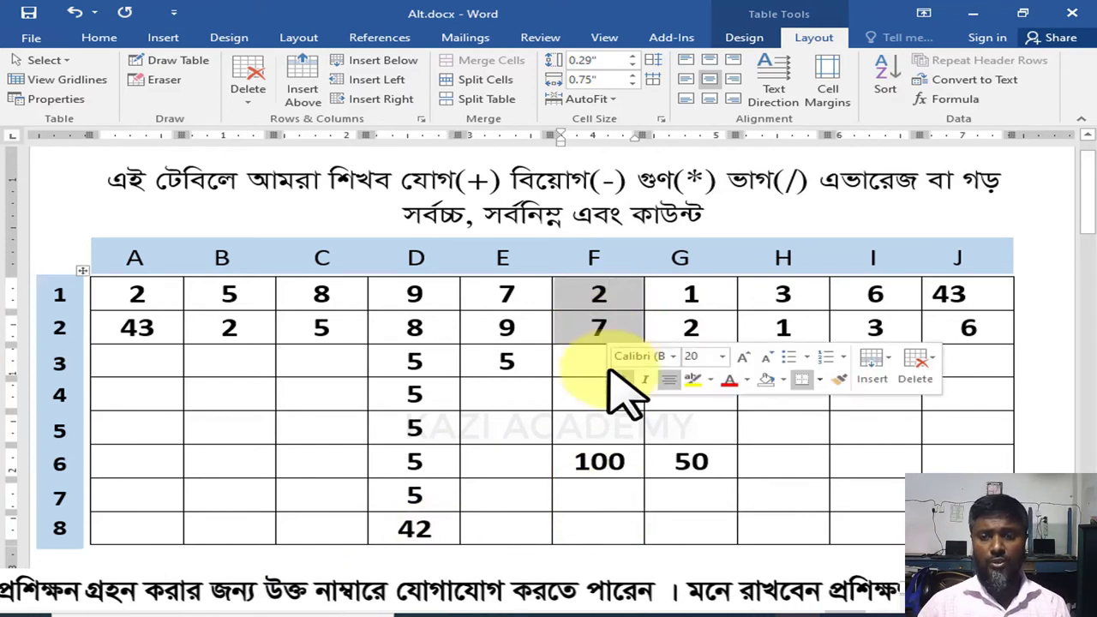
mouse_move(624, 408)
left_mouse_down()
mouse_move(603, 471)
mouse_move(605, 390)
left_mouse_up()
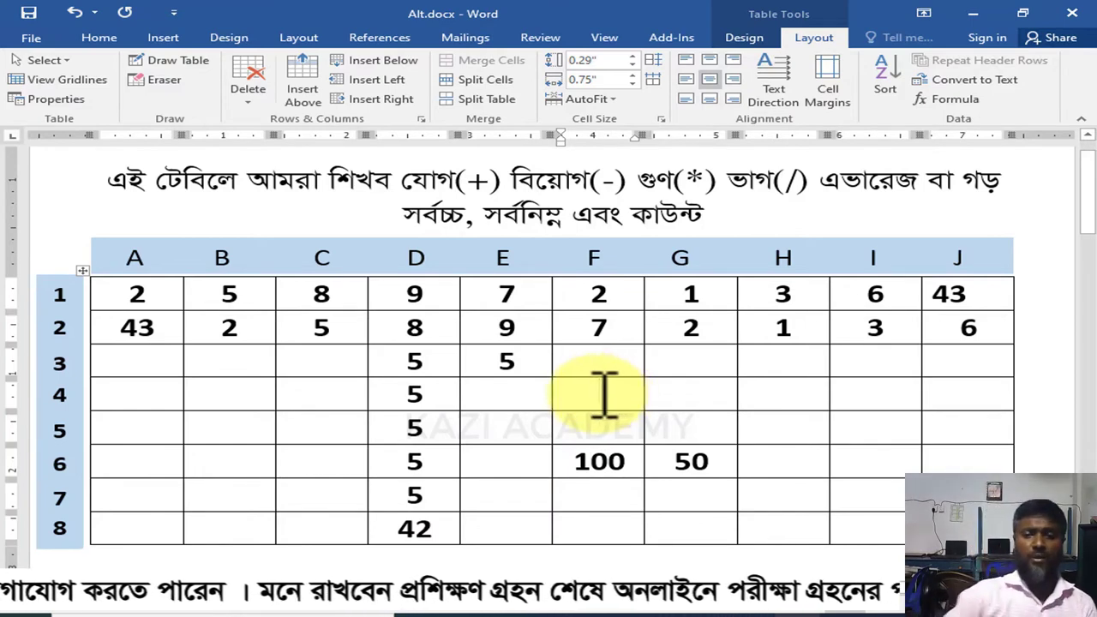
- Give cell F4 the formula =SUM(ABOVE,BELOW) so it shows 109
left_click(952, 106)
type("=SUM(ABOVE,below")
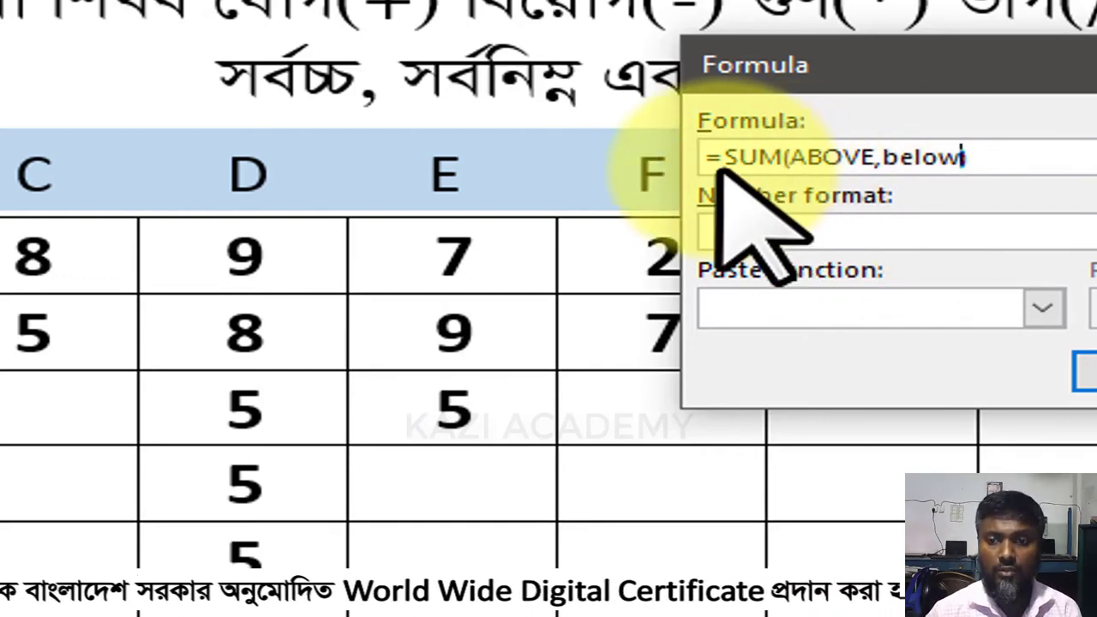
type(")")
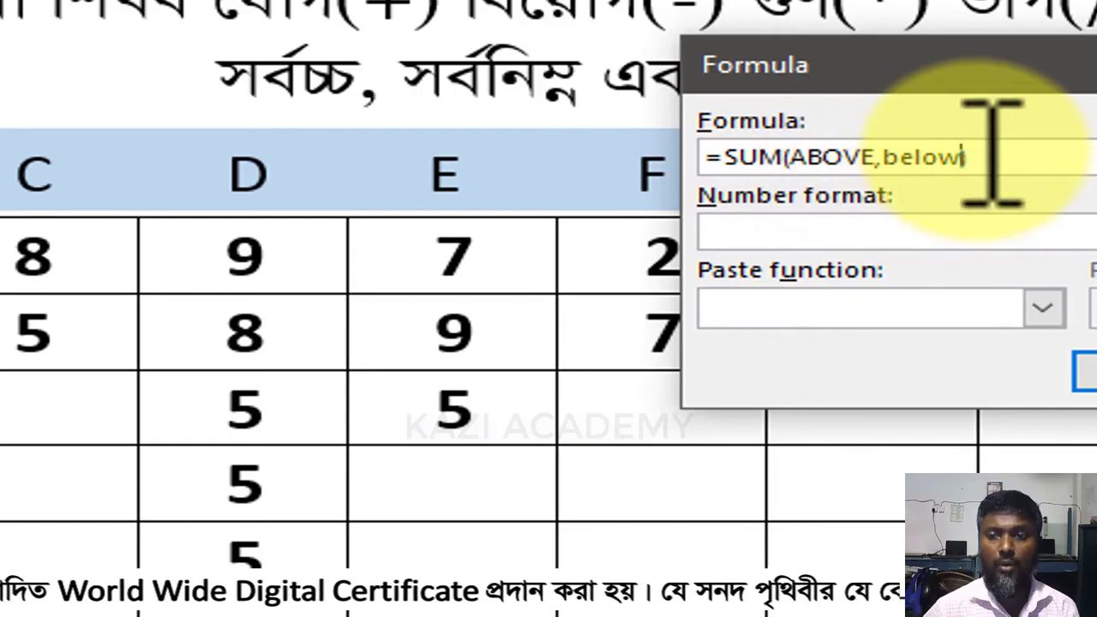
type(")")
left_click(1082, 368)
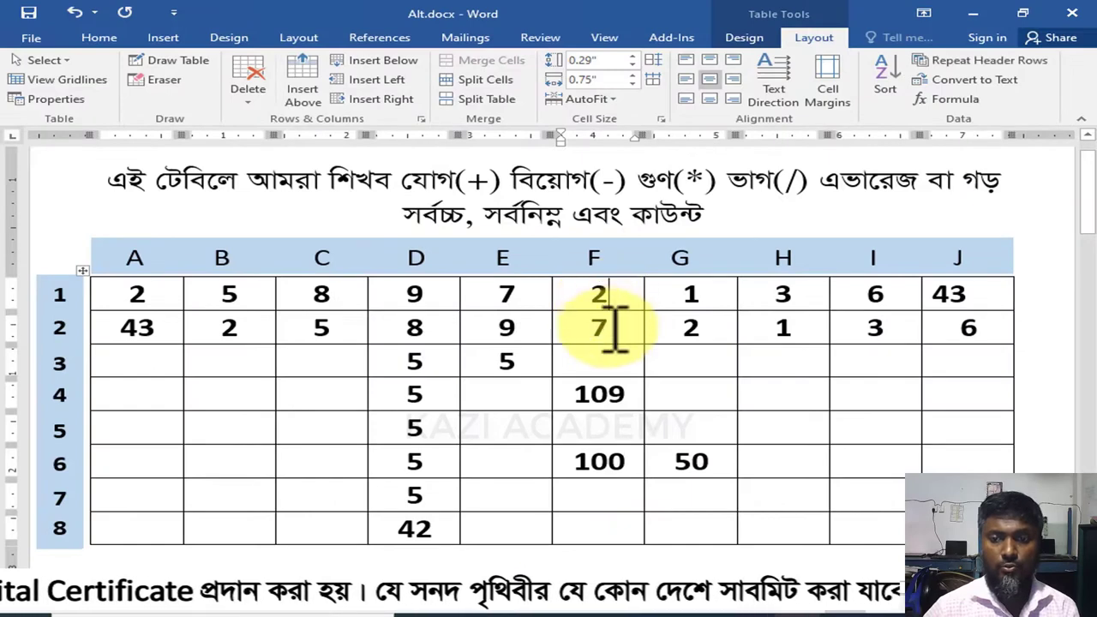
left_click(600, 391)
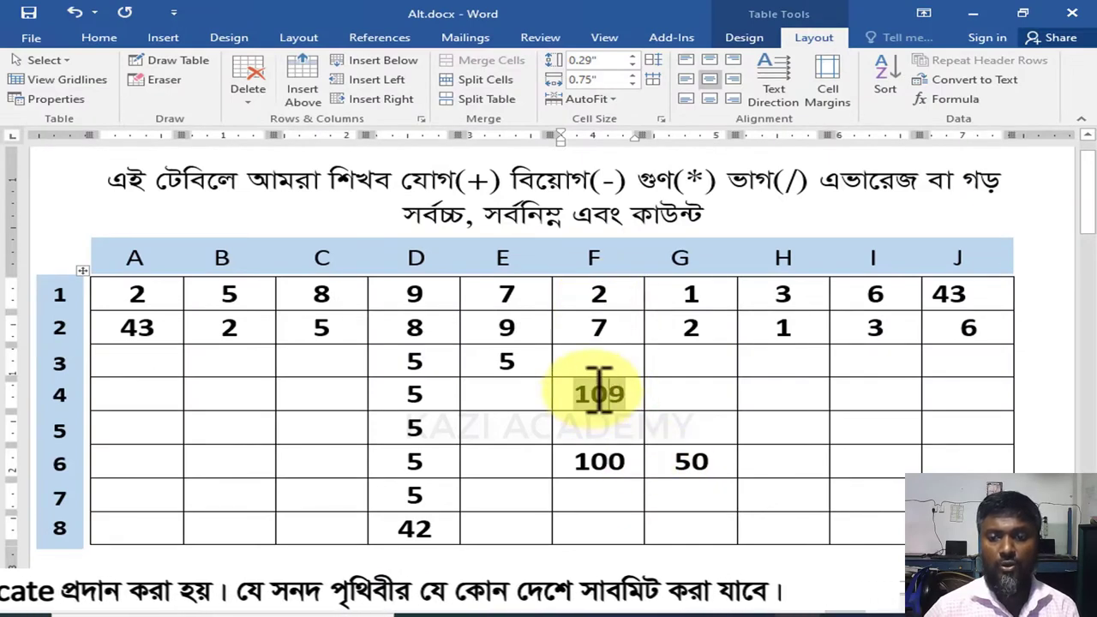
- Move to cell H6 and bring up its Formula dialog proposing =SUM(LEFT)
left_click(698, 394)
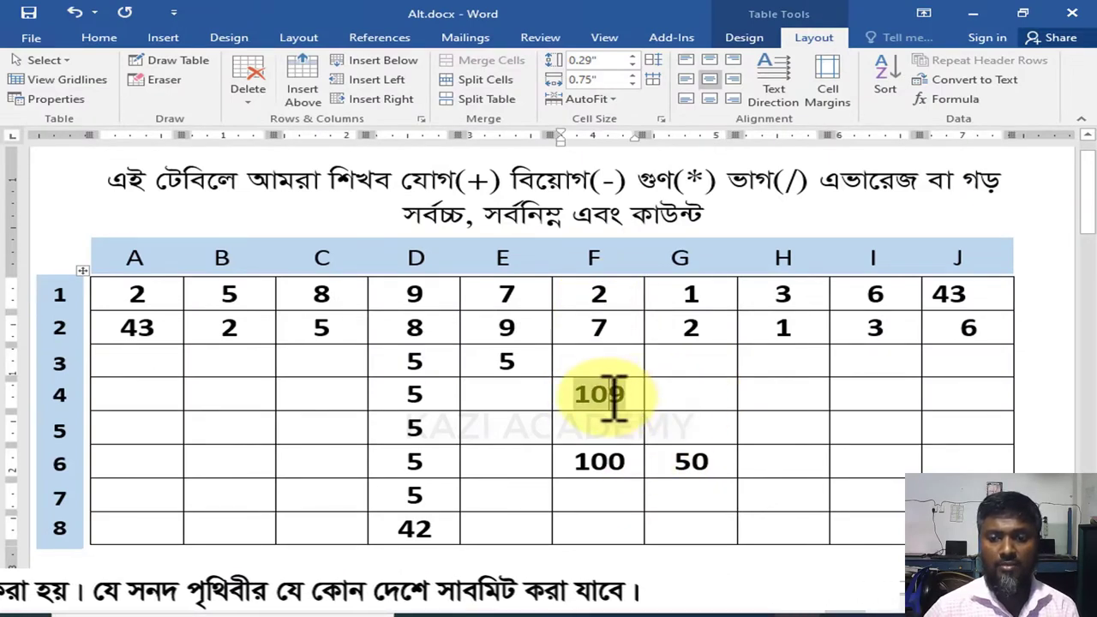
left_click(609, 463)
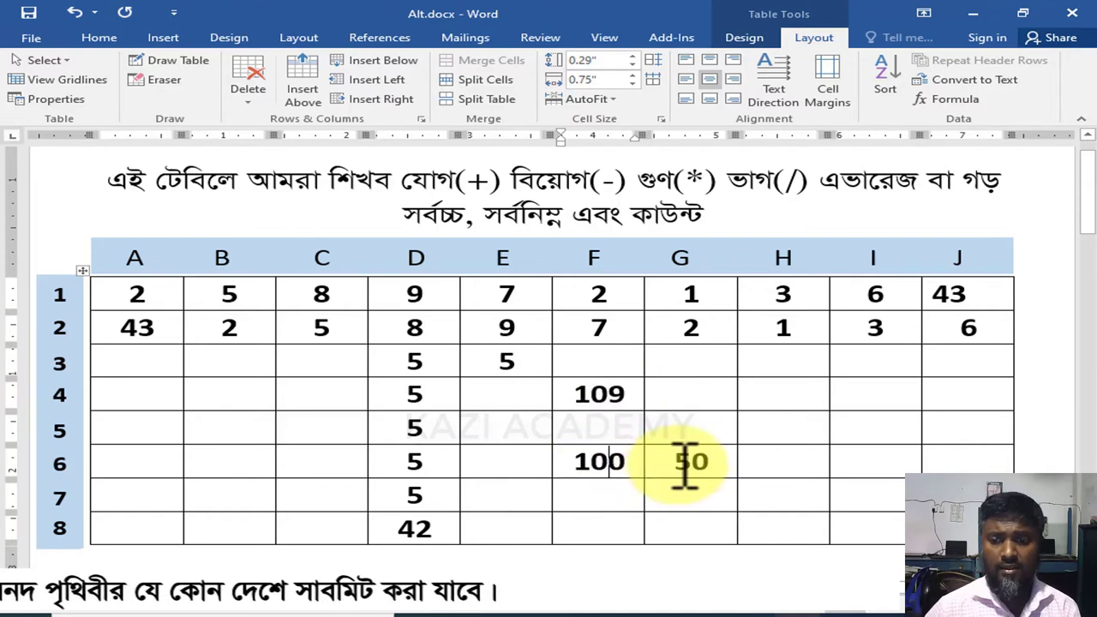
left_click(690, 463)
left_click(772, 450)
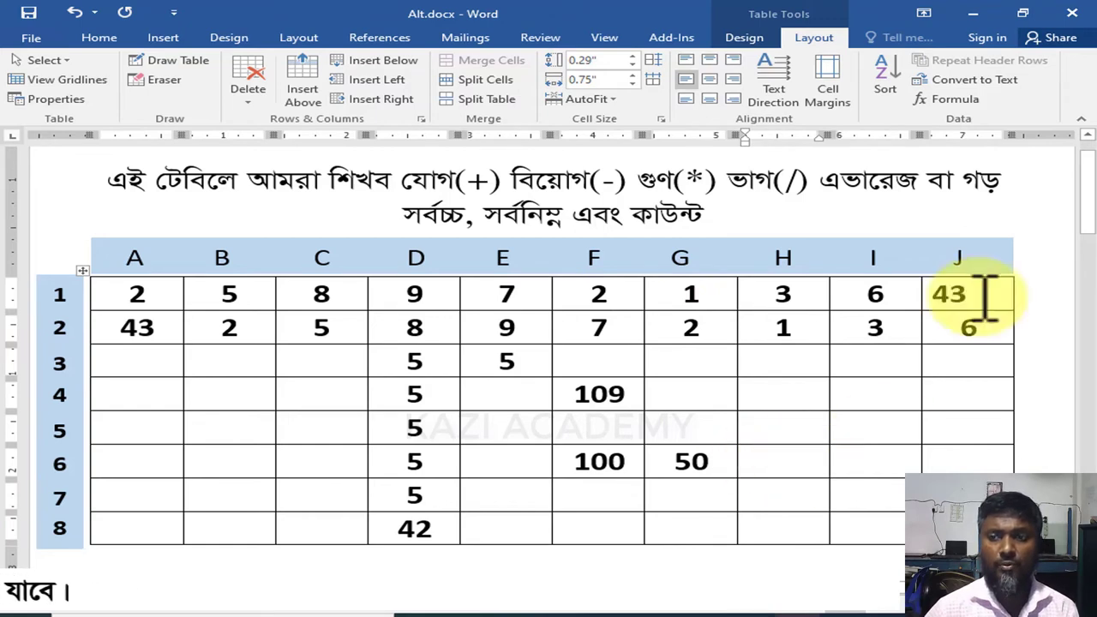
left_click(955, 99)
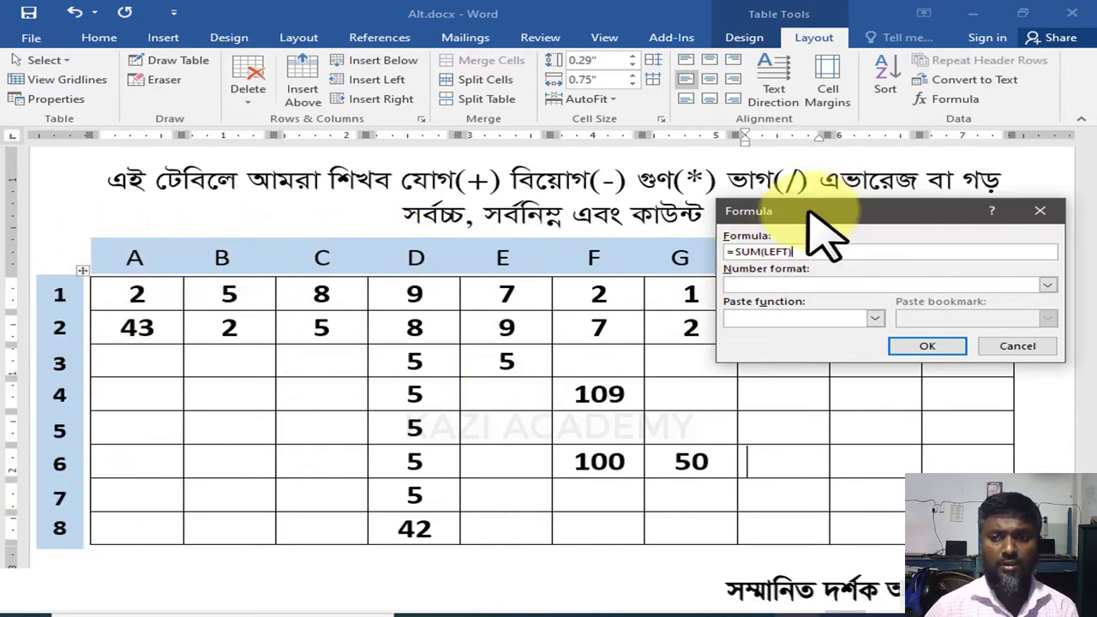
- Enter =F6-G6 for cell H6 so it shows 50
left_click_drag(819, 224, 649, 292)
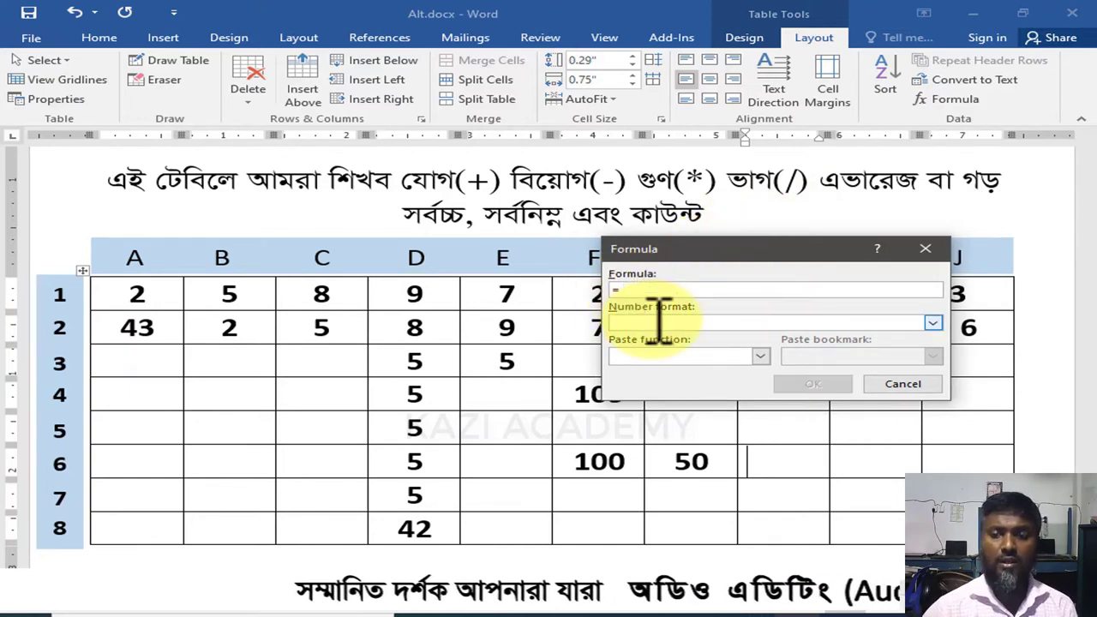
left_click_drag(685, 248, 751, 224)
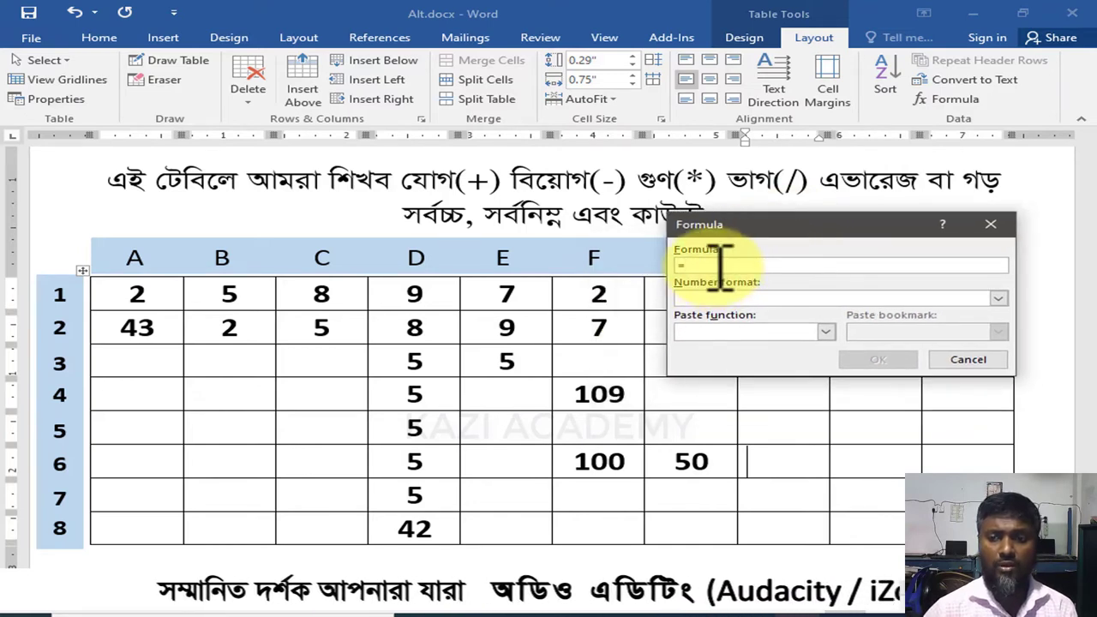
left_click_drag(737, 225, 839, 210)
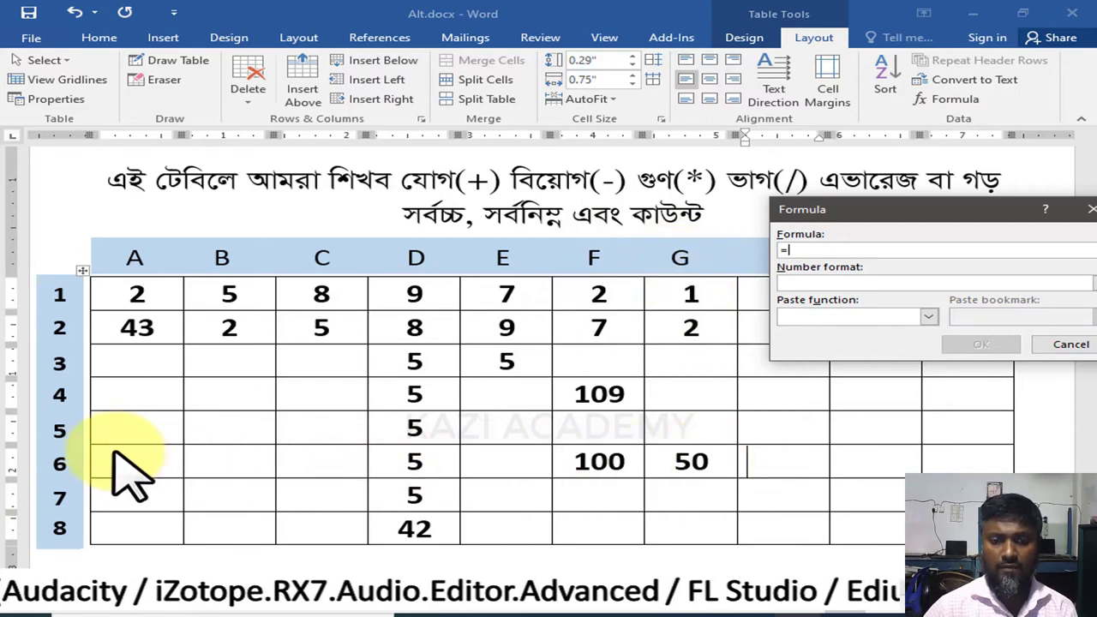
left_click_drag(907, 211, 780, 212)
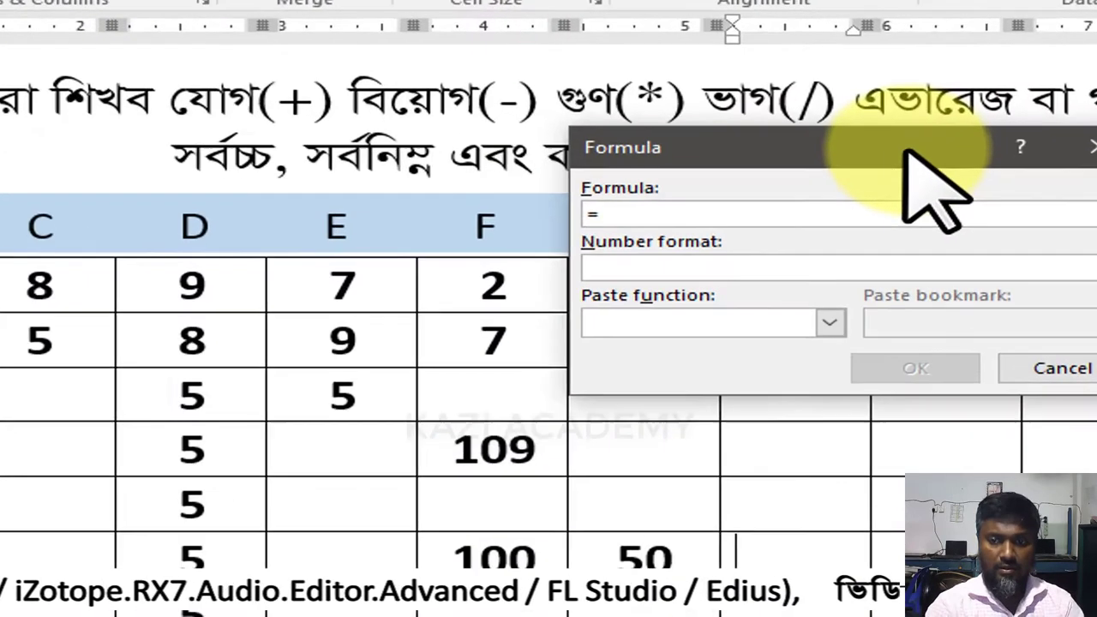
type("F6-G6")
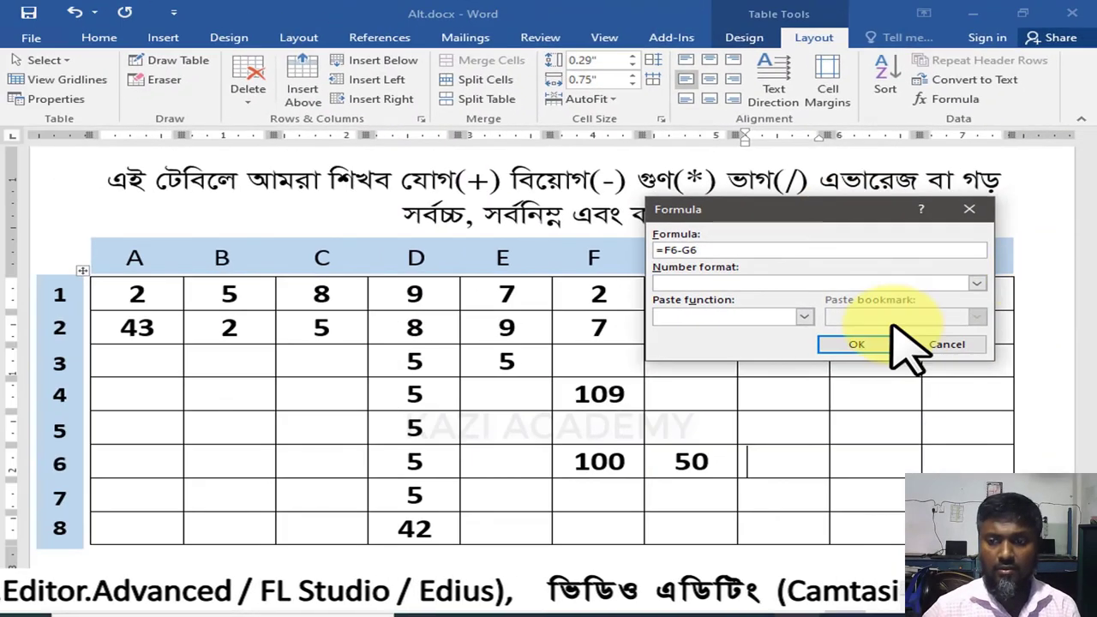
left_click(857, 343)
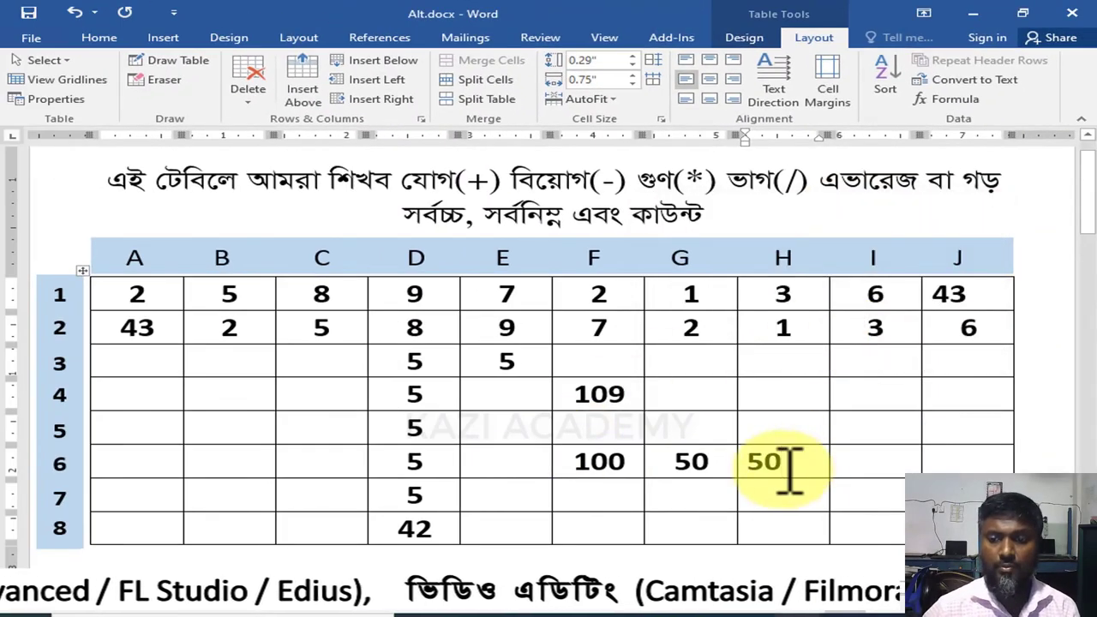
- Delete the 50 from H6 and clear the suggested SUM(LEFT) in a fresh Formula dialog
key("Delete")
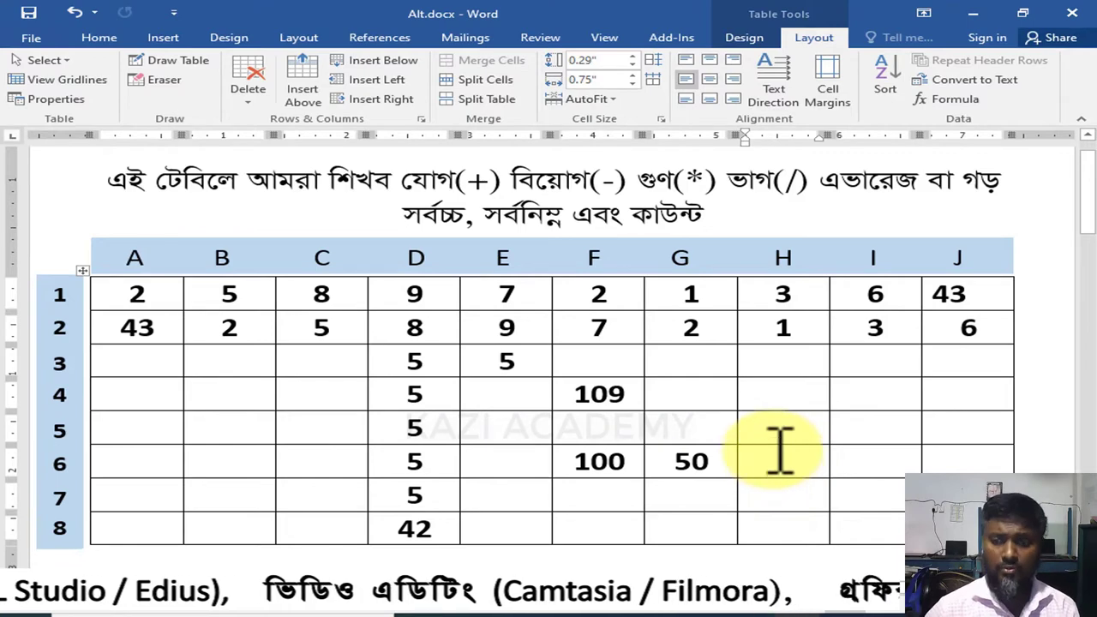
left_click(952, 99)
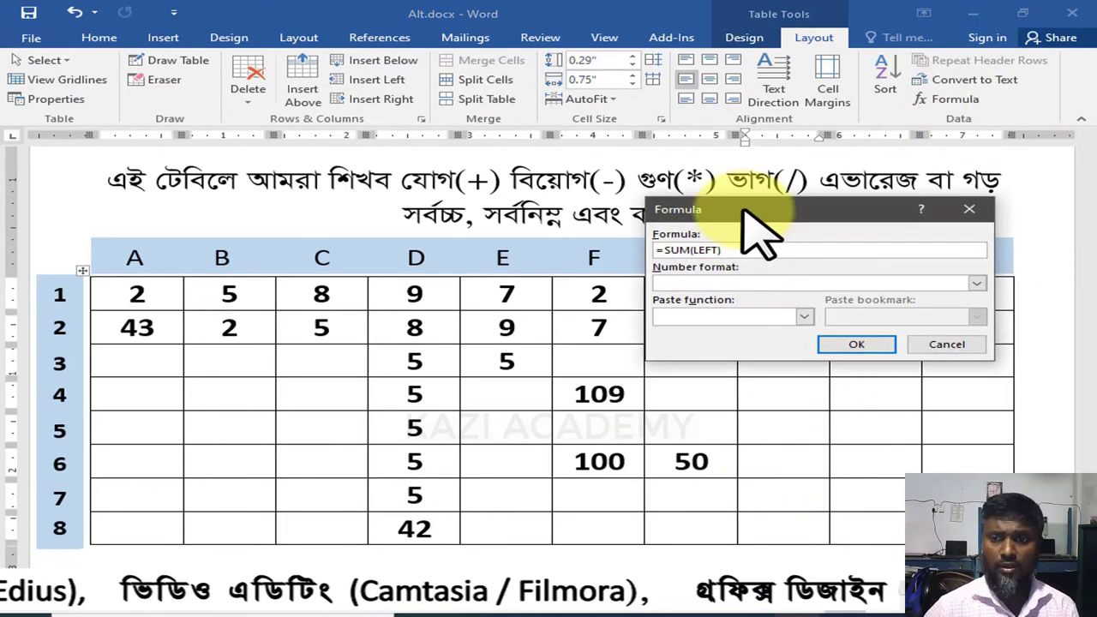
left_click_drag(742, 249, 665, 249)
key("BackSpace")
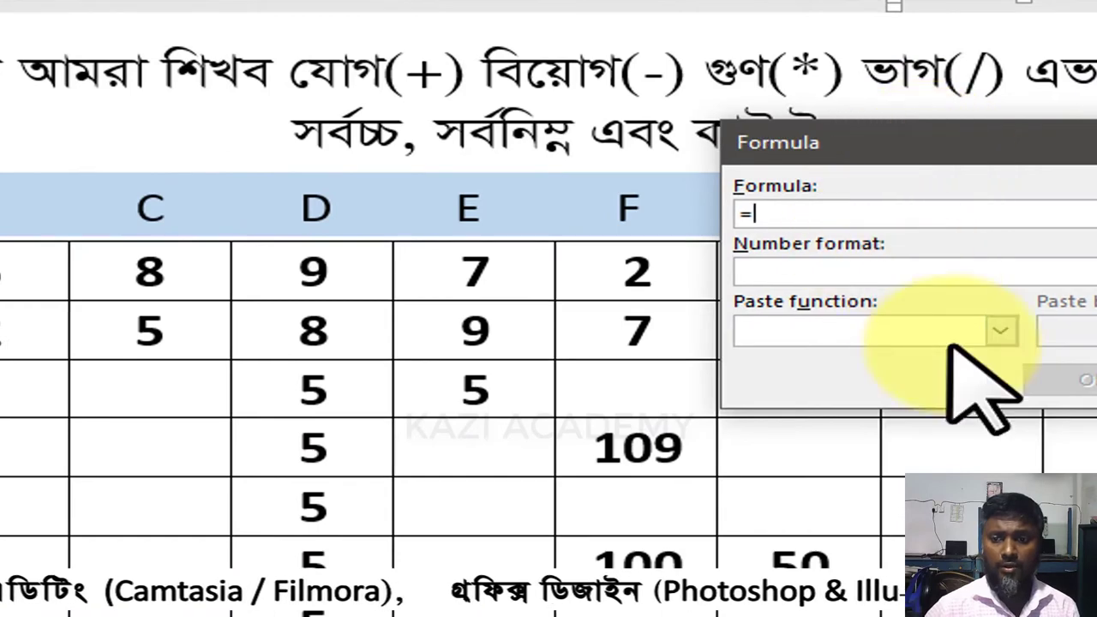
- Insert PRODUCT to compute =PRODUCT(LEFT), giving 5000 in H6, and select that result
left_click(804, 316)
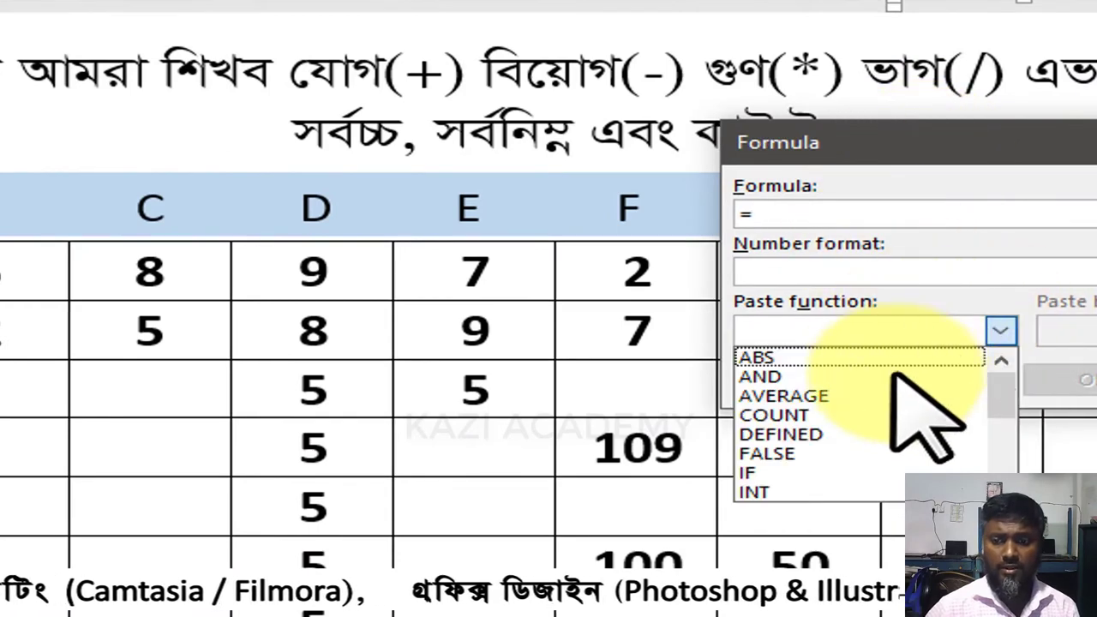
scroll(857, 428, "down", 1)
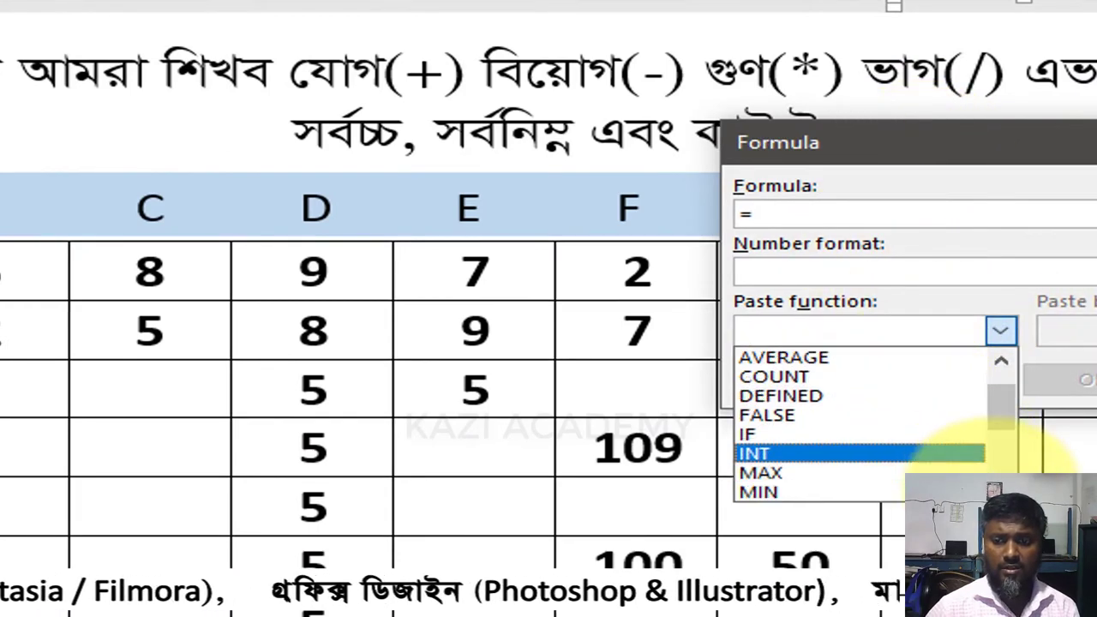
scroll(857, 429, "down", 1)
scroll(857, 429, "down", 1)
scroll(841, 467, "down", 1)
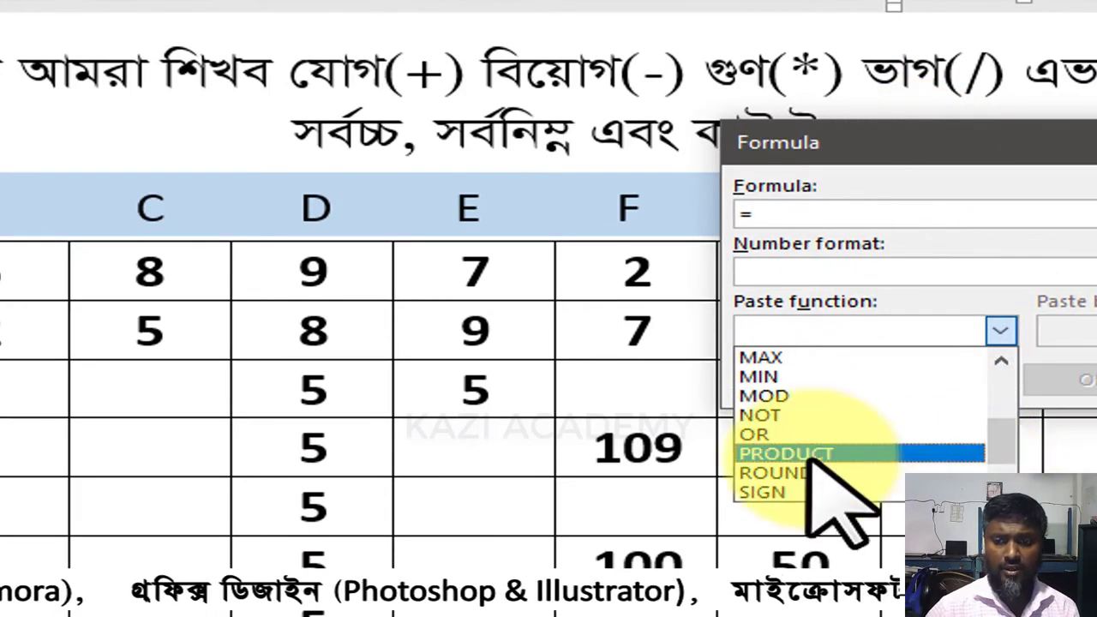
left_click(814, 454)
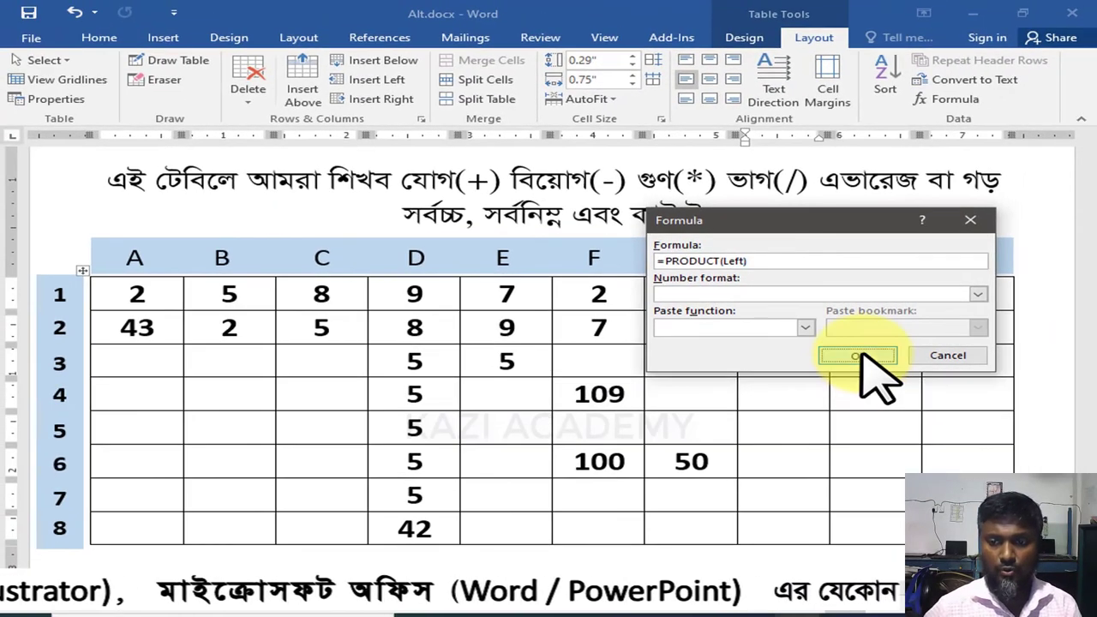
left_click(861, 355)
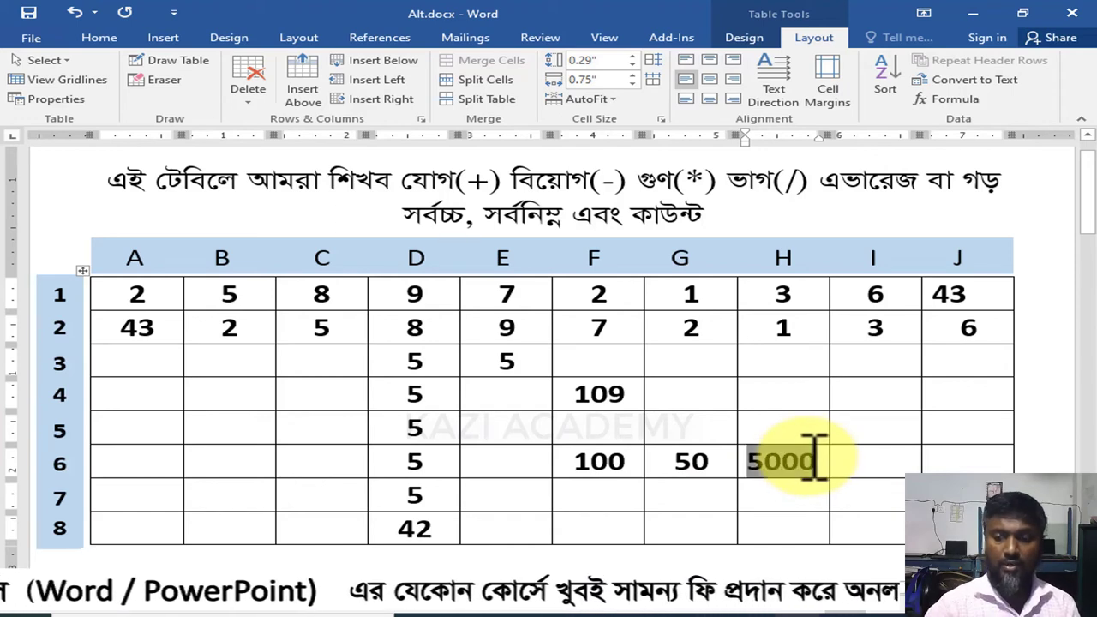
left_click(771, 469)
- Replace H6's 5000 result with an =F6/G6 formula so it shows 2
key("Delete")
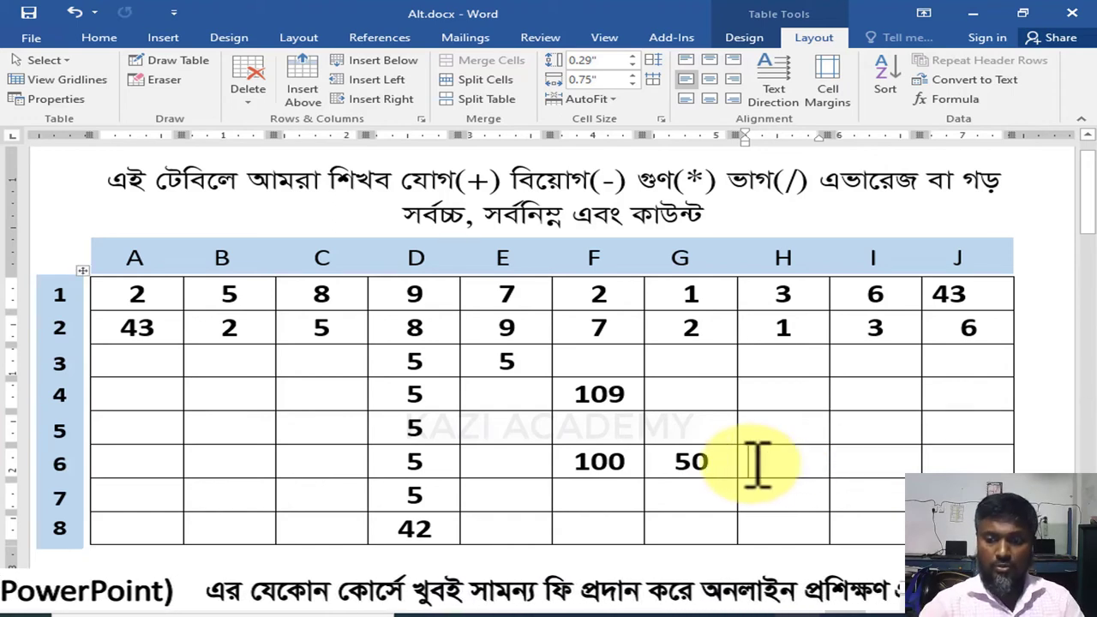
left_click(944, 99)
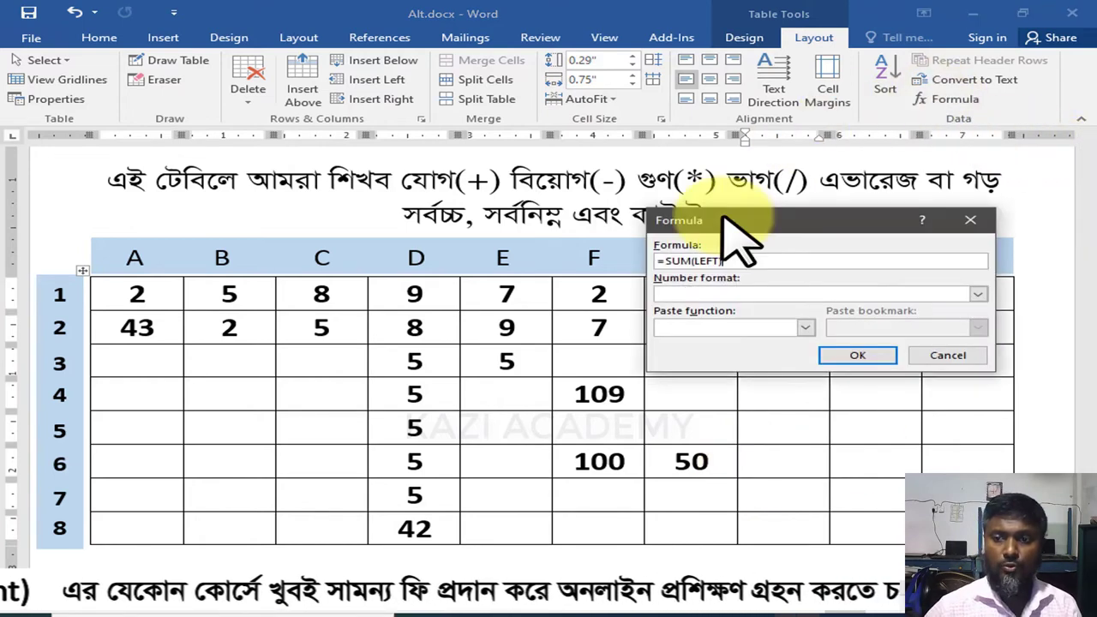
left_click_drag(742, 262, 675, 259)
type("=F6/")
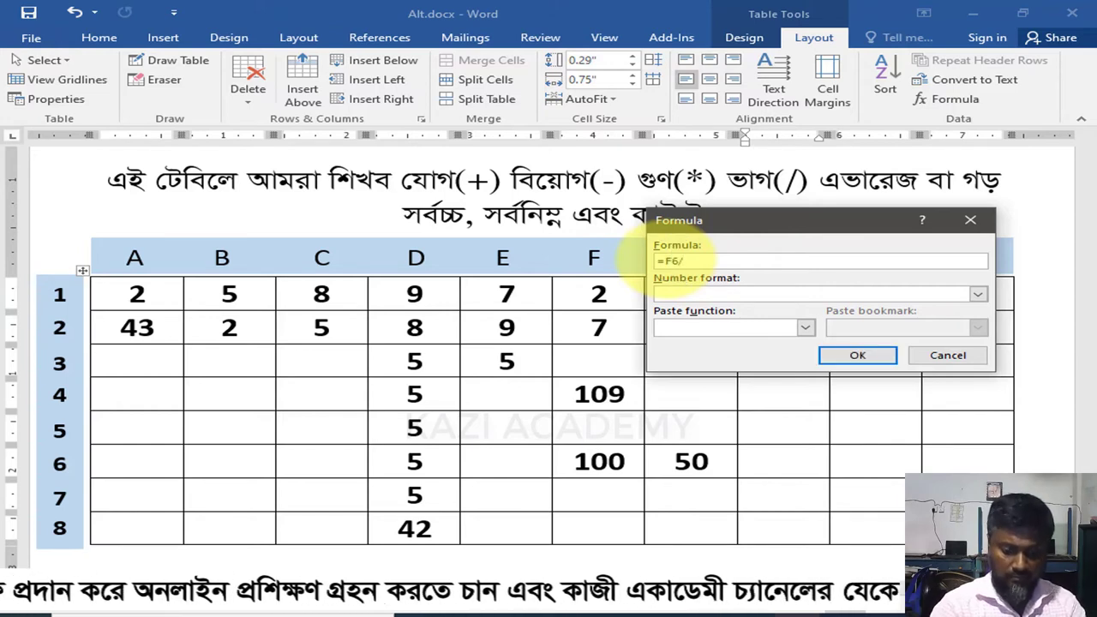
type("G6")
left_click(857, 355)
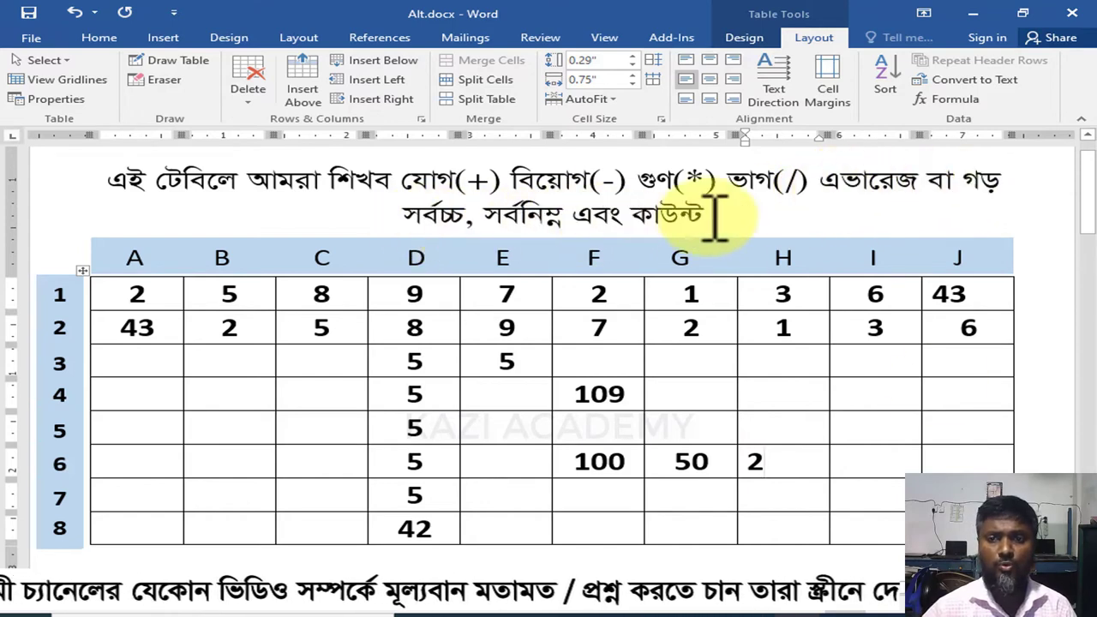
- Replace the 43 in J1 with an =AVERAGE(LEFT) formula, which shows 4.78
double_click(943, 293)
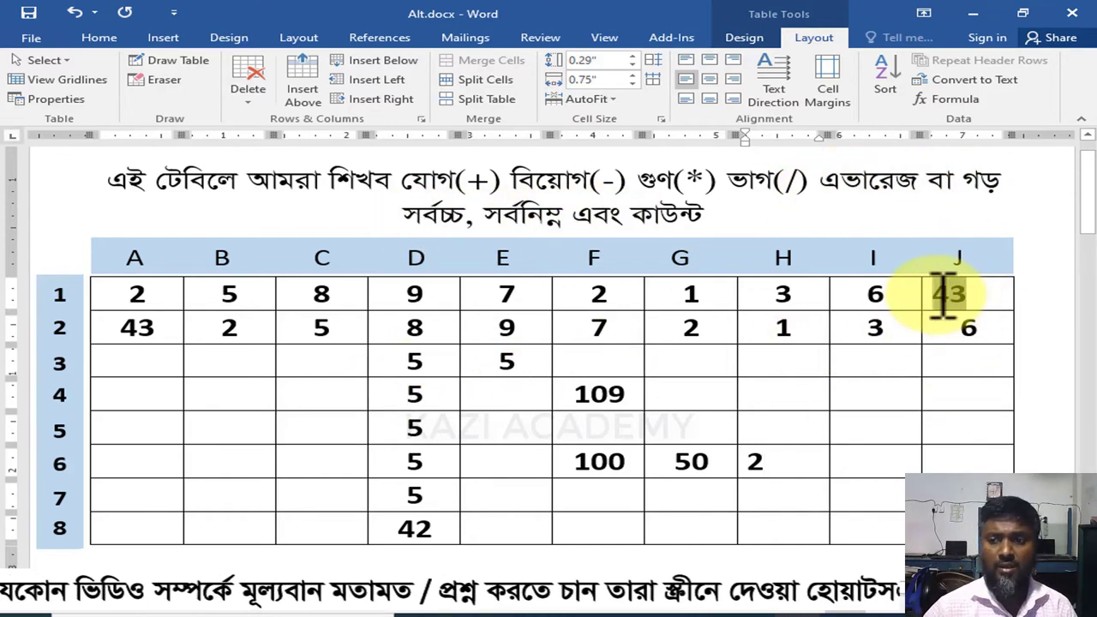
key("Delete")
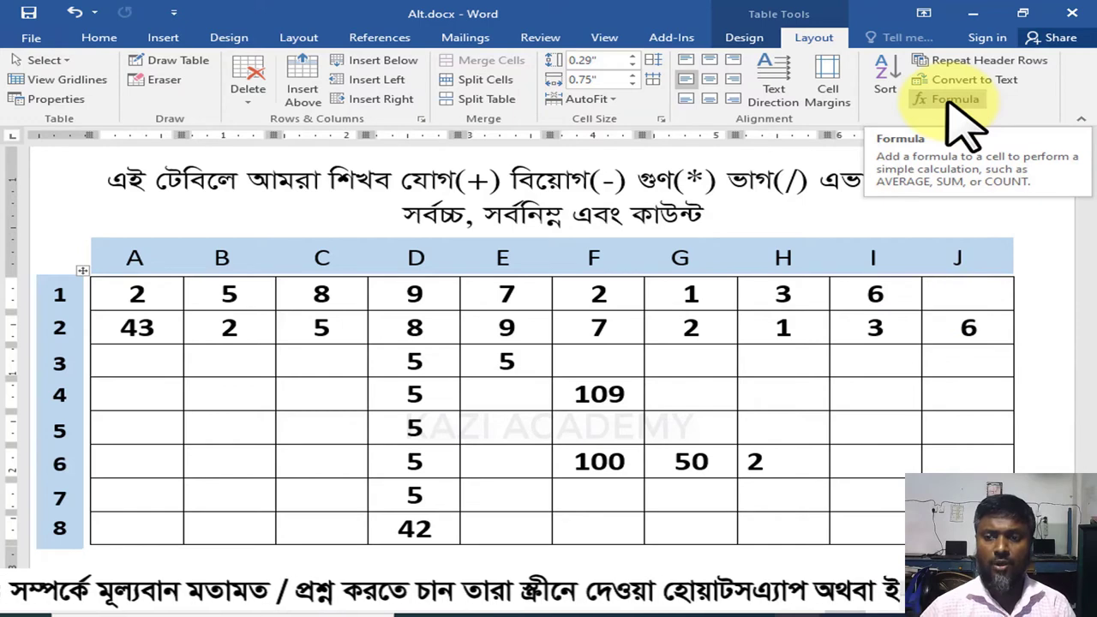
left_click(950, 102)
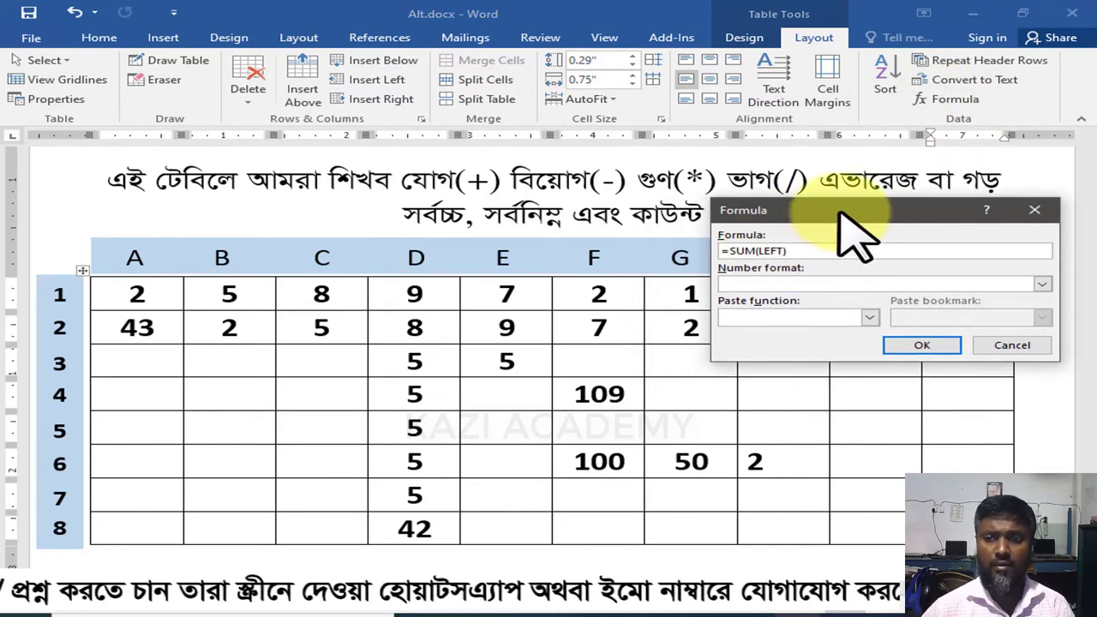
left_click_drag(729, 251, 788, 250)
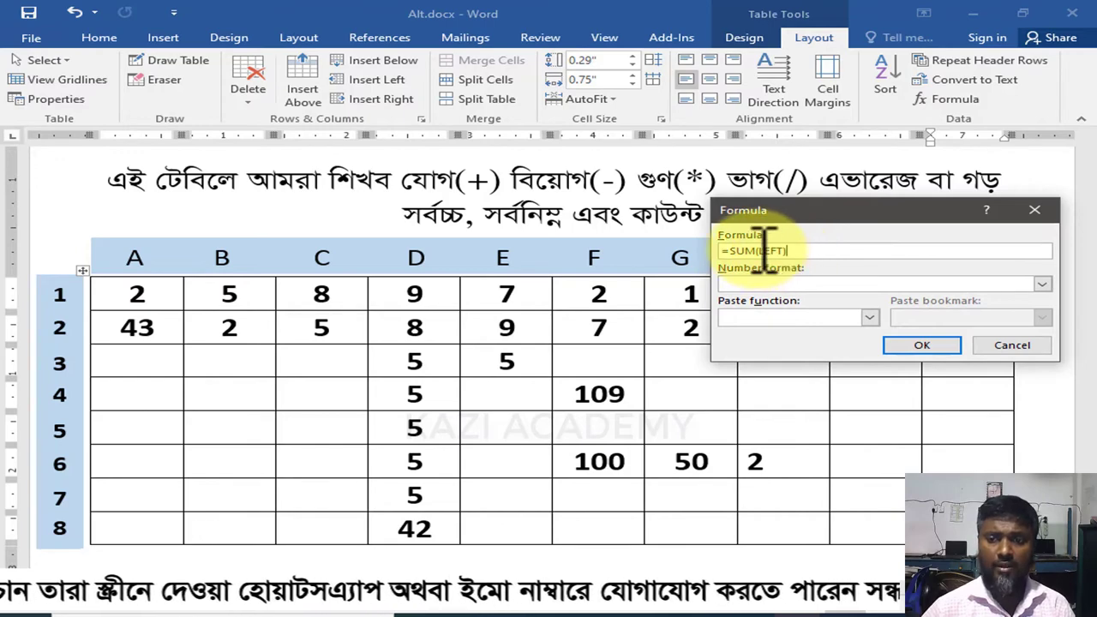
left_click(756, 250)
key("BackSpace")
key("BackSpace")
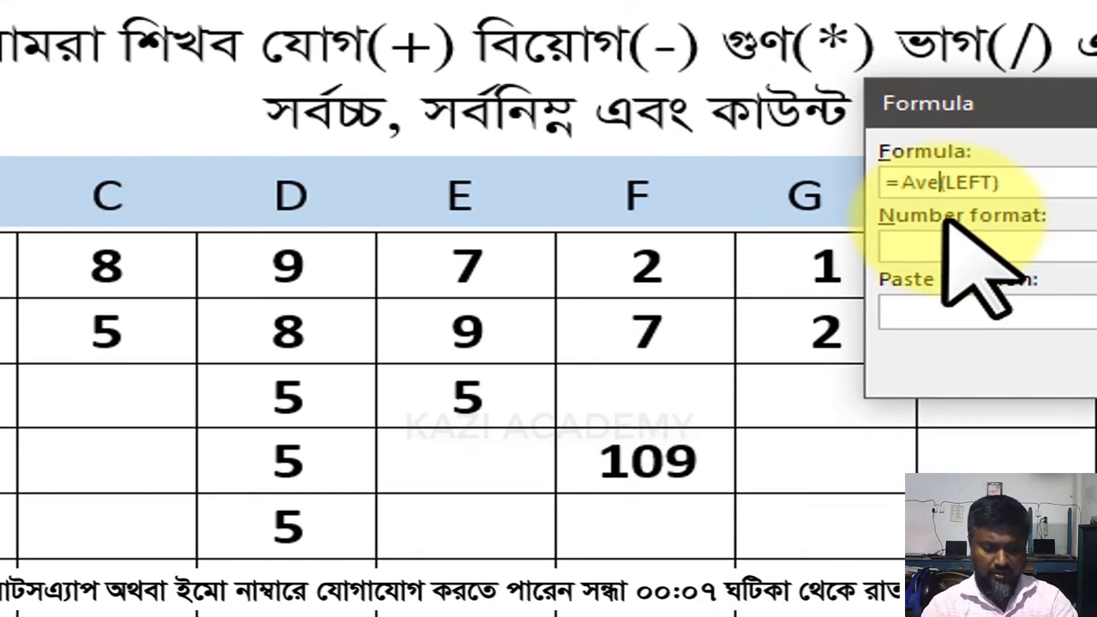
type("rage")
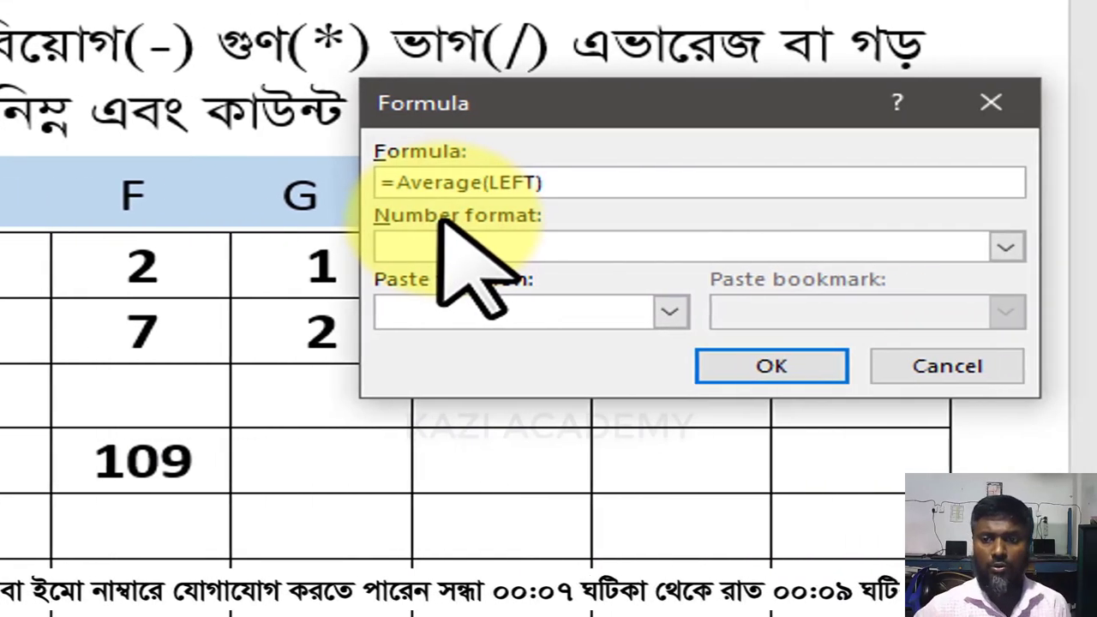
left_click(671, 312)
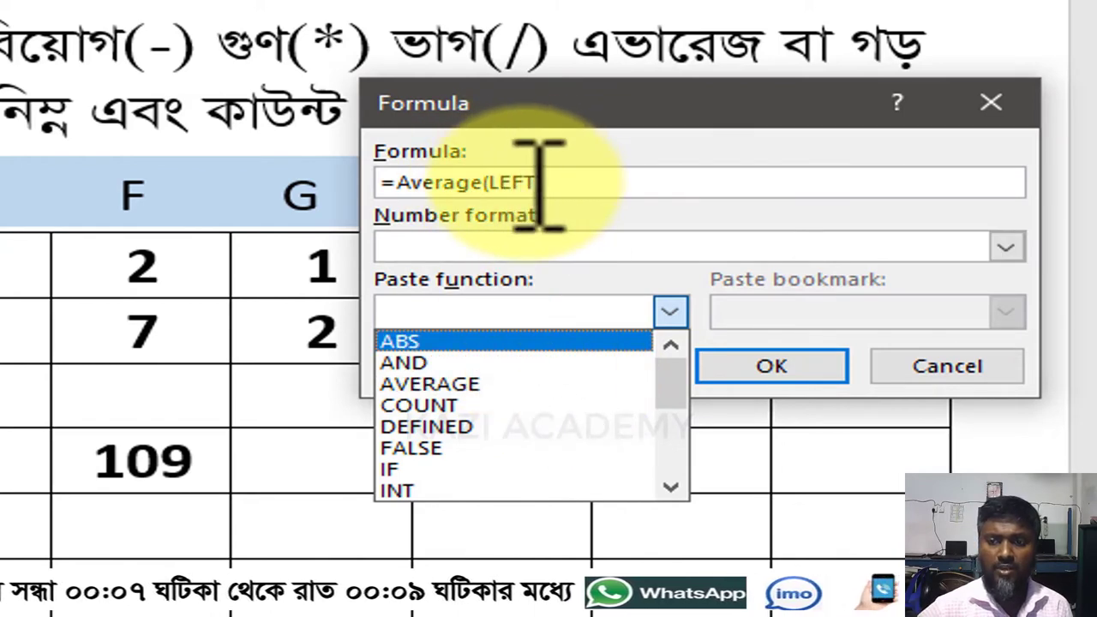
left_click(593, 119)
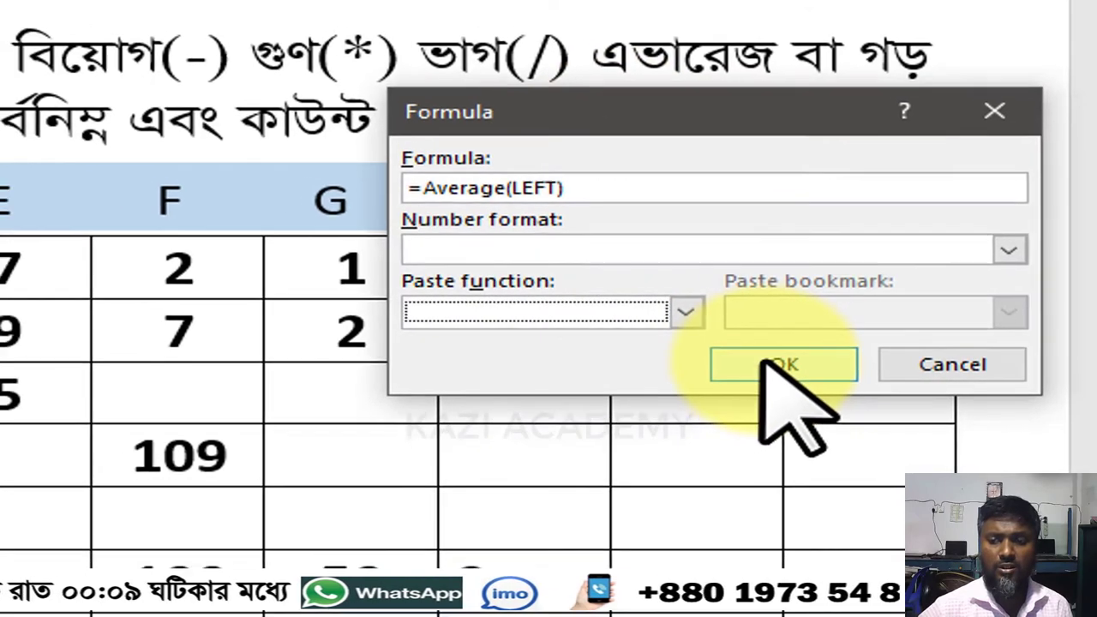
left_click(772, 366)
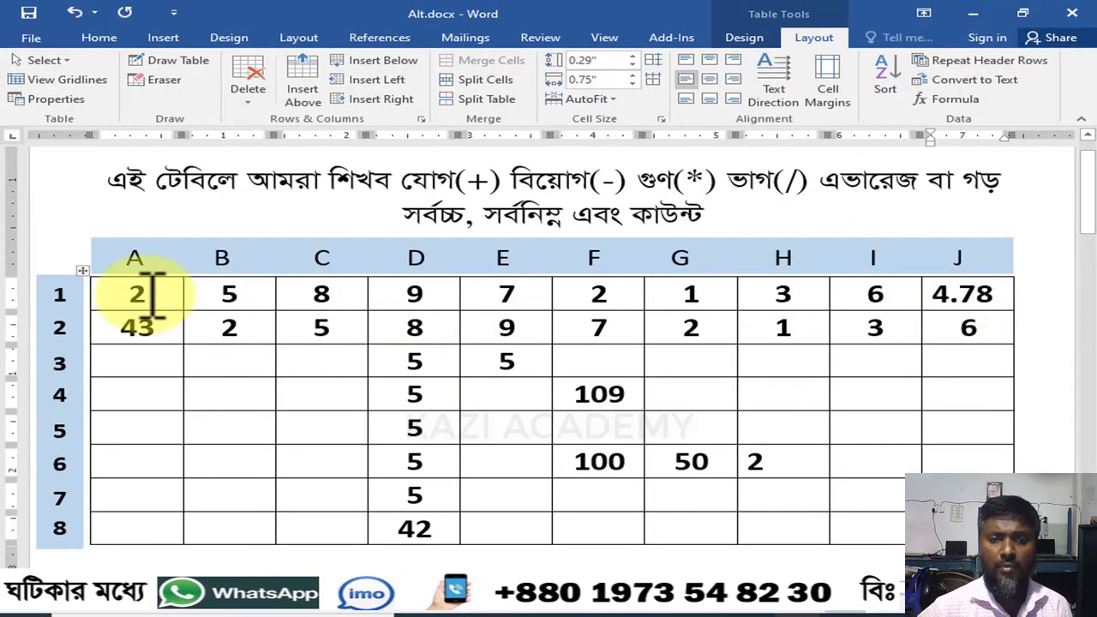
- Select row 1's values, then begin deleting the 4.78 result in J1
left_click_drag(133, 300, 862, 313)
left_click(960, 296)
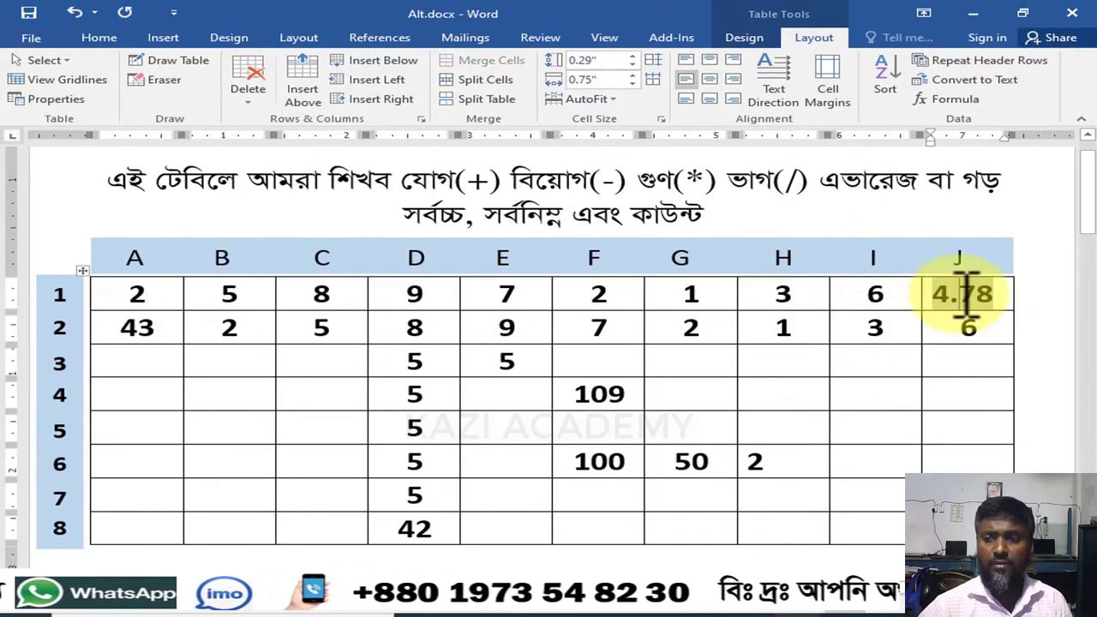
key("BackSpace")
key("BackSpace")
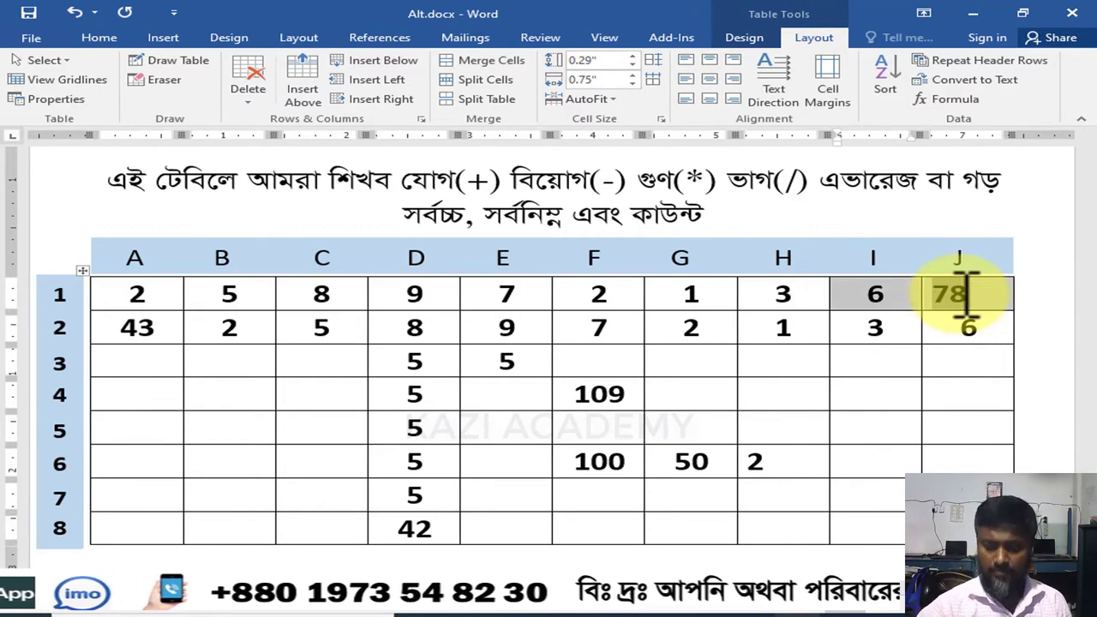
- Put a =MAX(LEFT) formula in J1 so it shows 9, matching D1's value
left_click(1000, 295)
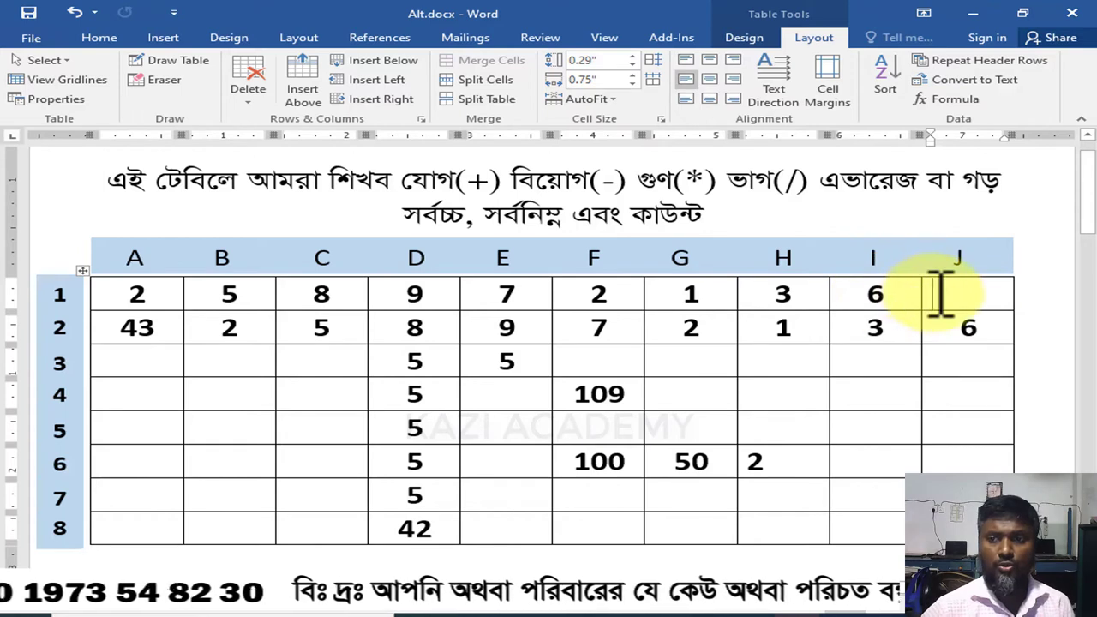
left_click(945, 99)
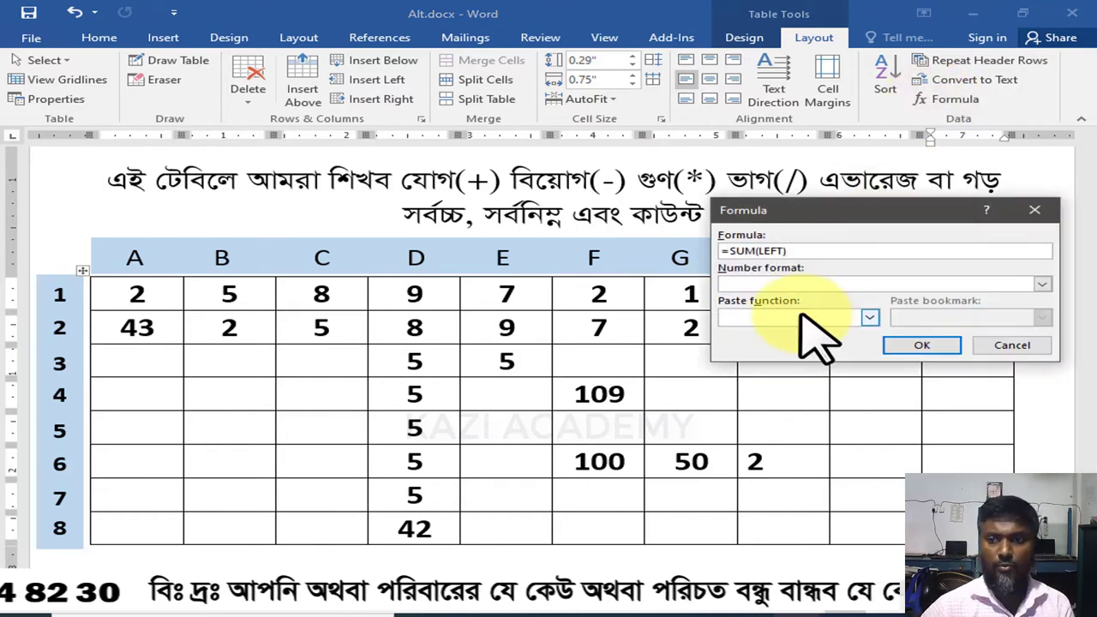
left_click_drag(813, 250, 744, 250)
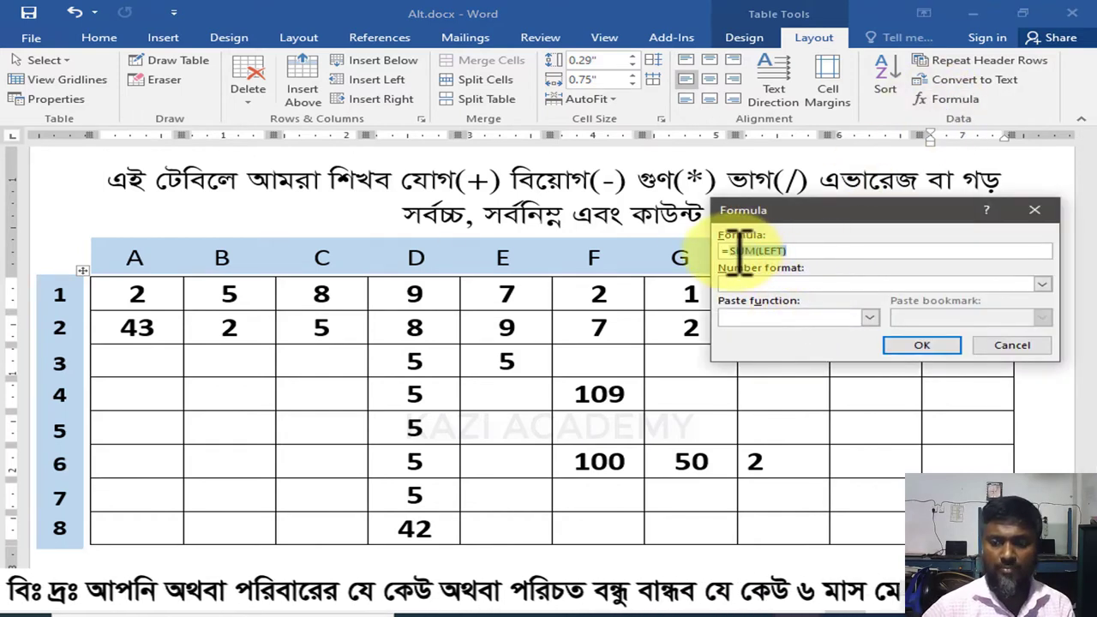
left_click(868, 317)
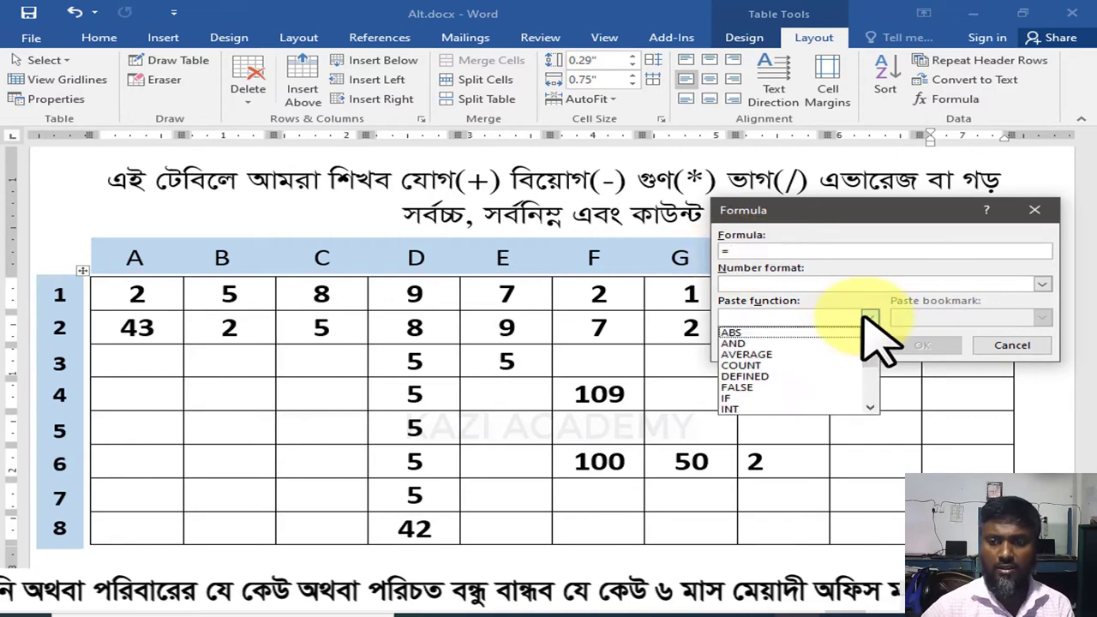
scroll(1042, 459, "down", 2)
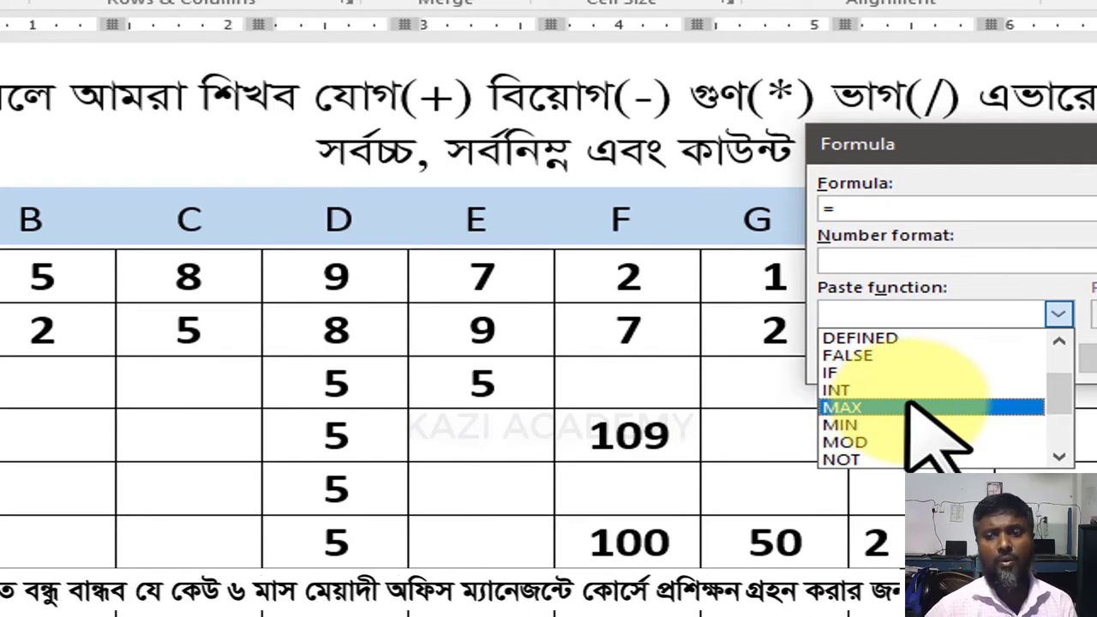
left_click(854, 408)
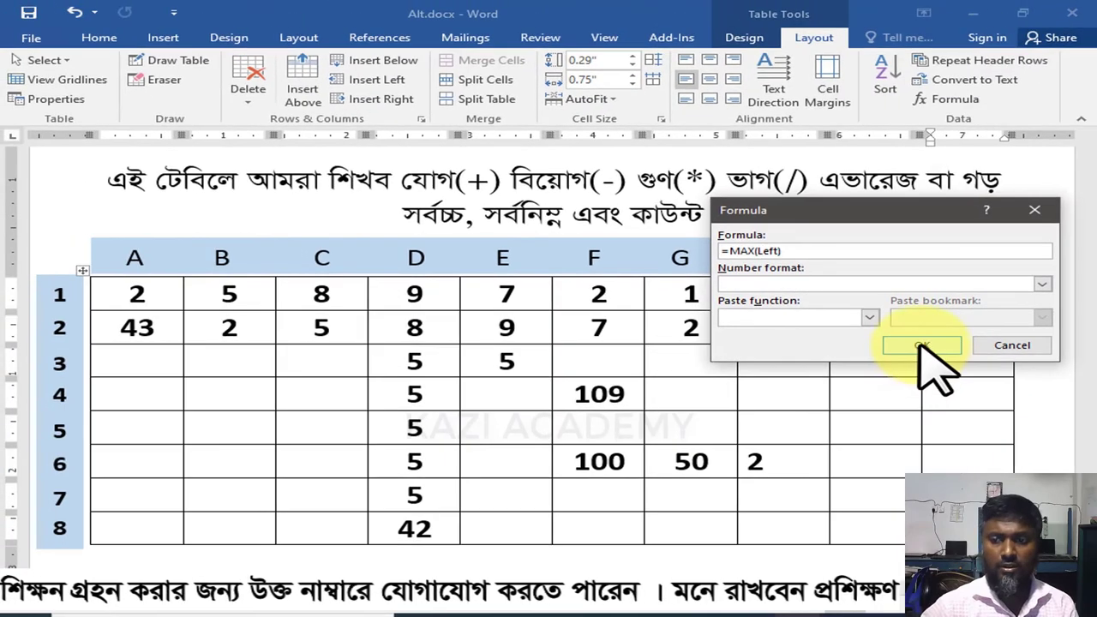
left_click(896, 346)
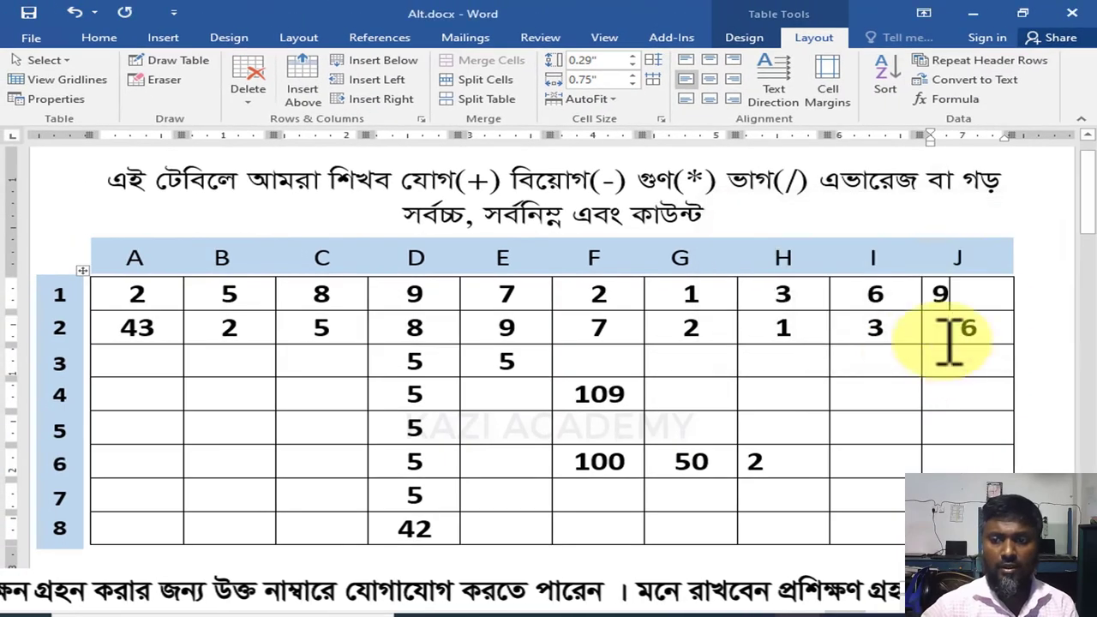
left_click(433, 295)
- Insert a =MIN(LEFT) formula in J1 so it shows 1, matching G1's value
left_click(934, 296)
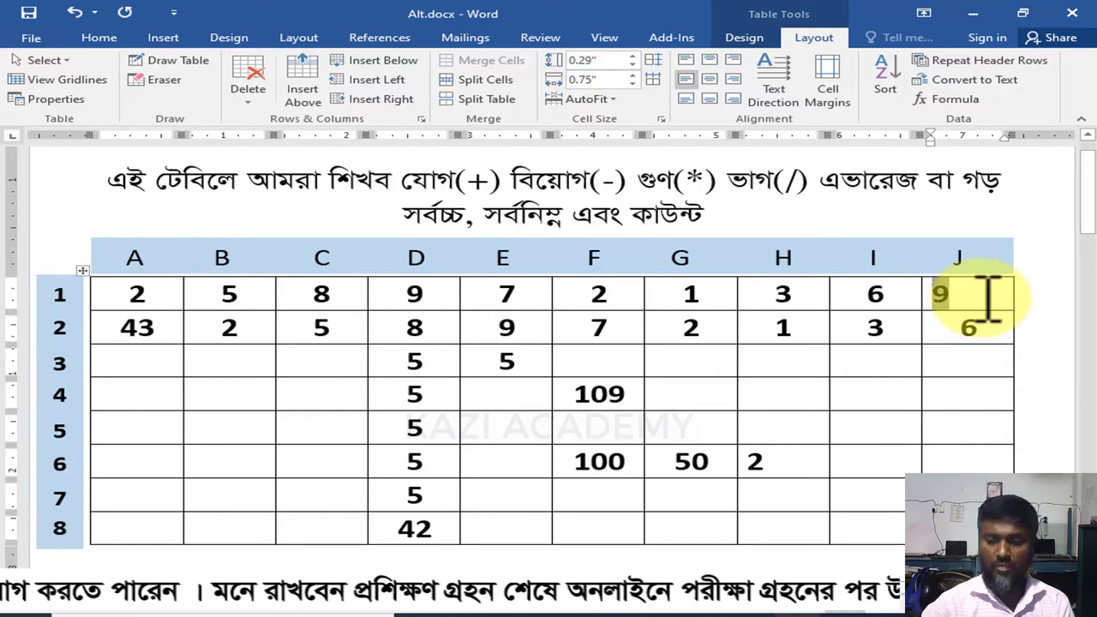
left_click(951, 99)
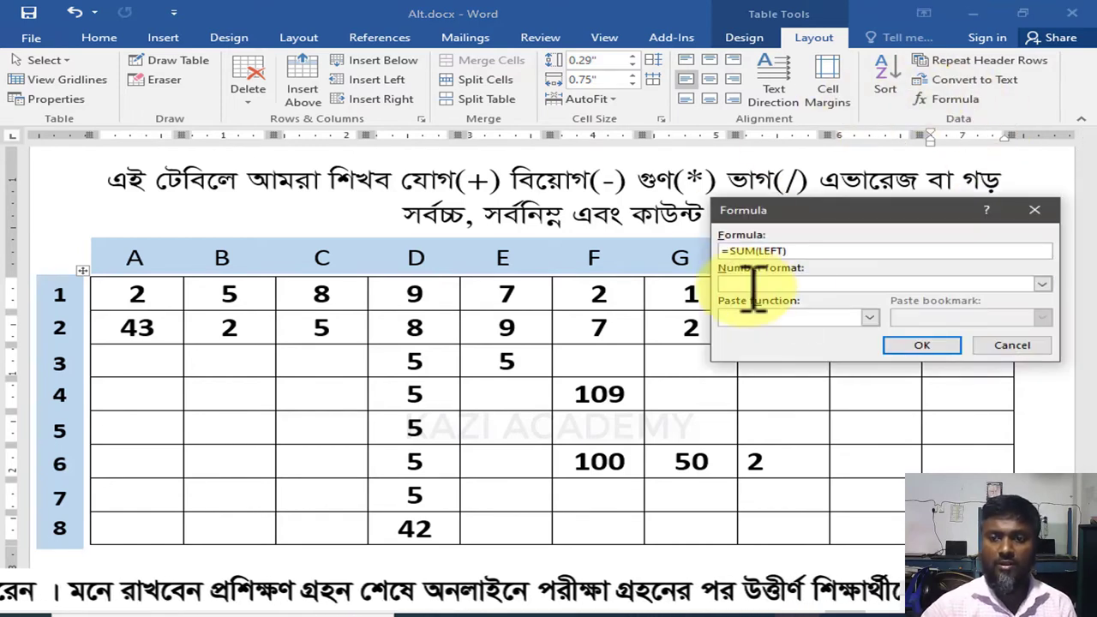
left_click_drag(820, 249, 739, 251)
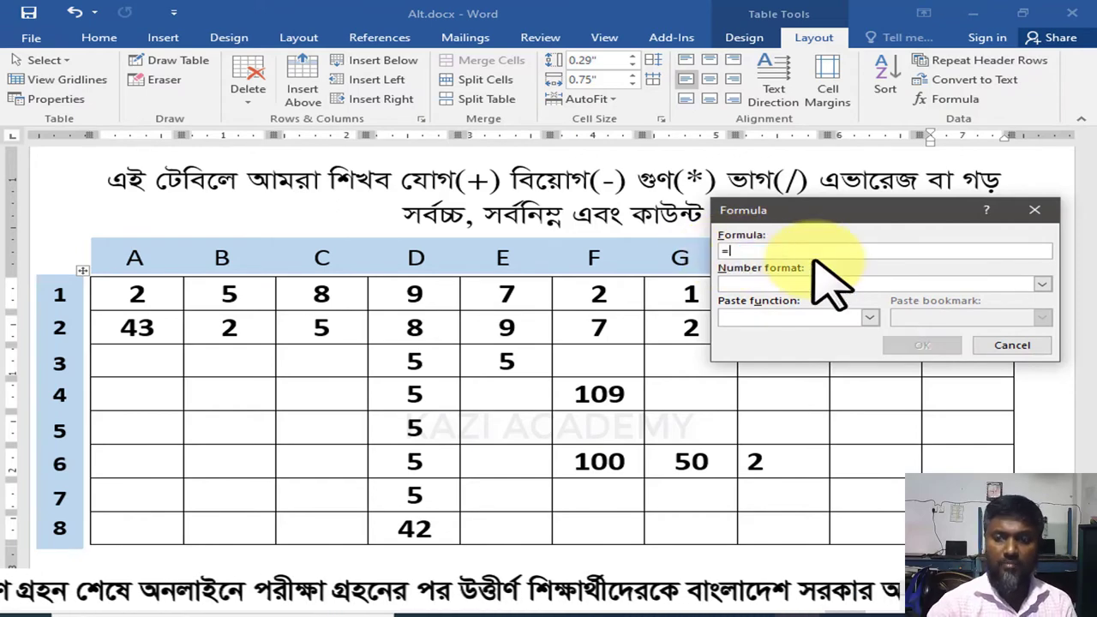
type("MIN(Left")
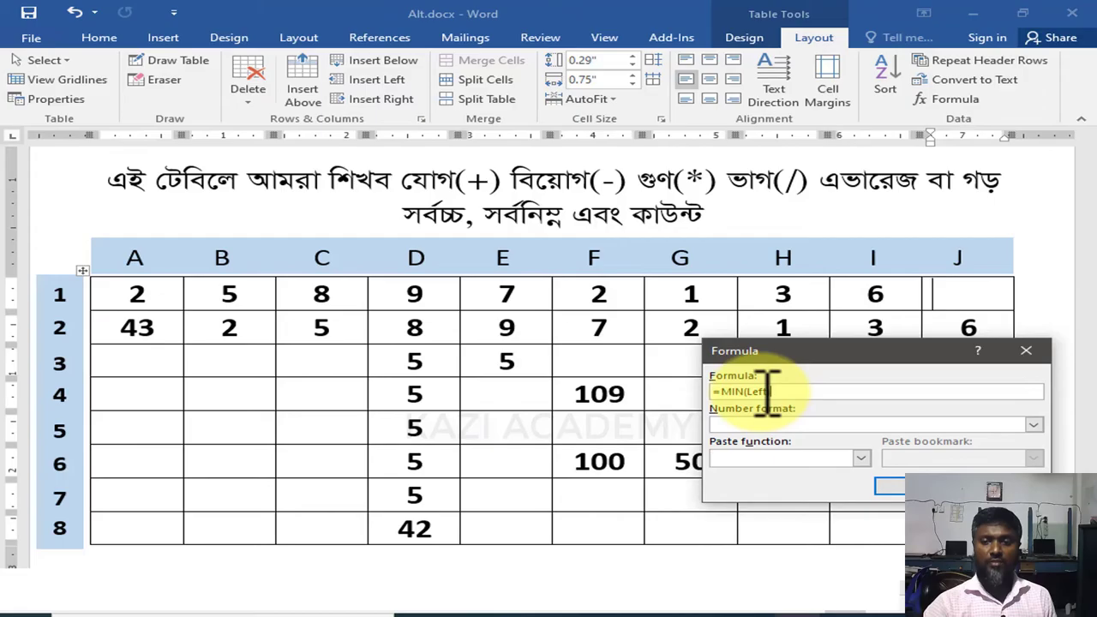
key("Return")
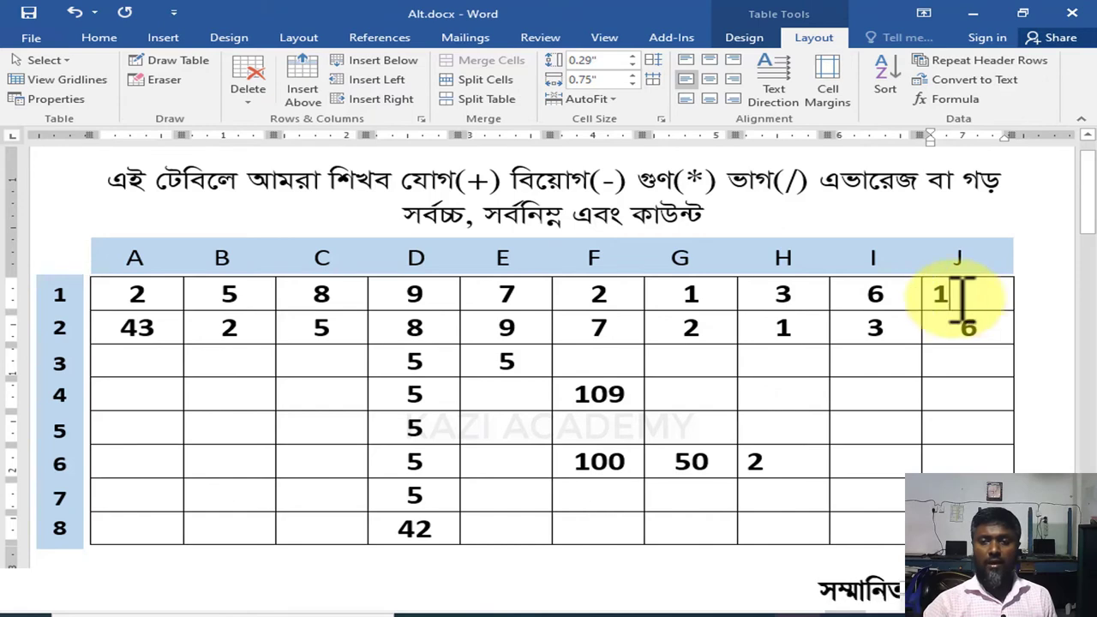
double_click(691, 294)
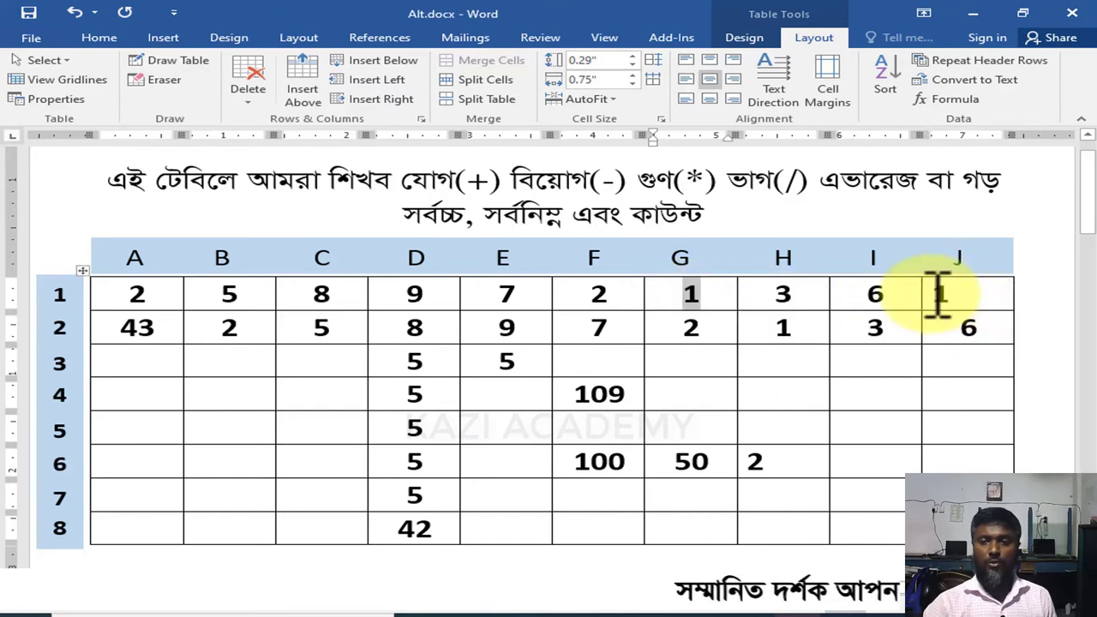
- Replace J1's minimum with a =COUNT(LEFT) formula, which shows 9 numbers
double_click(943, 294)
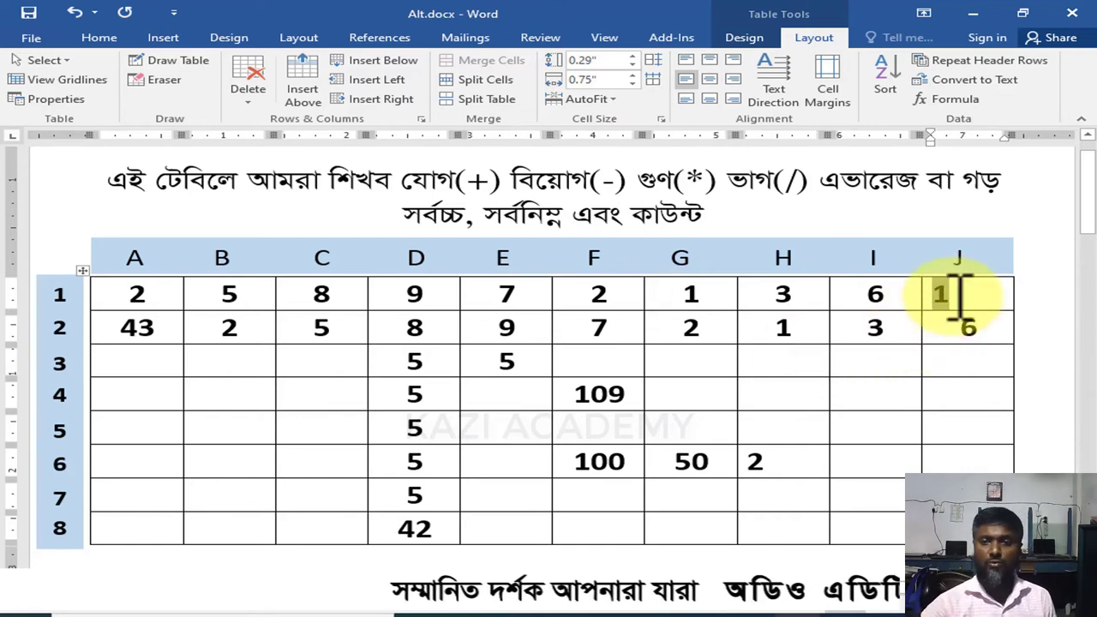
key("Delete")
left_click(950, 101)
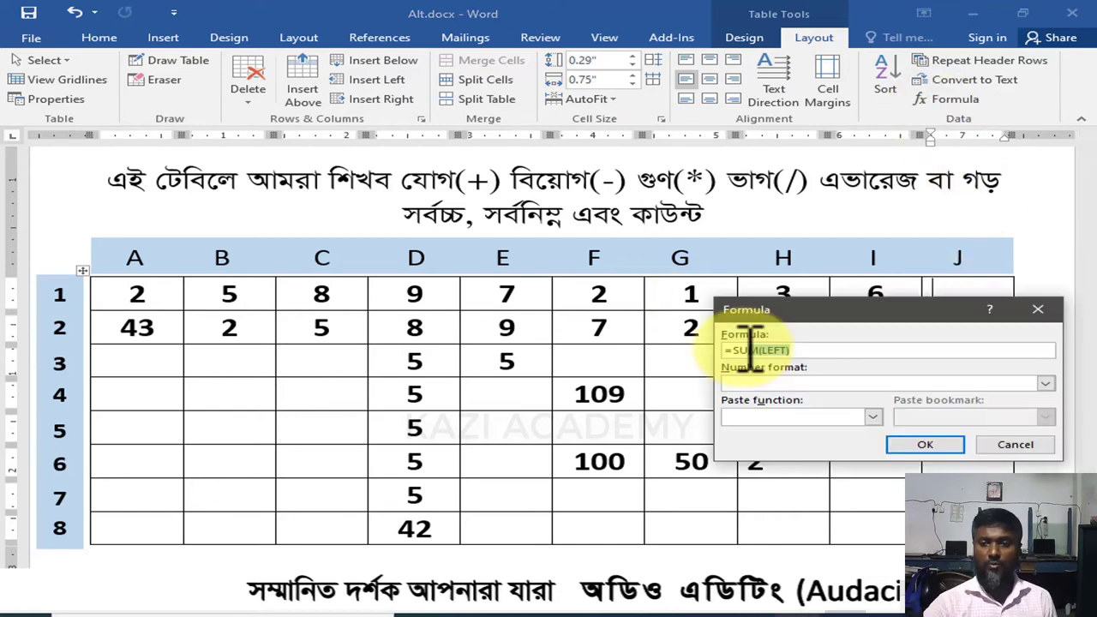
key("BackSpace")
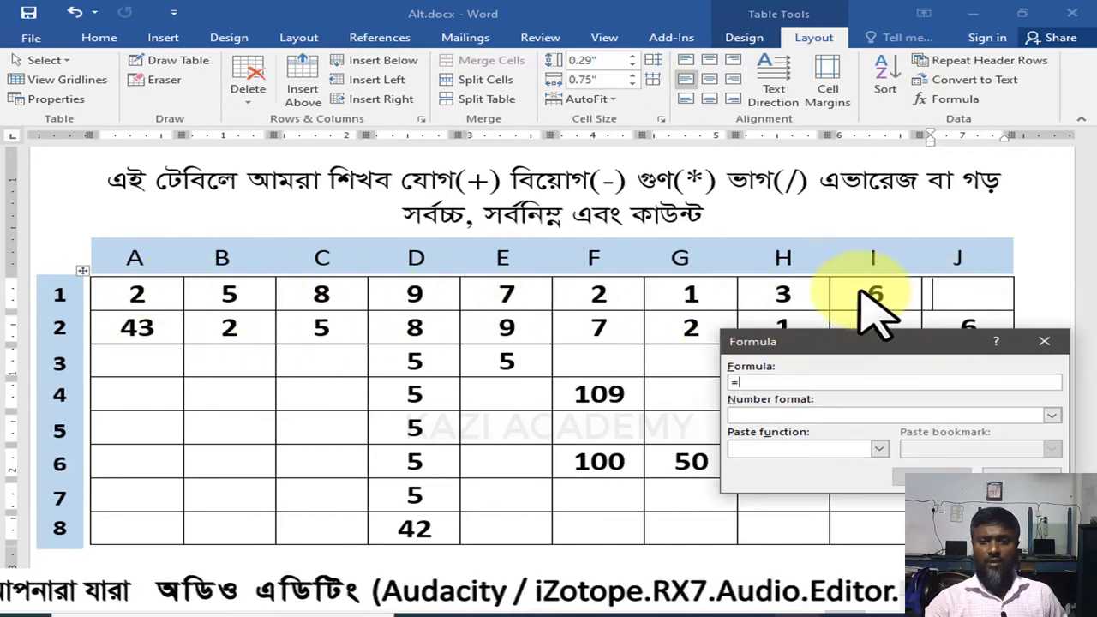
left_click_drag(900, 345, 891, 328)
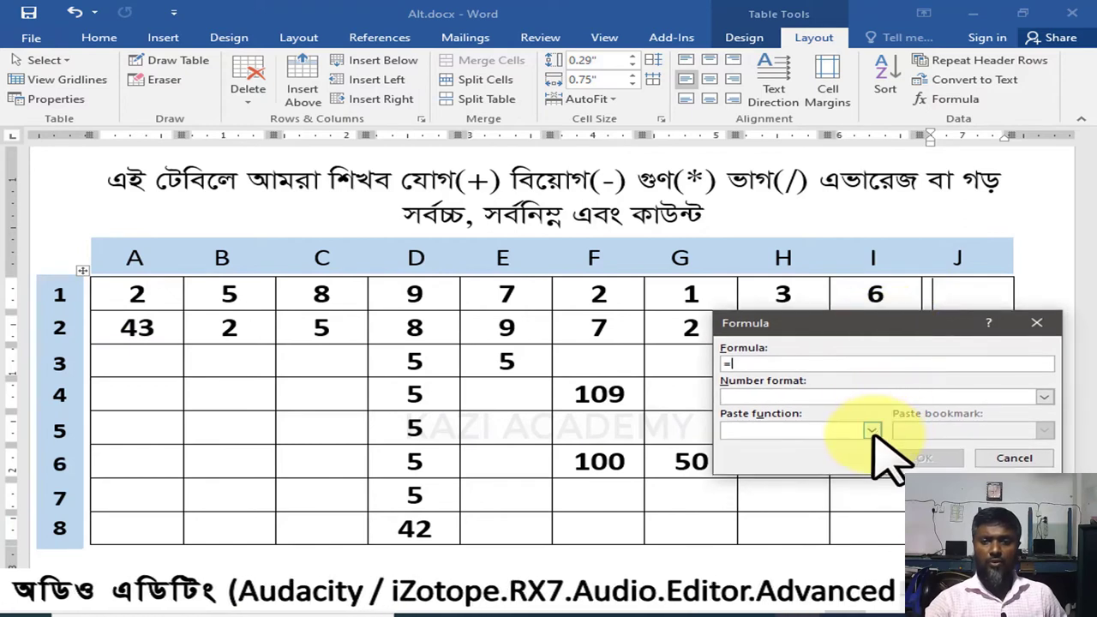
left_click(871, 430)
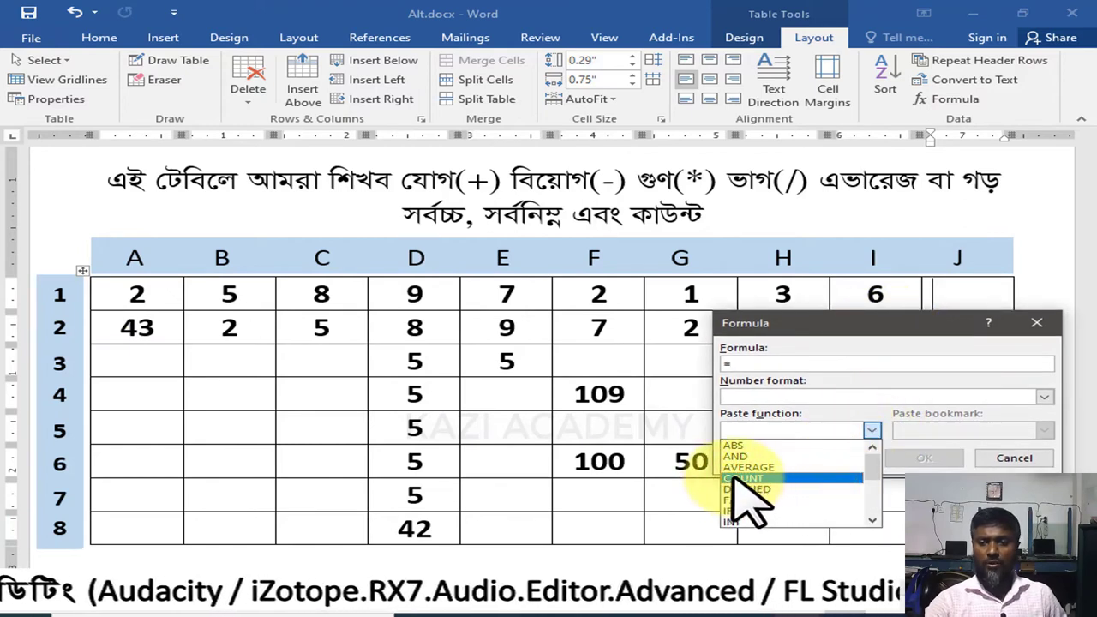
left_click(761, 478)
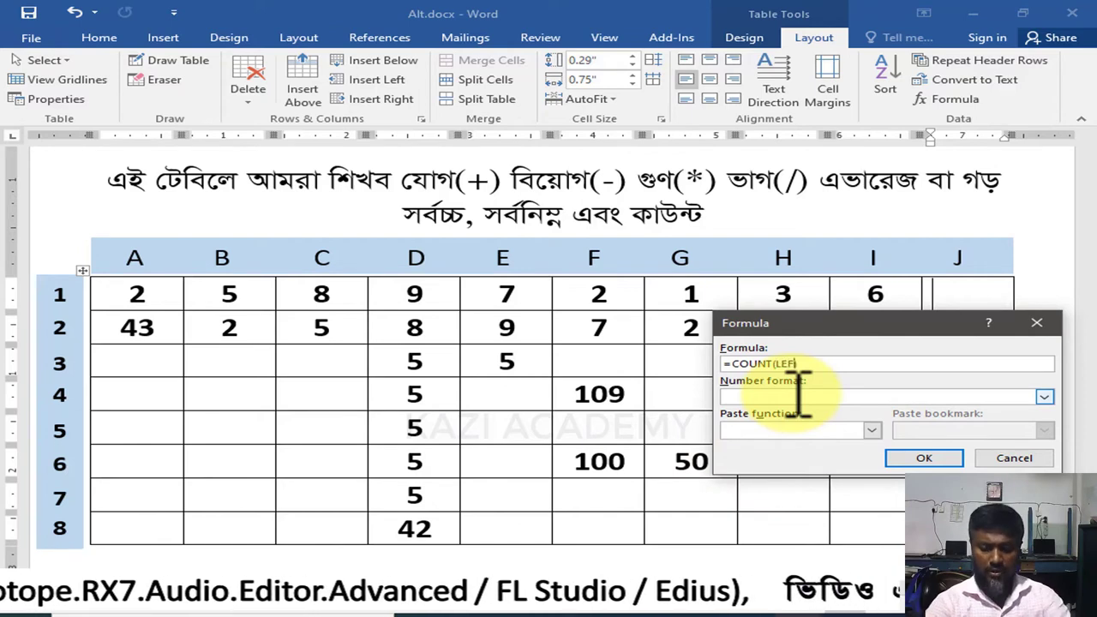
left_click(934, 459)
left_click(144, 294)
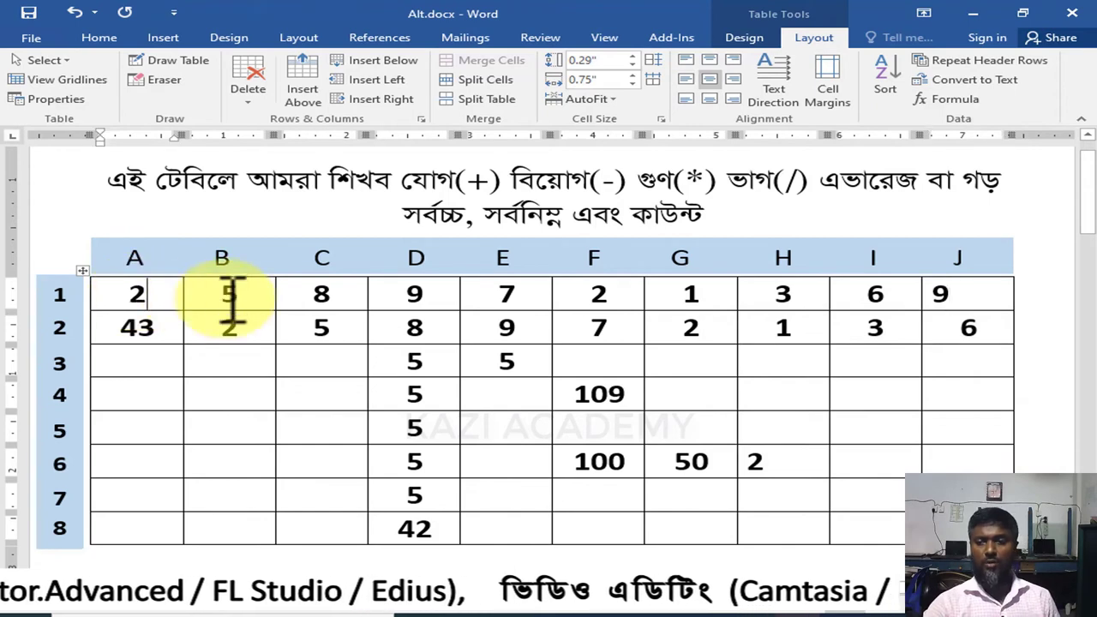
left_click(525, 296)
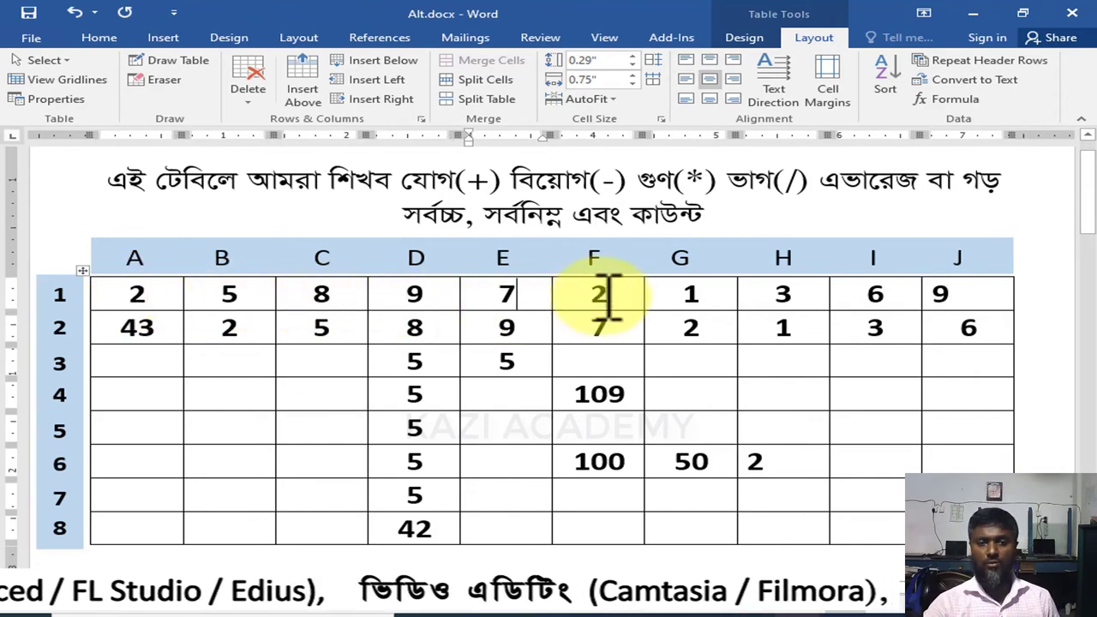
mouse_move(895, 296)
left_mouse_down()
mouse_move(321, 318)
mouse_move(175, 308)
left_mouse_up()
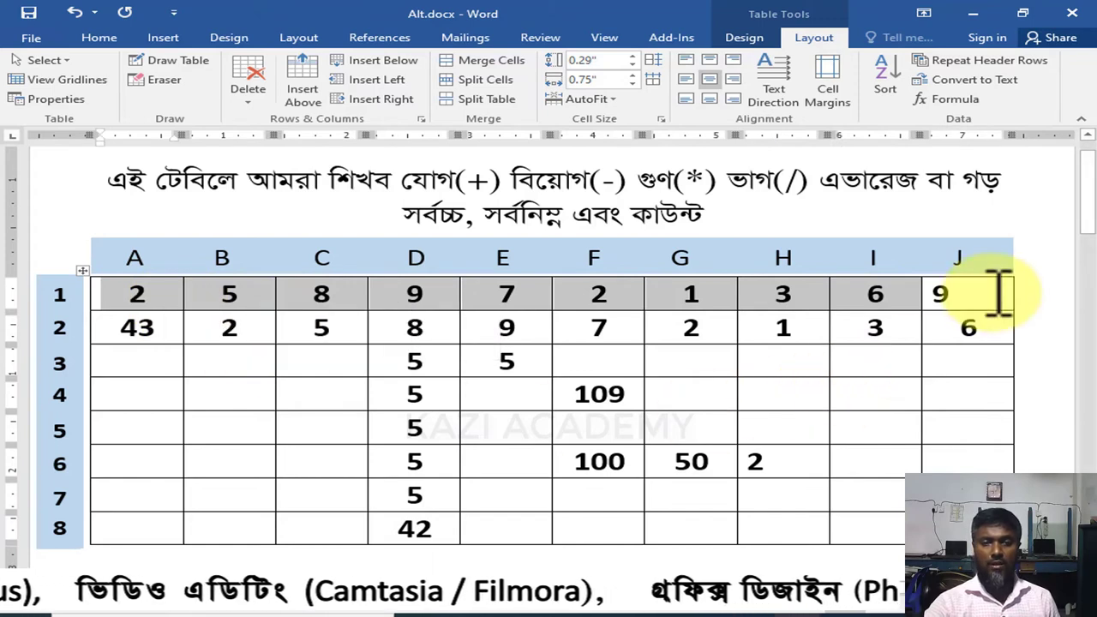
left_click_drag(969, 291, 951, 295)
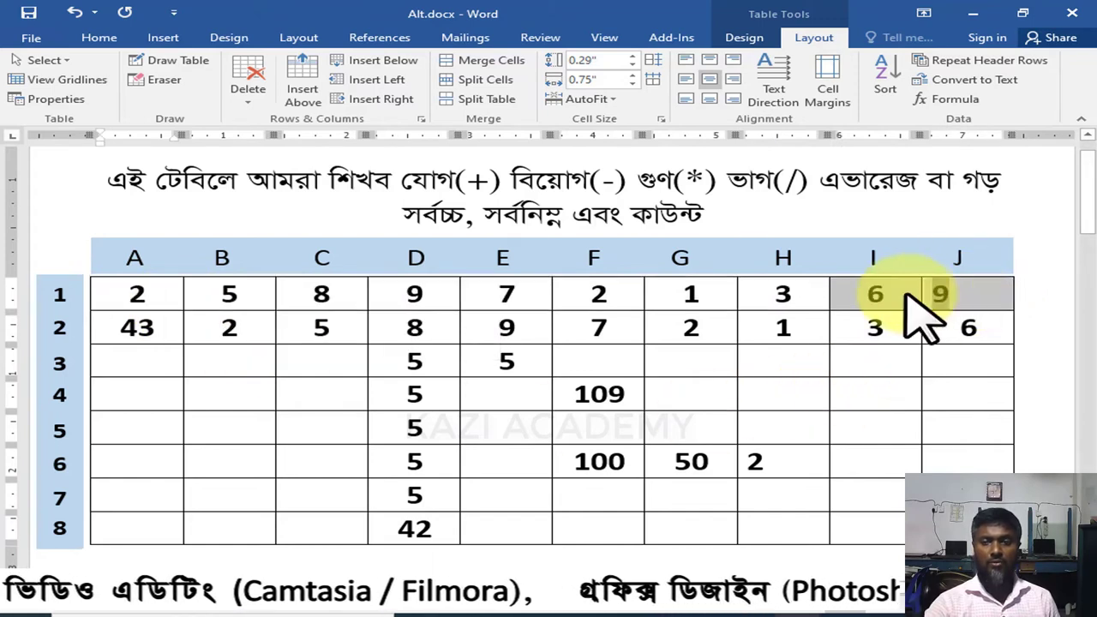
left_click(973, 300)
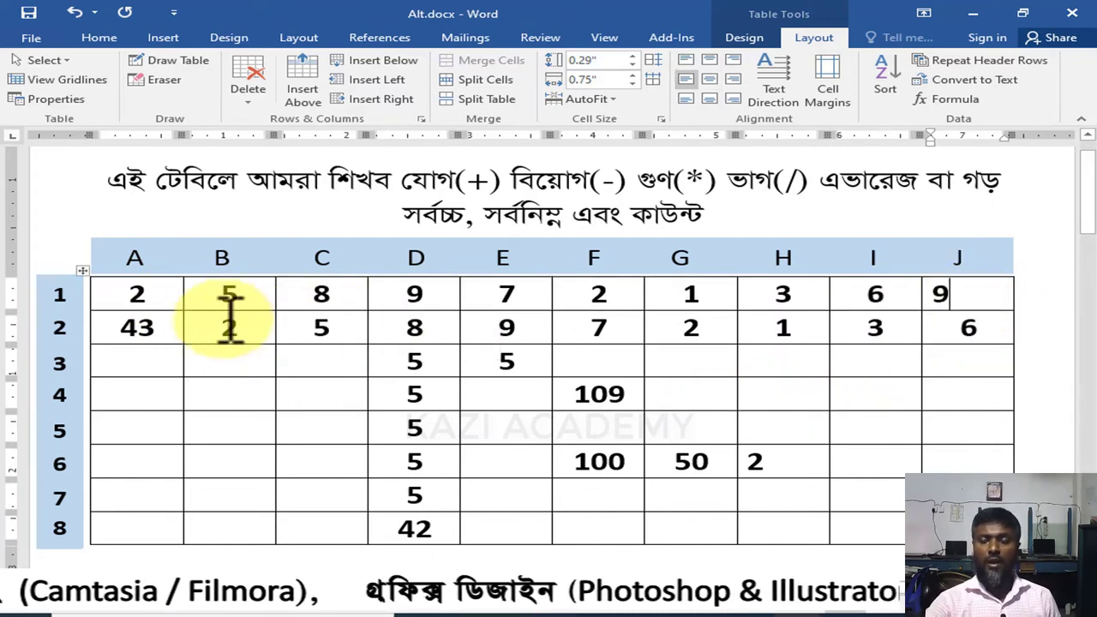
mouse_move(137, 296)
left_mouse_down()
mouse_move(729, 377)
mouse_move(938, 382)
left_mouse_up()
left_click(870, 364)
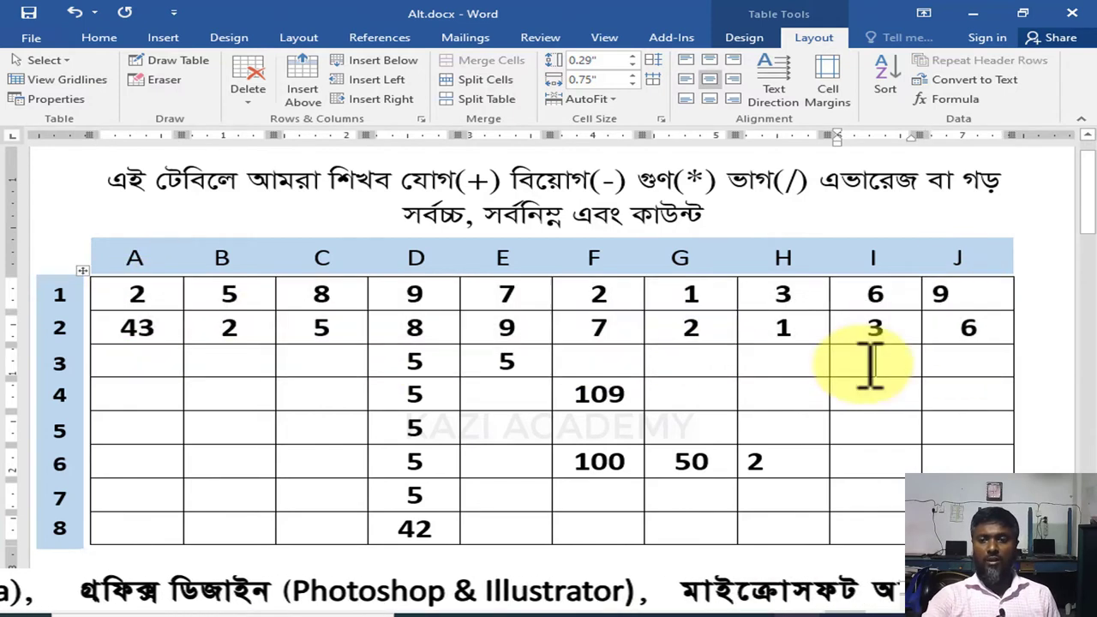
double_click(941, 294)
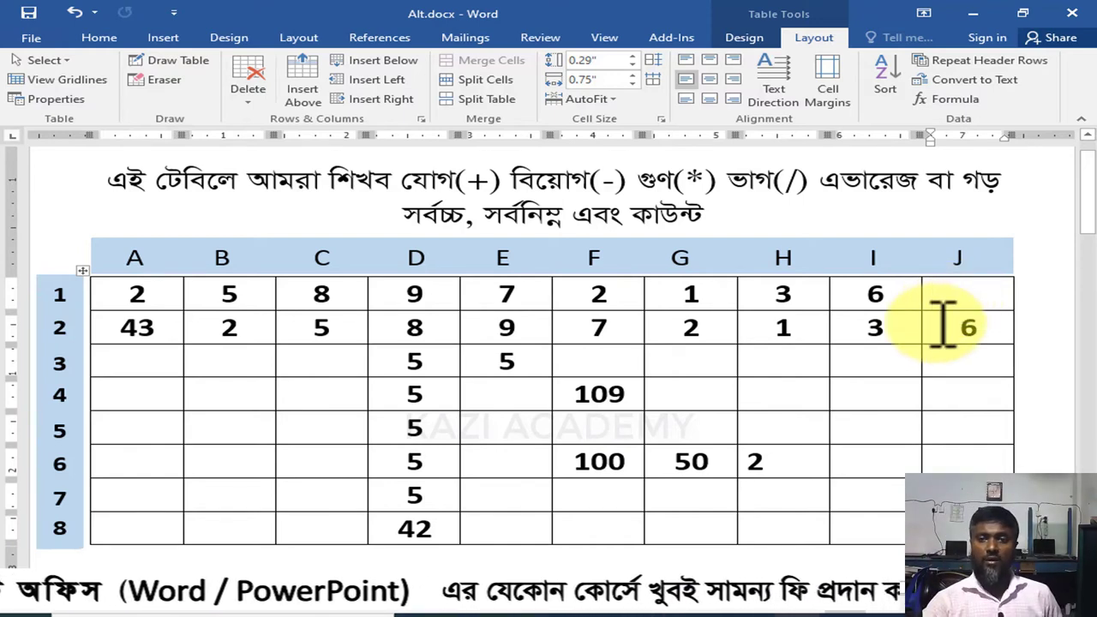
- Scroll to the next page's sales table and select Mobile's 75000 Total Price
scroll(943, 326, "down", 3)
scroll(943, 326, "down", 3)
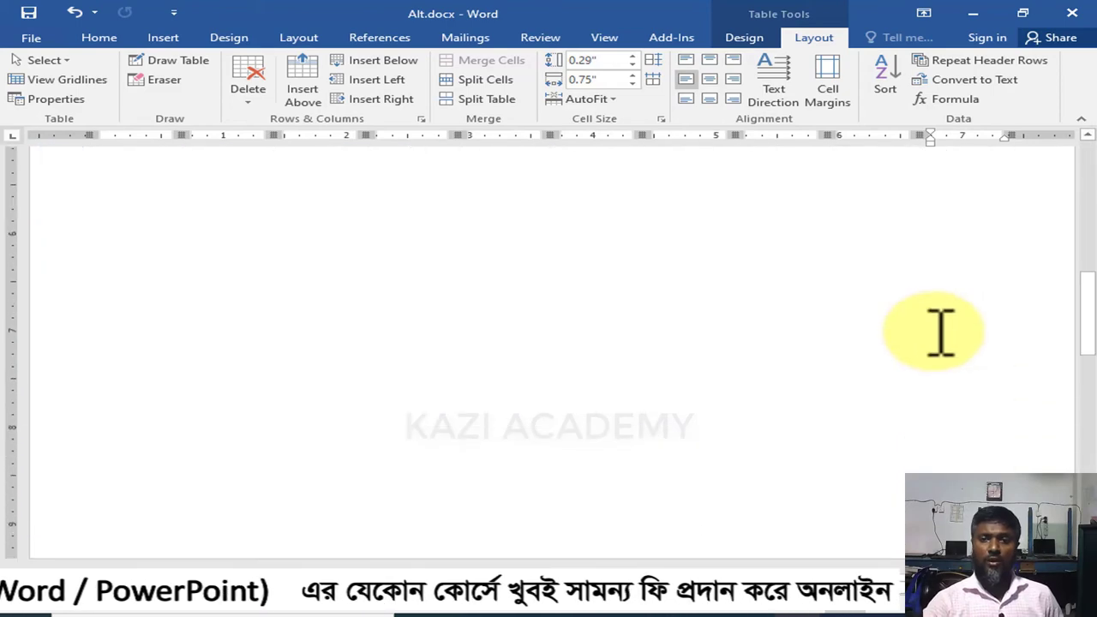
scroll(940, 333, "down", 3)
scroll(941, 332, "down", 3)
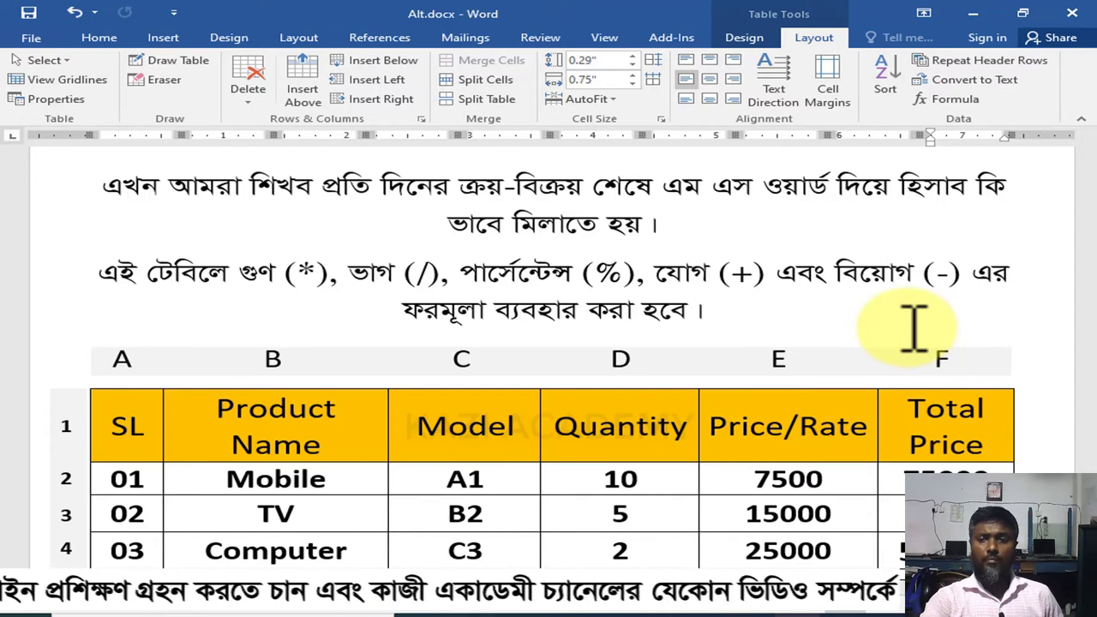
scroll(914, 328, "down", 2)
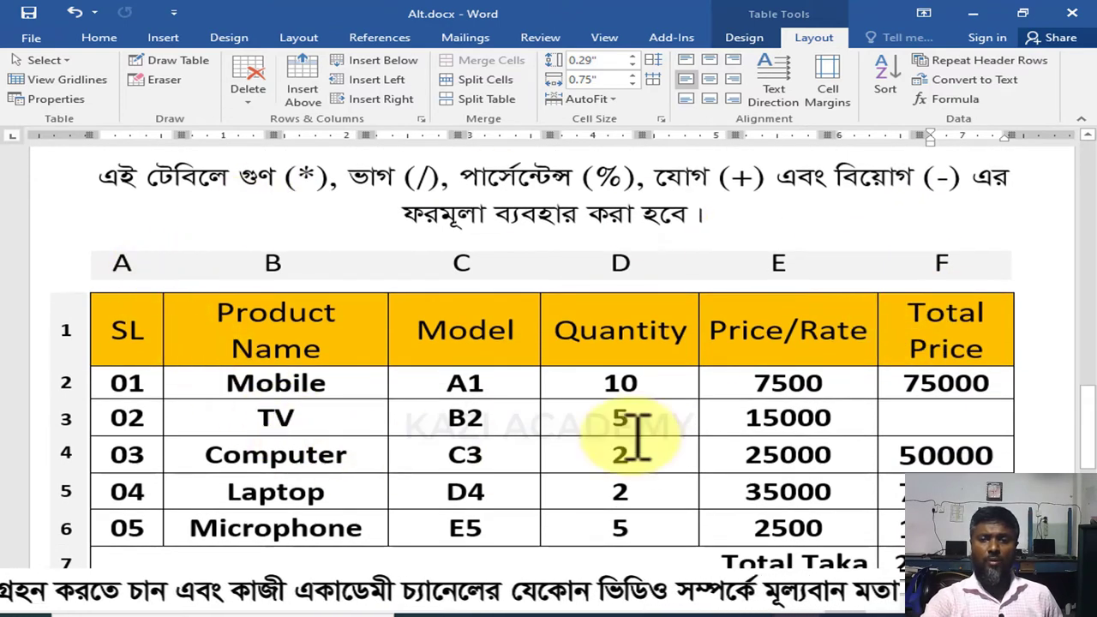
scroll(409, 331, "down", 1)
scroll(415, 338, "down", 1)
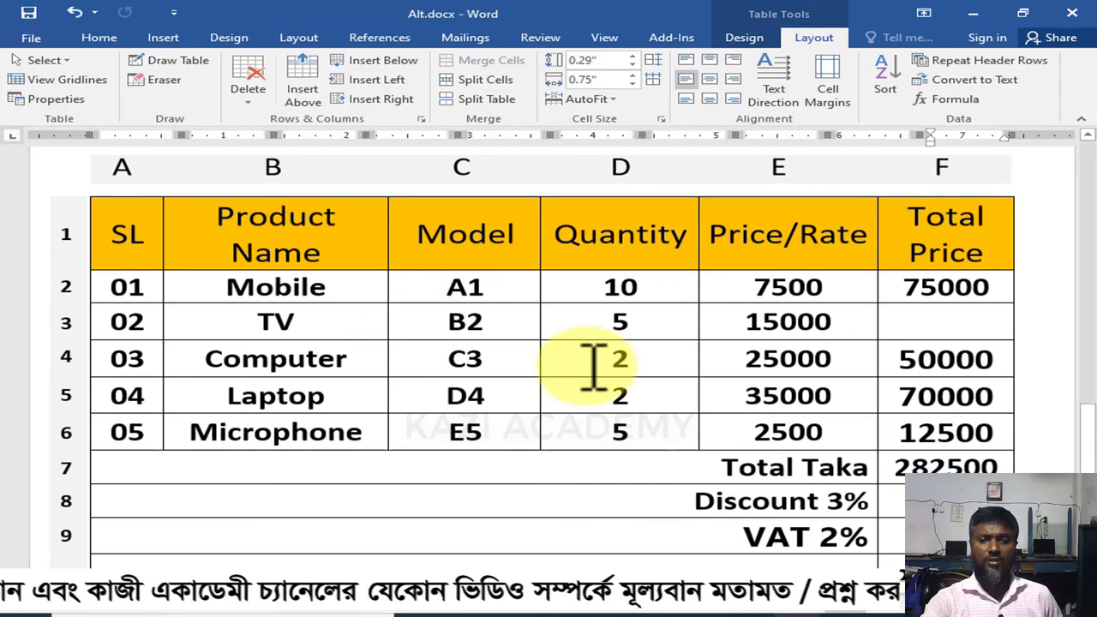
double_click(968, 289)
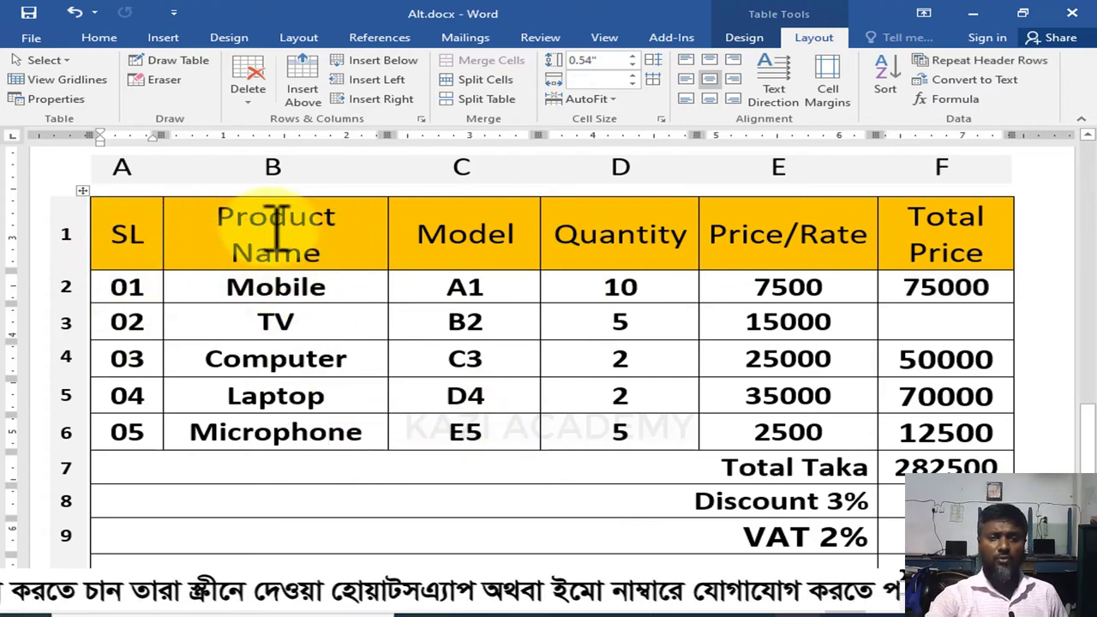
- Inspect the Model, Quantity and Price/Rate headers and the Total Taka, VAT and Net Amount rows
left_click(490, 235)
left_click(639, 233)
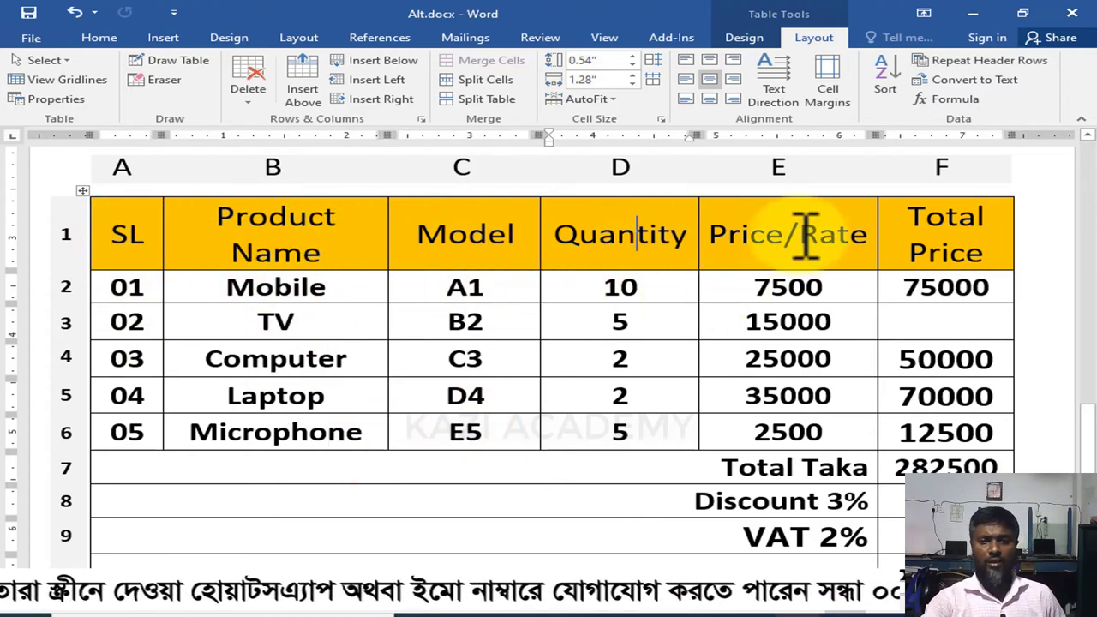
left_click(802, 236)
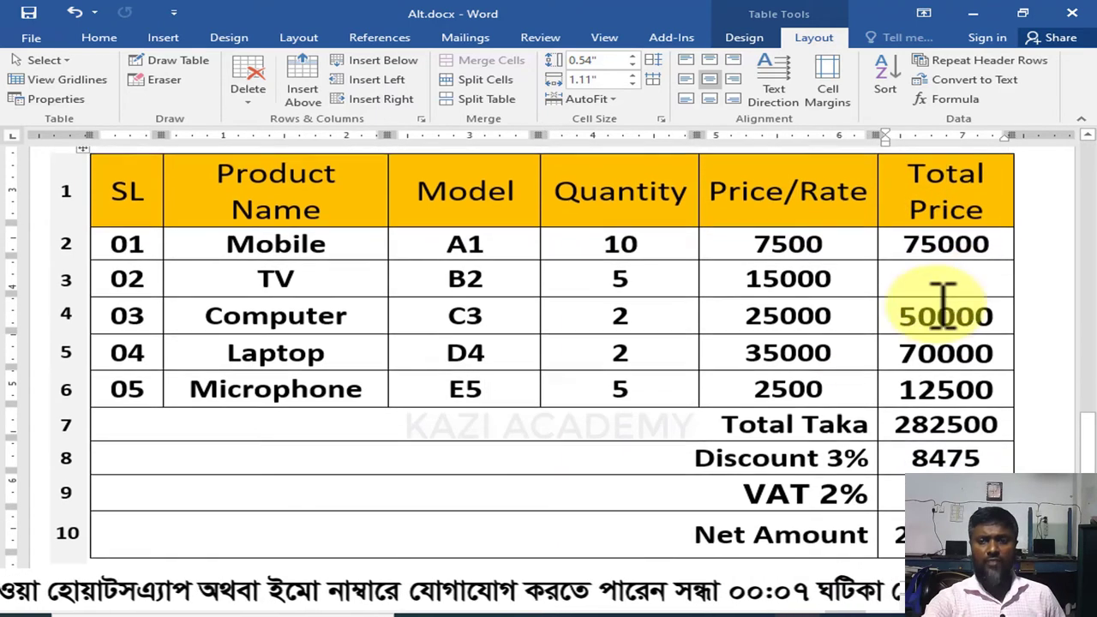
scroll(943, 306, "down", 1)
left_click(798, 420)
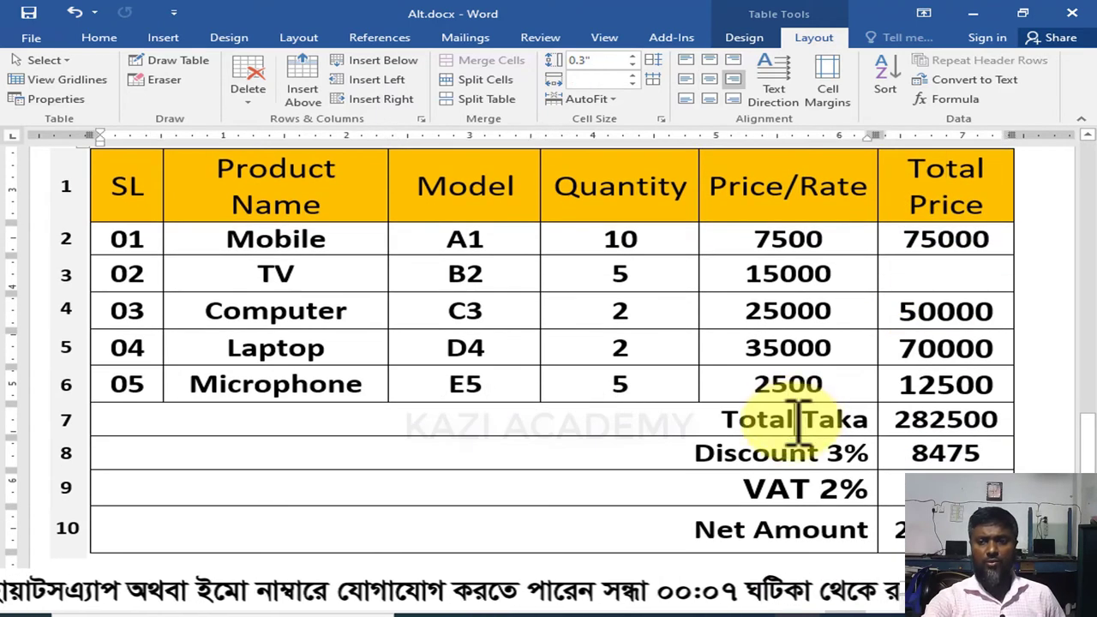
left_click(791, 488)
left_click(806, 533)
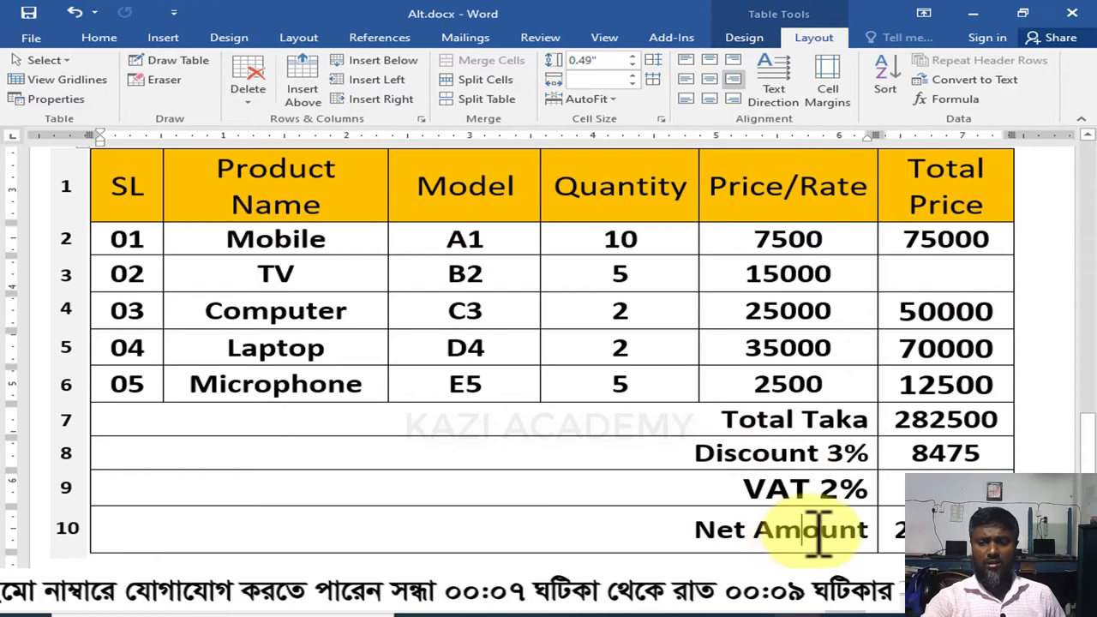
scroll(862, 269, "up", 1)
scroll(864, 269, "down", 2)
scroll(865, 269, "up", 1)
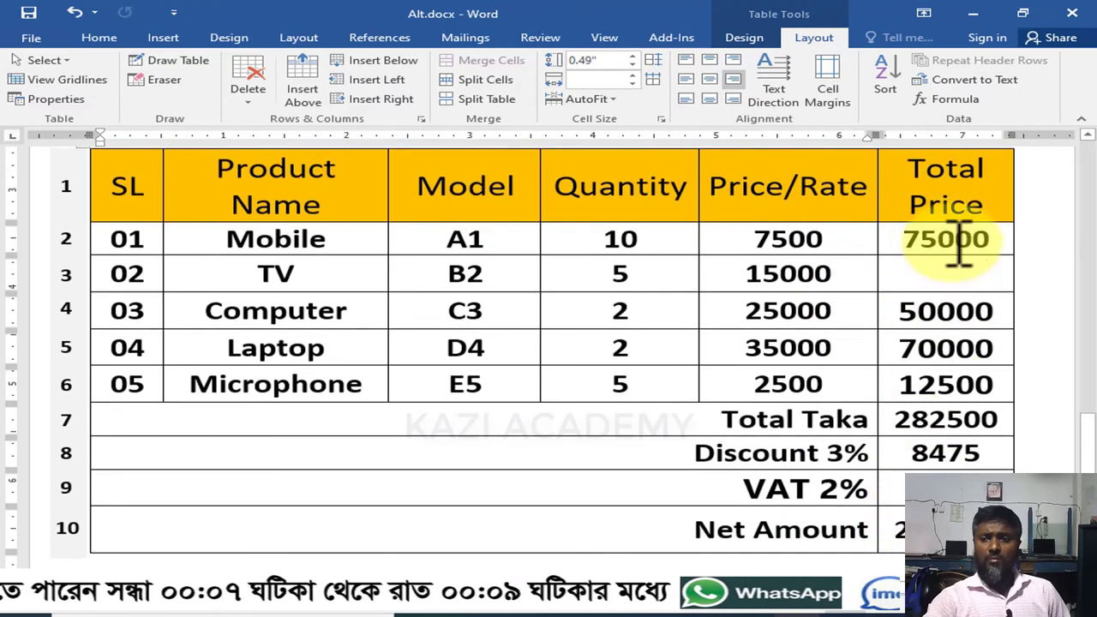
- Delete Mobile's 75000 Total Price and the Total Taka, Discount 3%, VAT 2% and Net Amount values
double_click(962, 240)
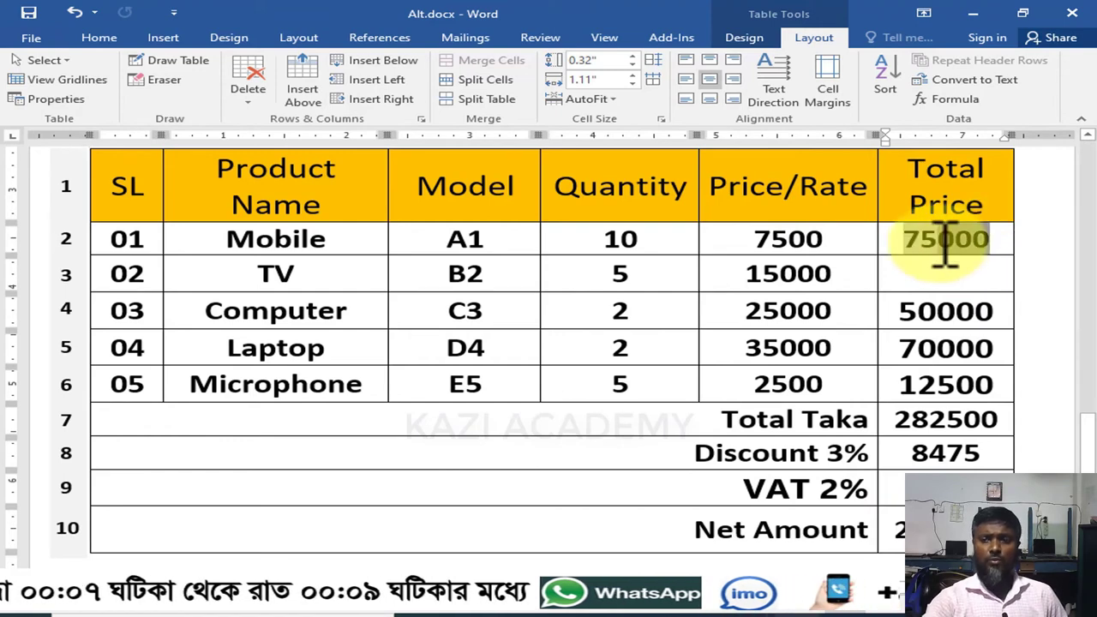
left_click_drag(999, 242, 911, 240)
key("Delete")
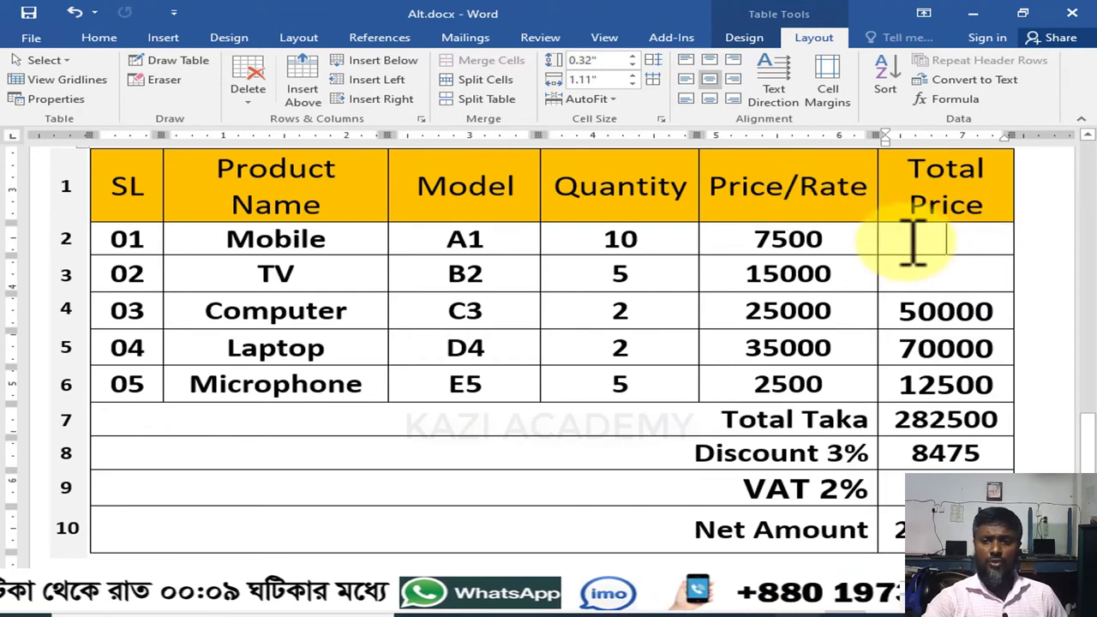
double_click(906, 416)
key("Delete")
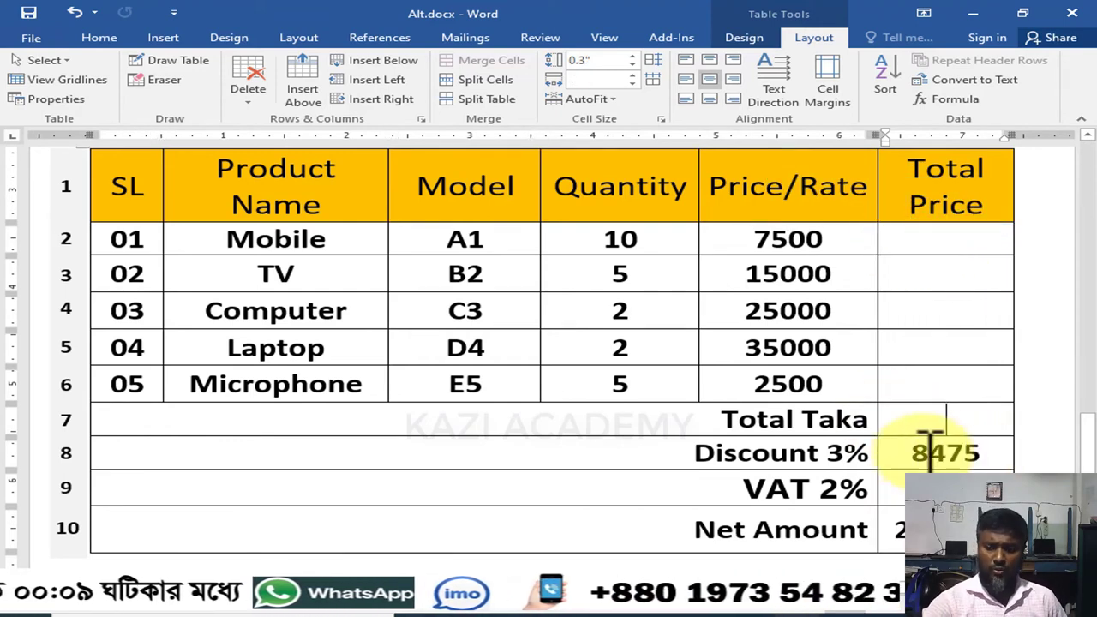
double_click(930, 446)
key("Delete")
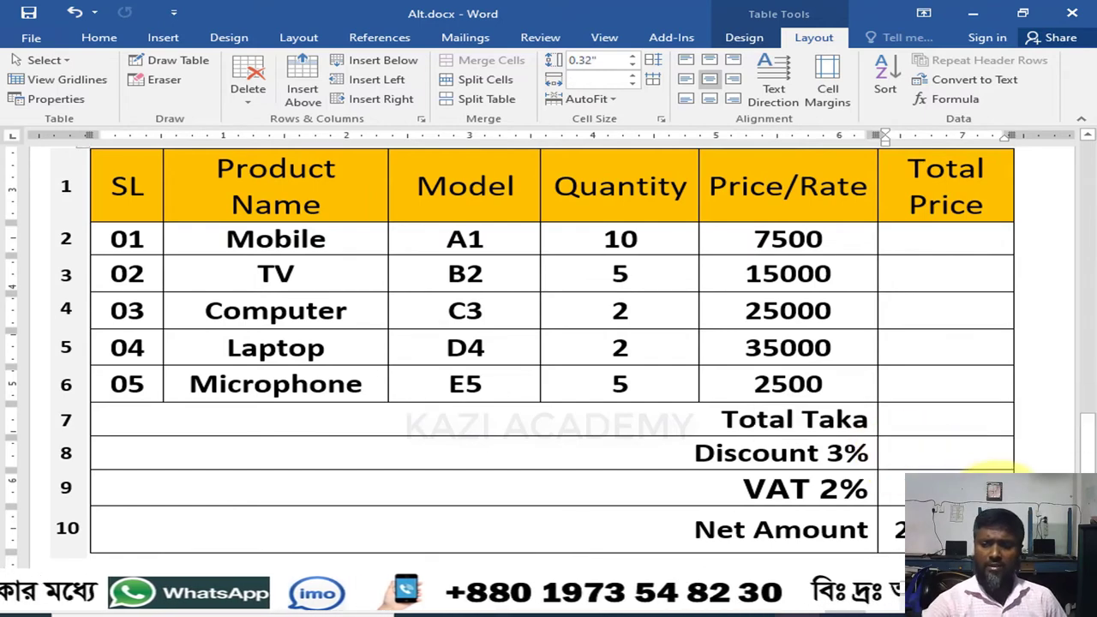
double_click(910, 490)
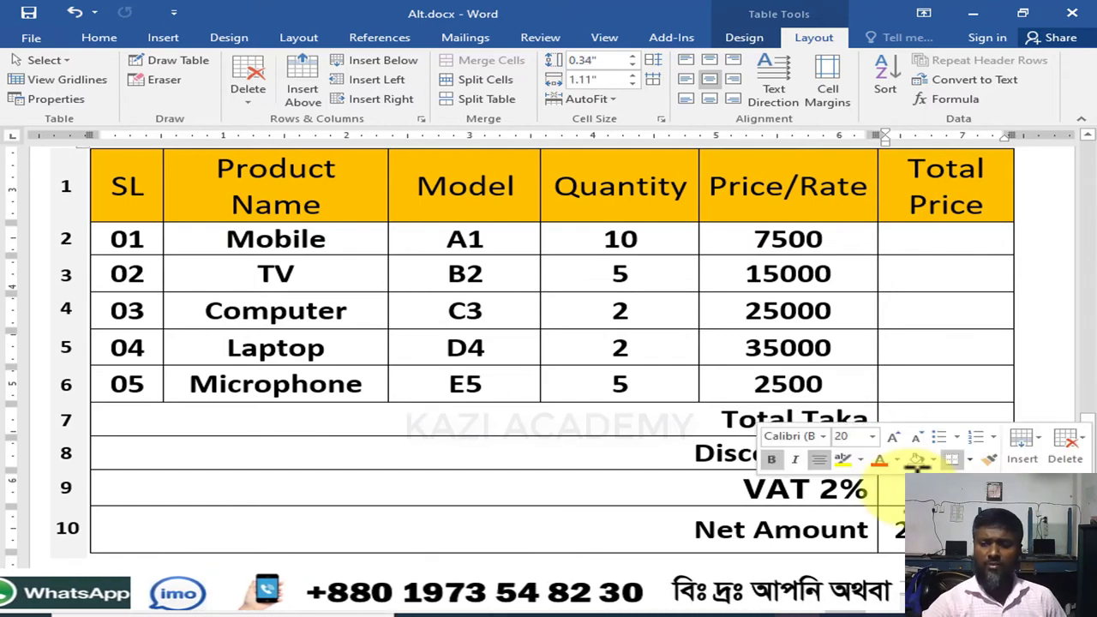
key("Delete")
- Insert a =PRODUCT(LEFT) formula in Mobile's Total Price cell, giving 75000
left_click(948, 240)
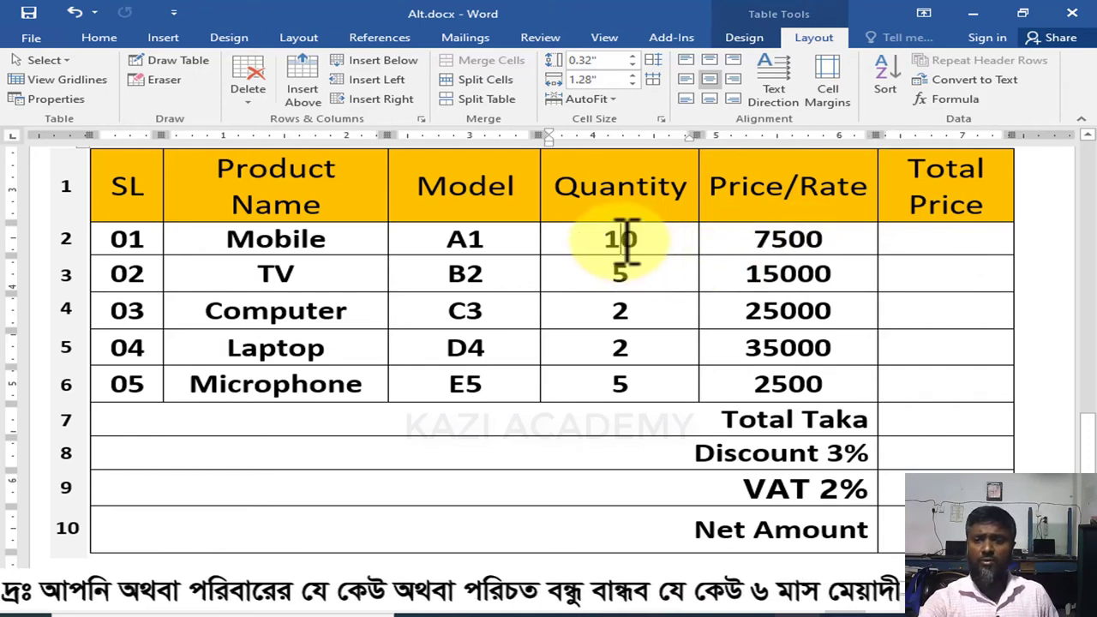
left_click(836, 244)
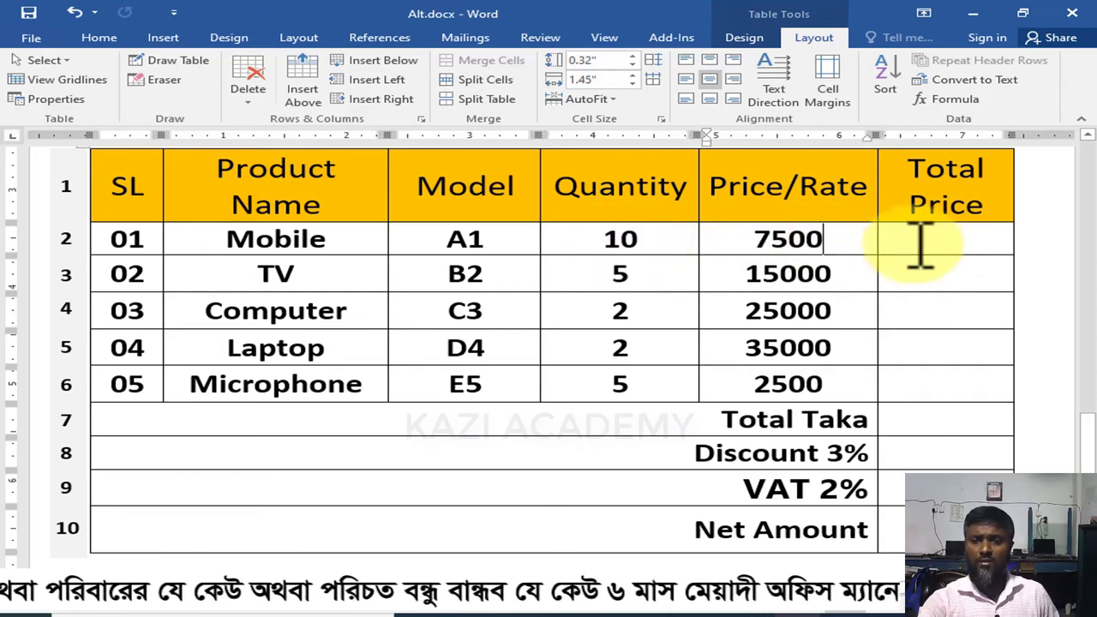
left_click(922, 241)
left_click(950, 99)
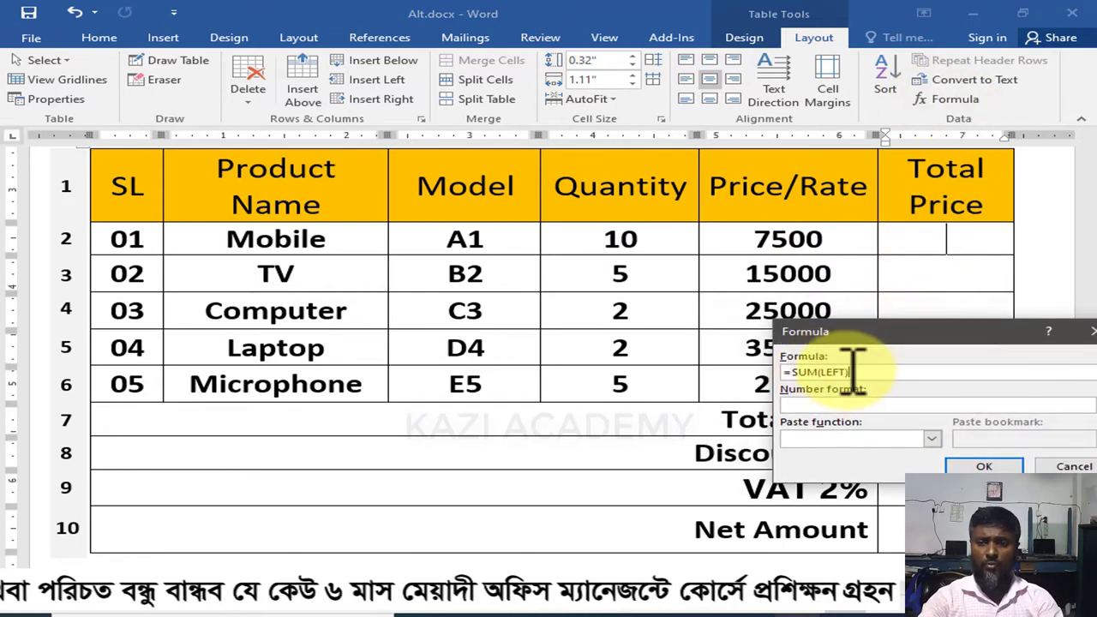
mouse_move(852, 372)
left_mouse_down()
mouse_move(784, 374)
mouse_move(911, 375)
left_mouse_up()
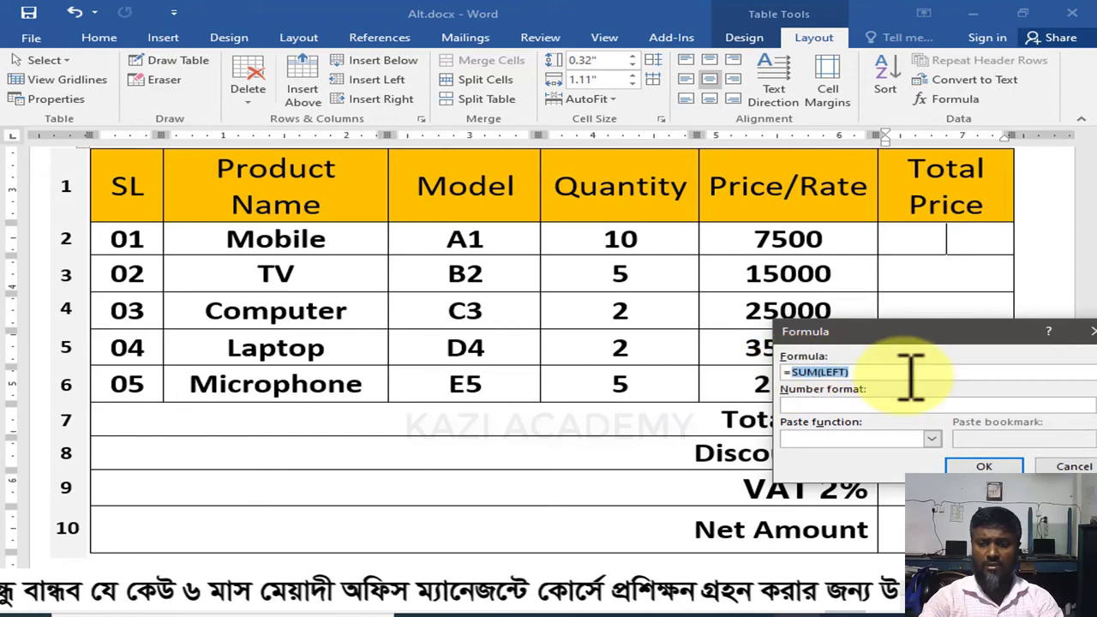
key("BackSpace")
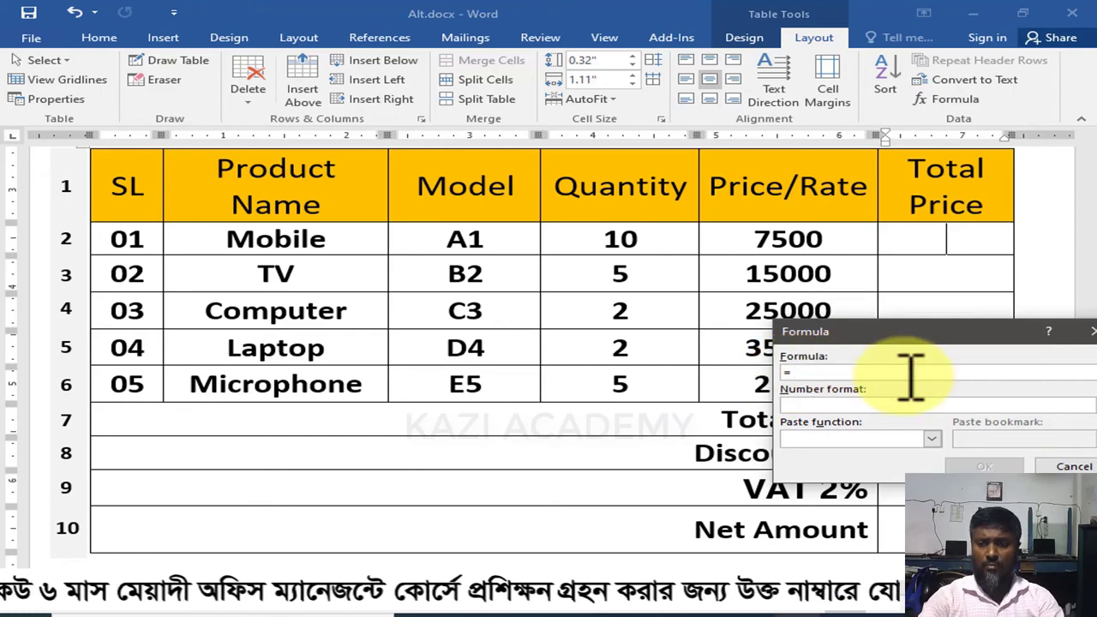
type("Product(LEFT")
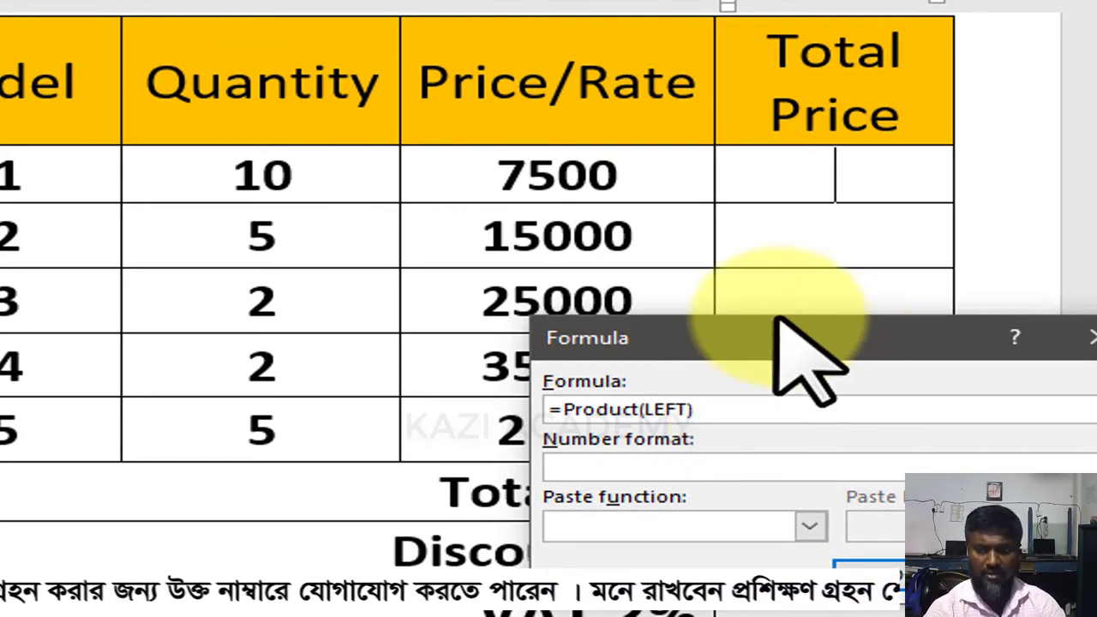
left_click(910, 447)
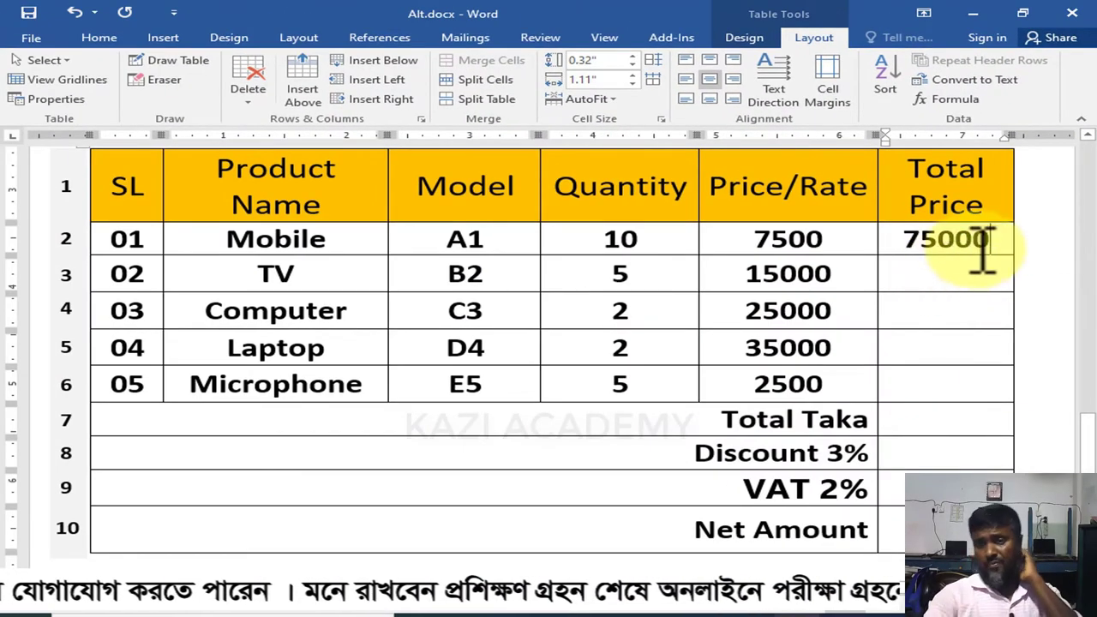
left_click_drag(995, 239, 910, 243)
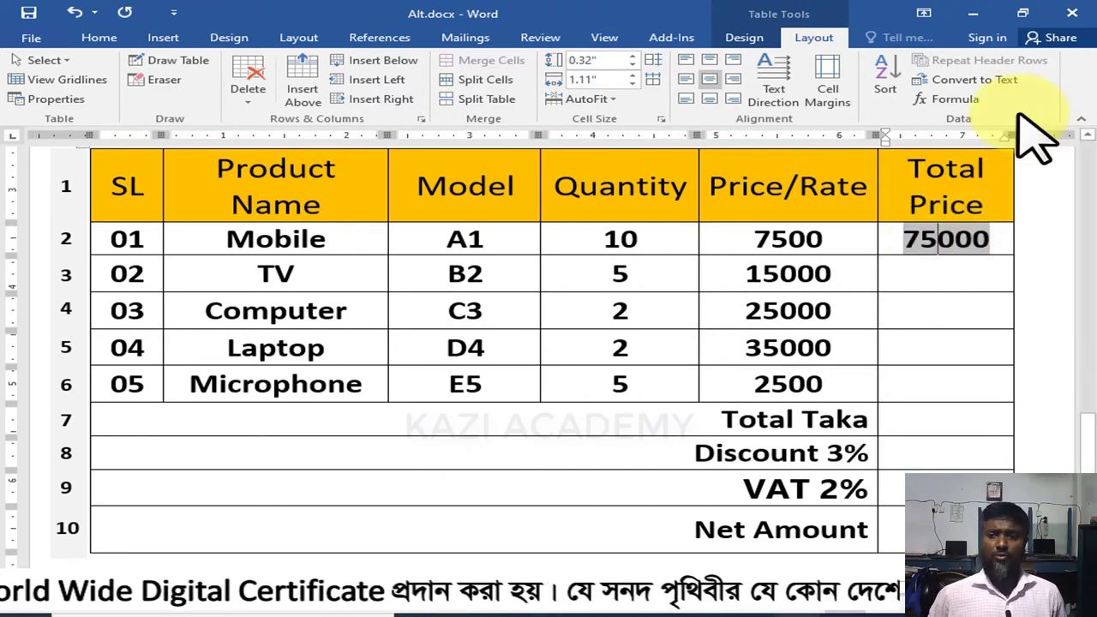
left_click(951, 99)
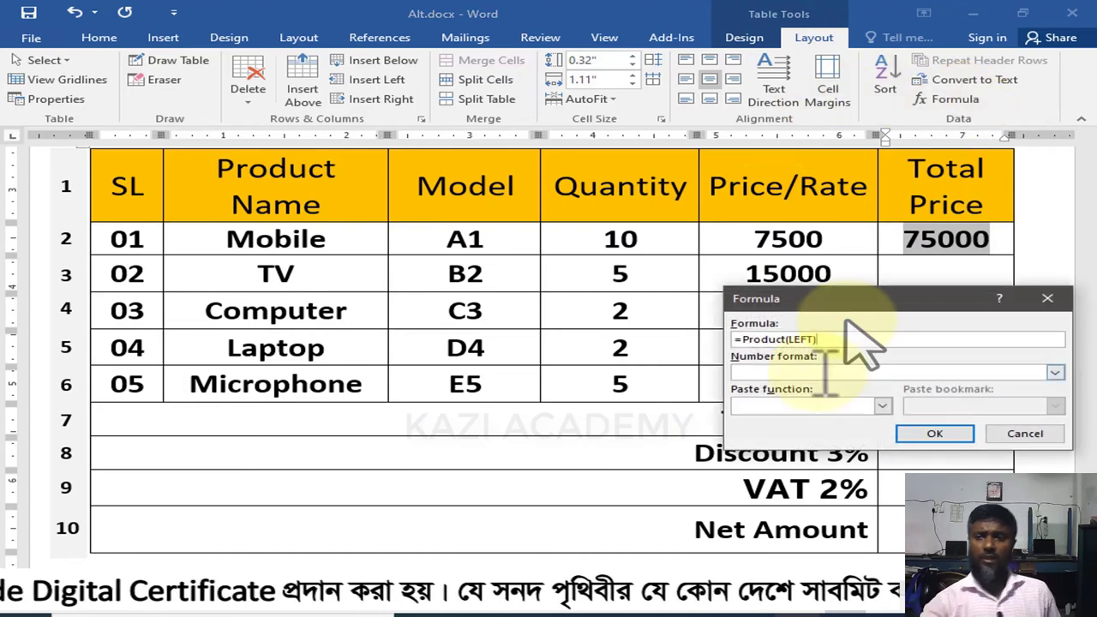
left_click(1023, 435)
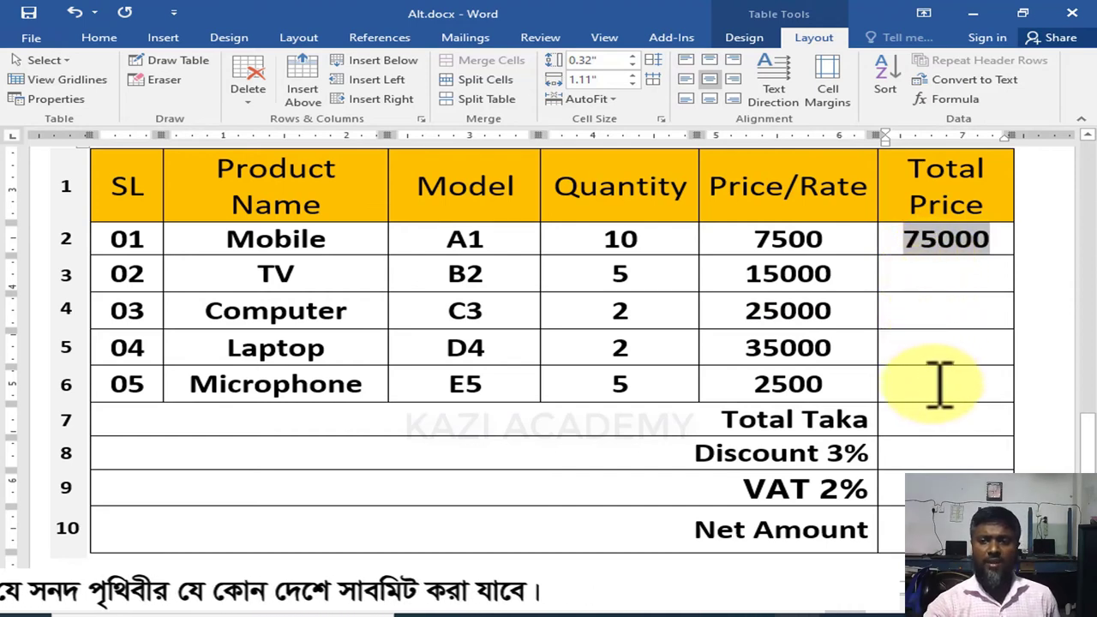
left_click(937, 255)
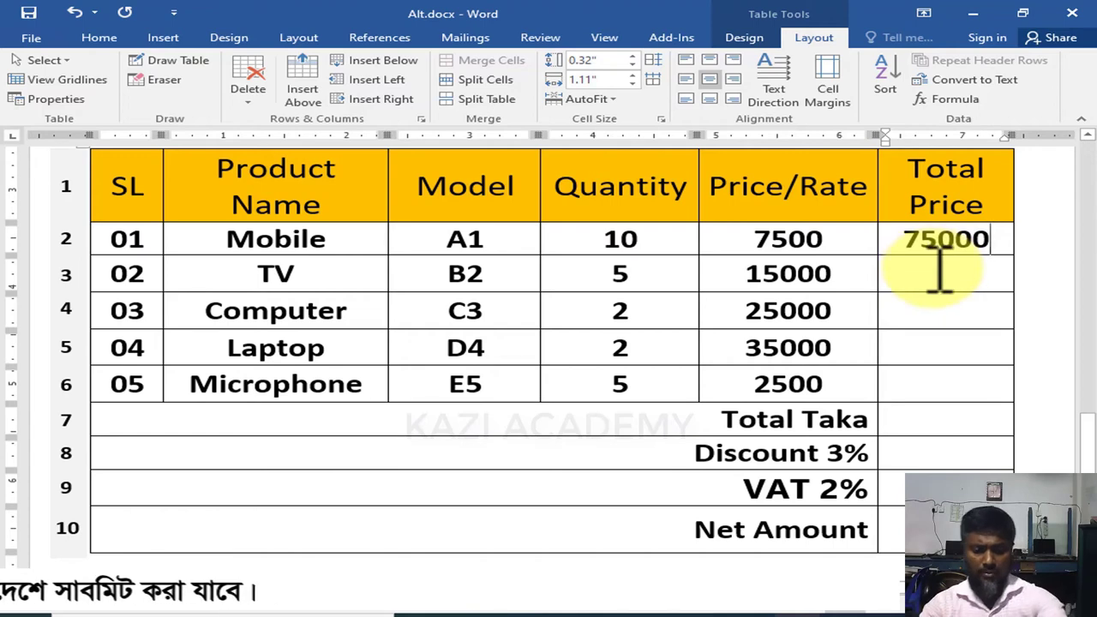
- Repeat the product formula with F4 into Total Price rows 3–6: 75000, 50000, 70000, 12500
left_click(940, 273)
key("F4")
left_click(942, 314)
key("F4")
left_click(946, 352)
key("F4")
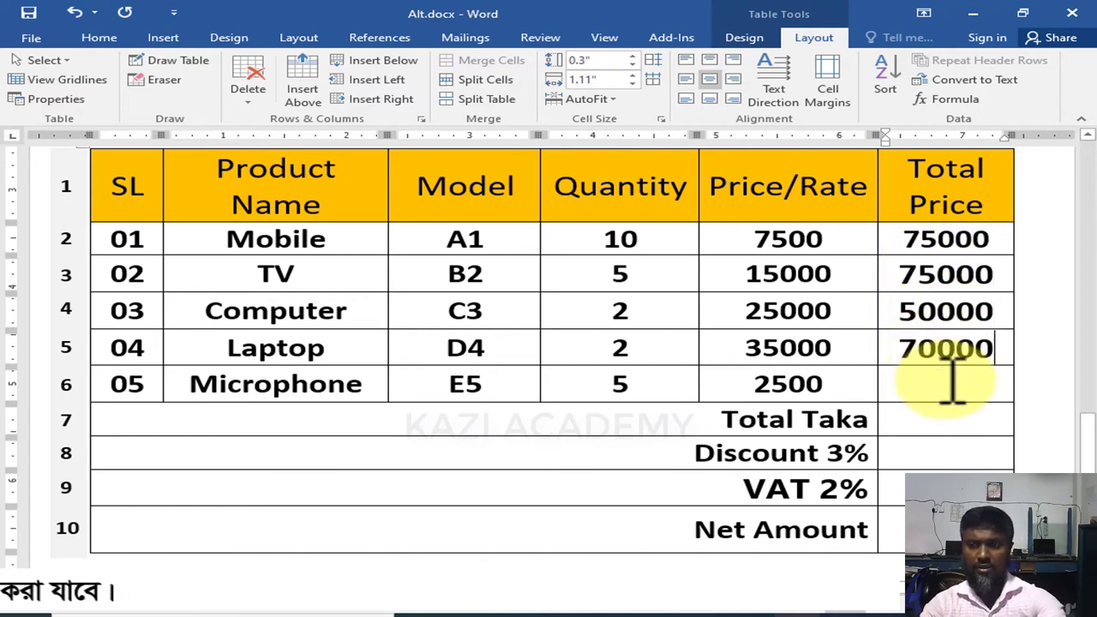
left_click(952, 381)
key("F4")
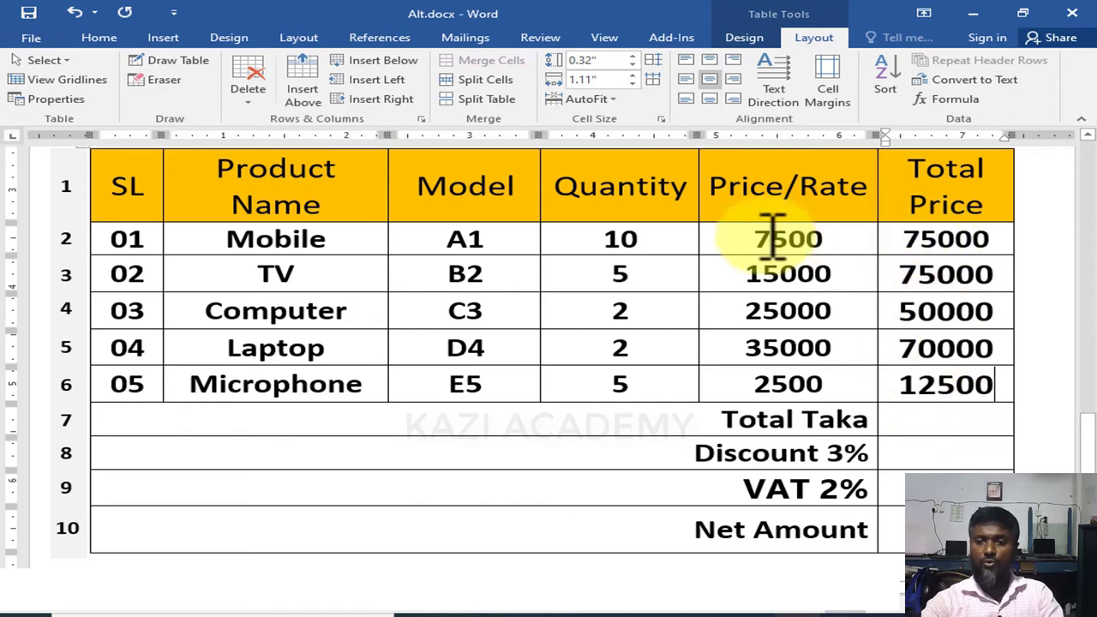
- Verify row 2's 10 × 7500 = 75000 and select the Total Price column values
left_click(971, 238)
left_click(639, 240)
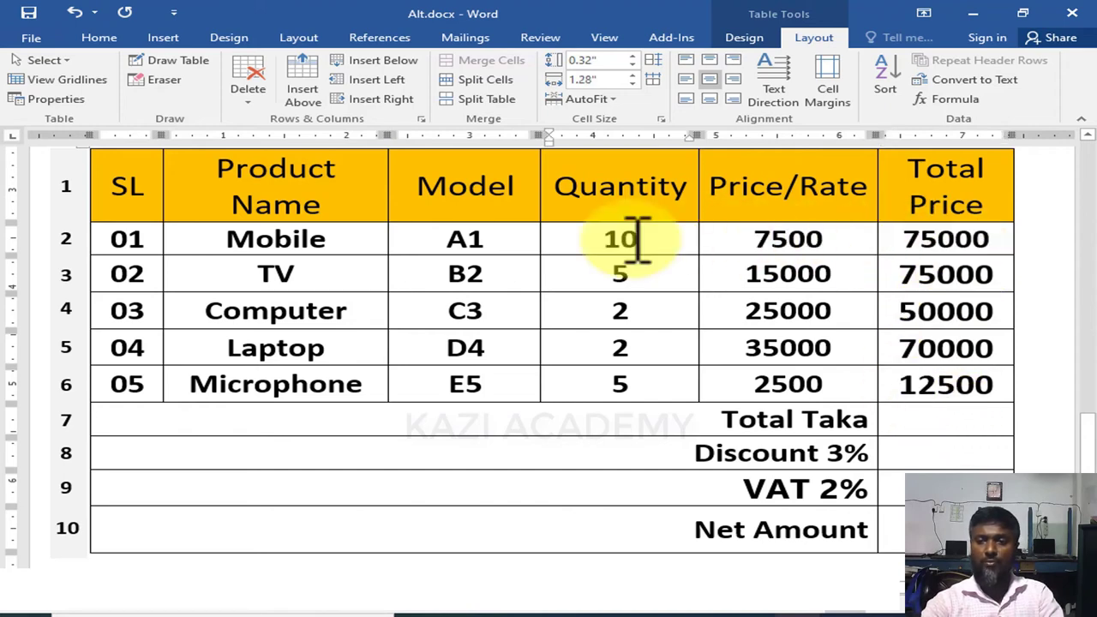
left_click(835, 244)
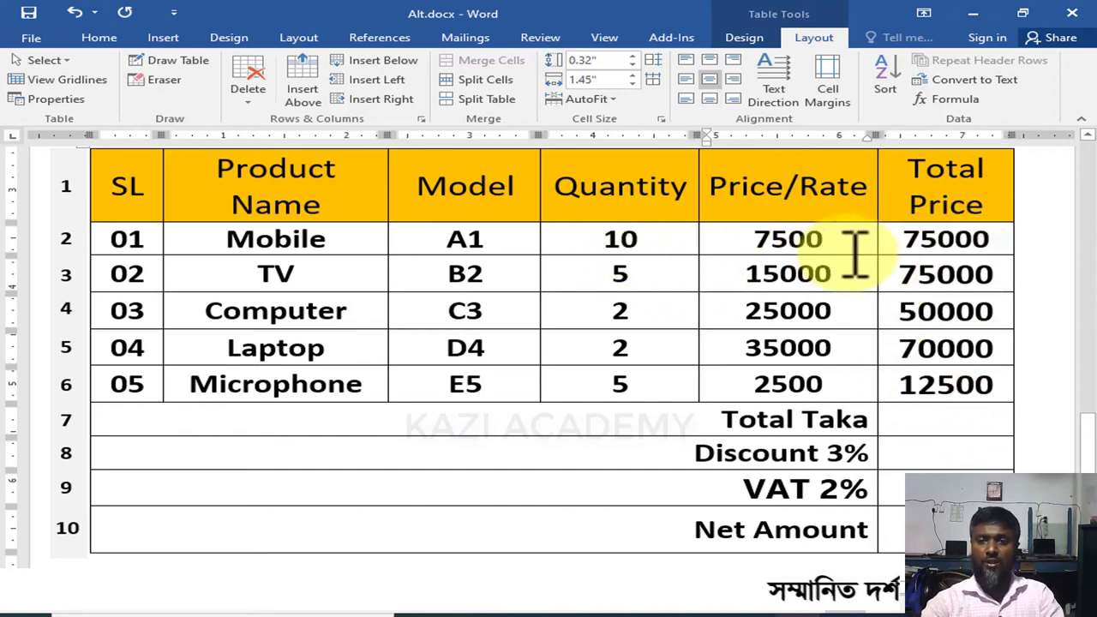
left_click(926, 238)
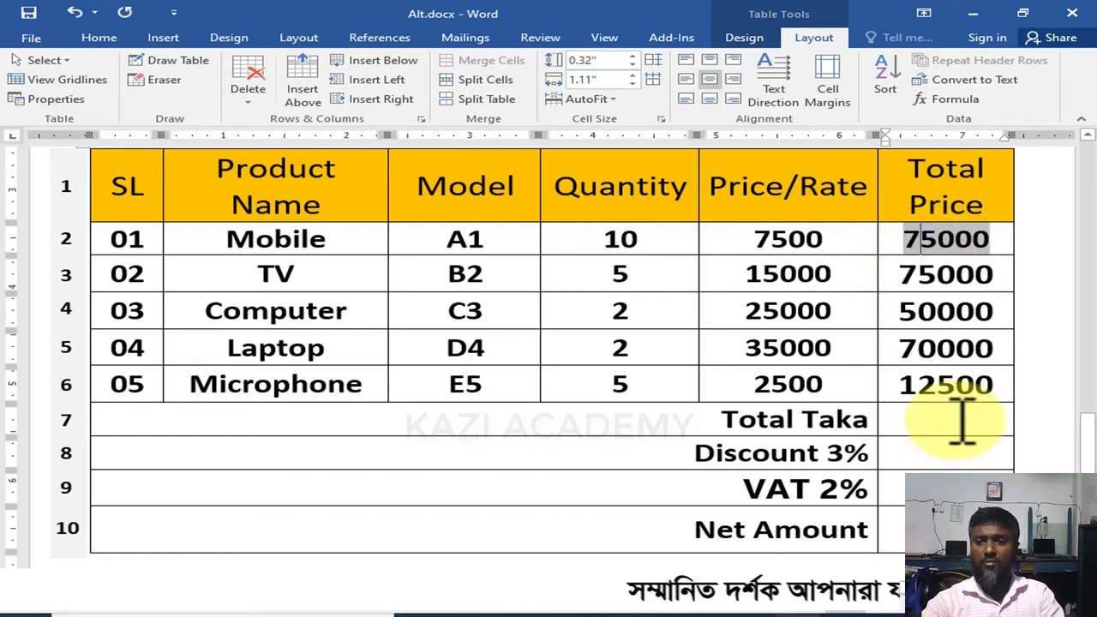
left_click_drag(958, 238, 967, 415)
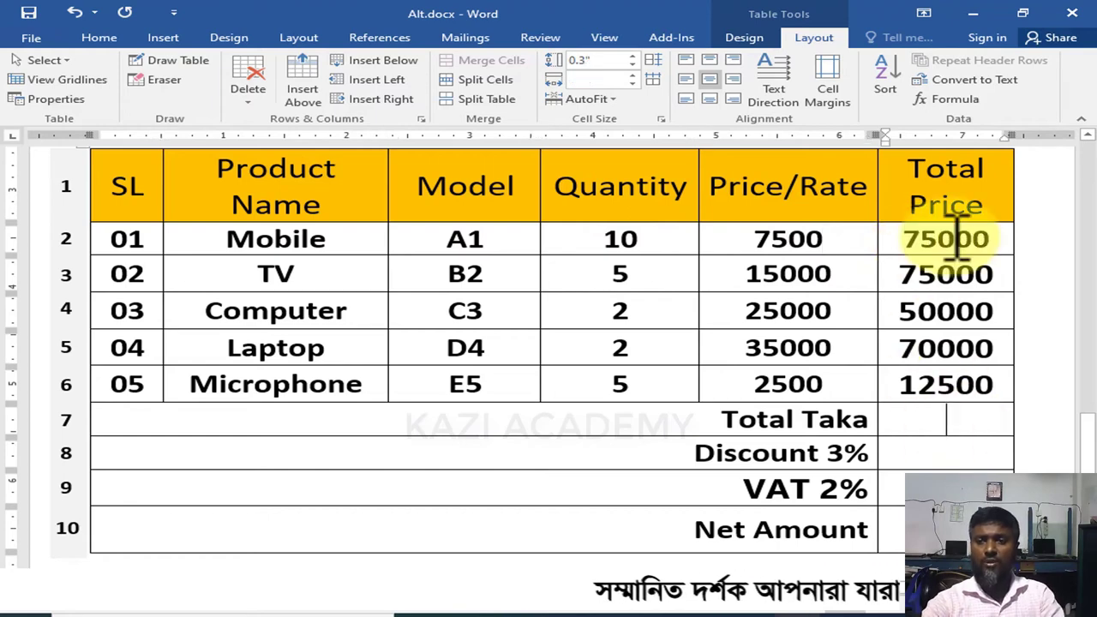
left_click(956, 425)
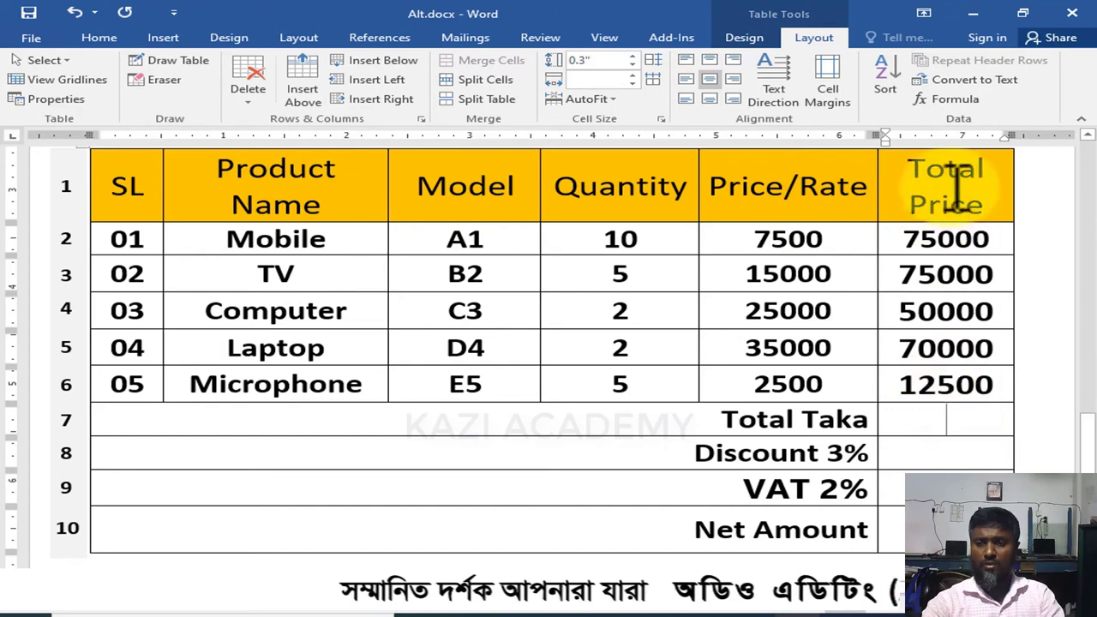
- Insert an =SUM(ABOVE) formula in the Total Taka cell, giving 282500
left_click(947, 98)
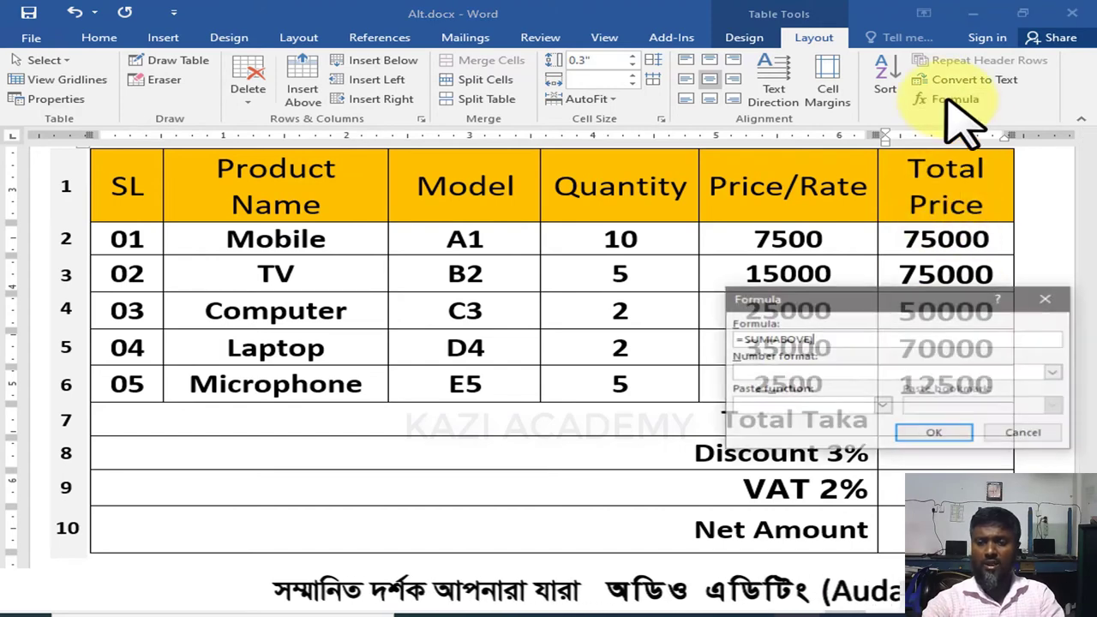
left_click(744, 339)
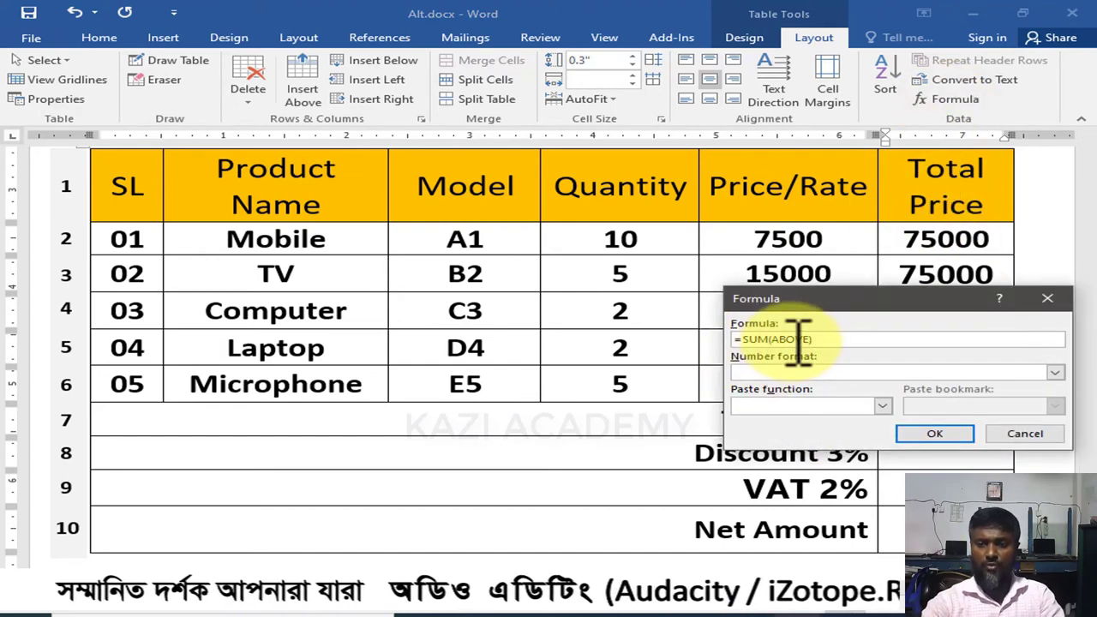
left_click(943, 435)
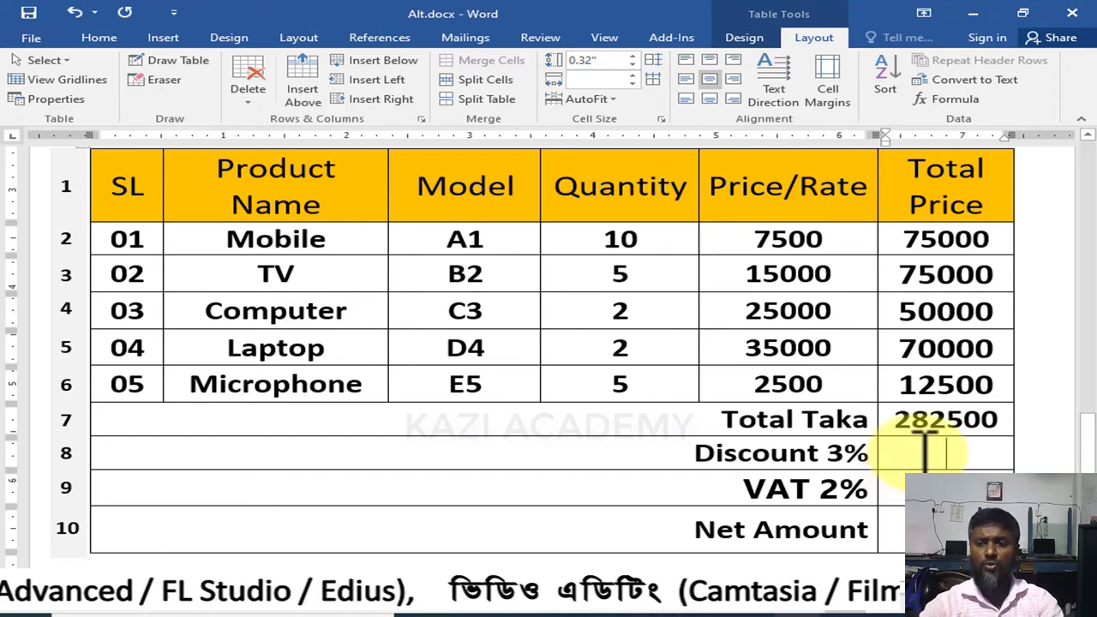
scroll(519, 448, "down", 5)
scroll(512, 450, "down", 5)
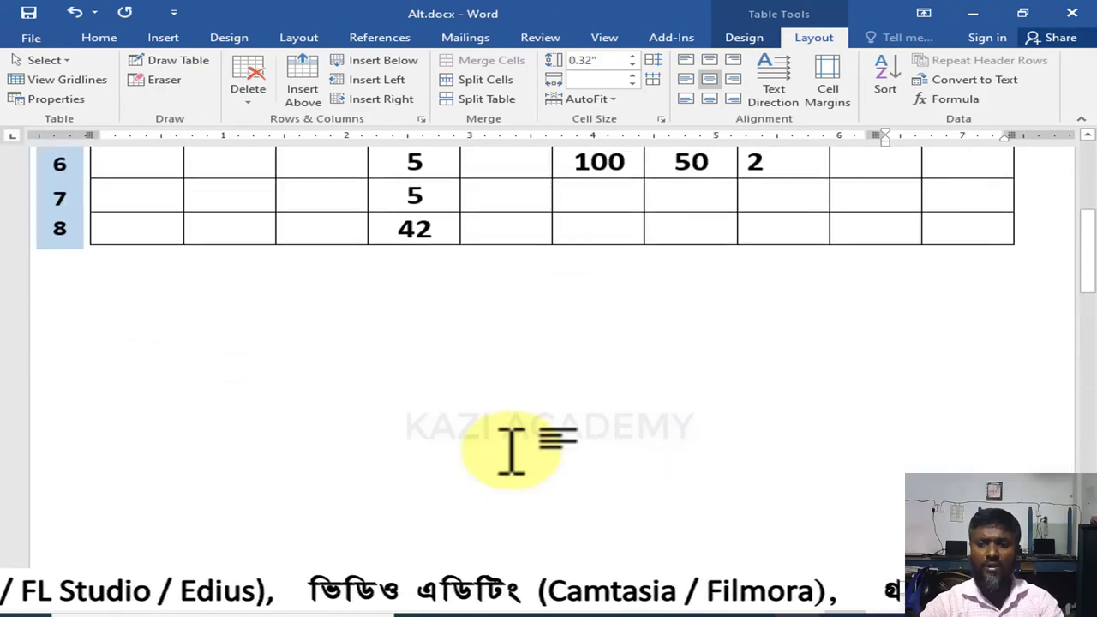
scroll(512, 450, "up", 4)
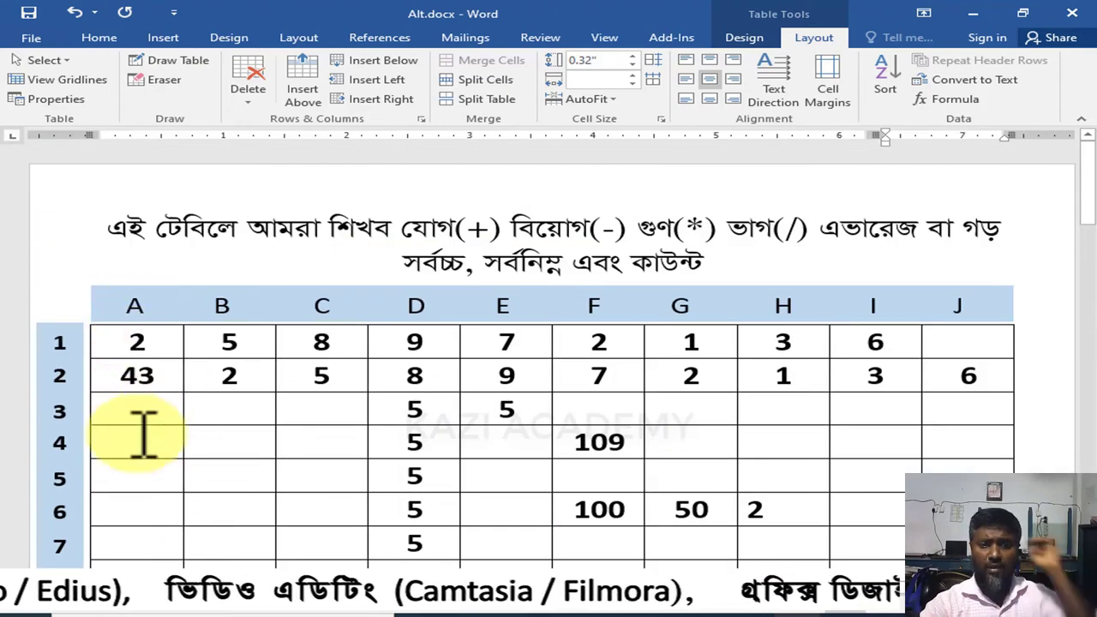
left_click(135, 319)
left_click(137, 396)
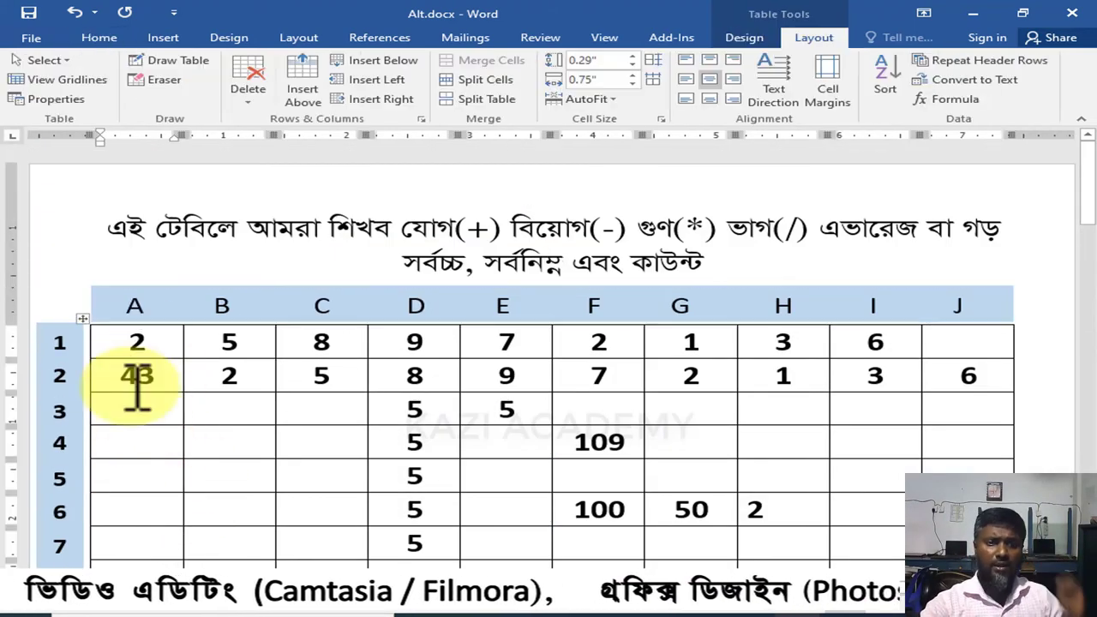
left_click(139, 412)
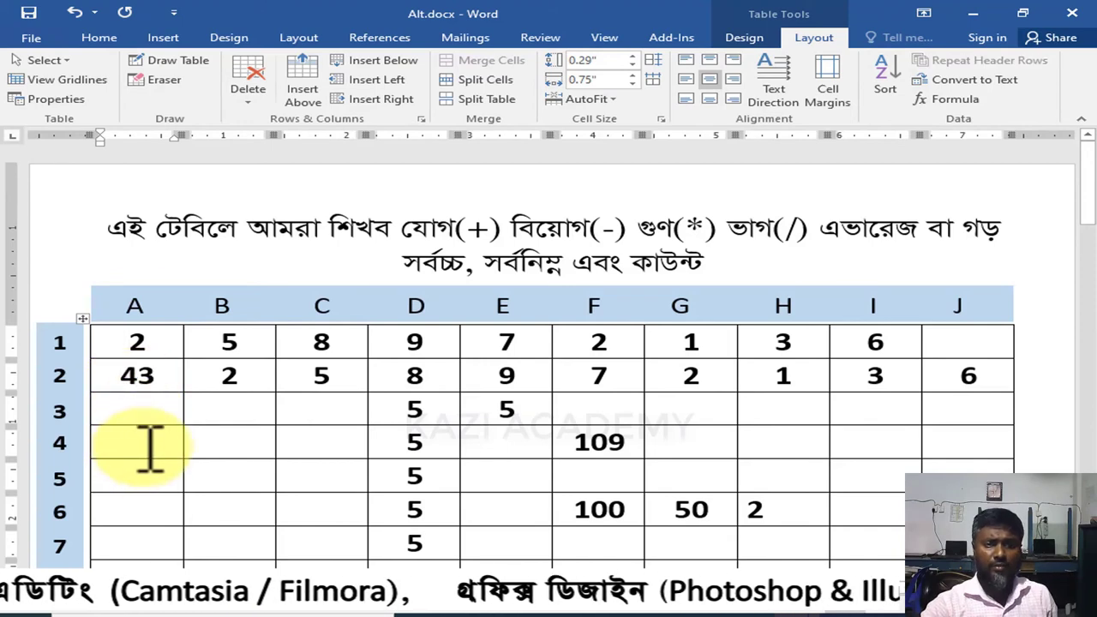
scroll(151, 467, "down", 5)
scroll(399, 445, "down", 5)
scroll(403, 441, "down", 5)
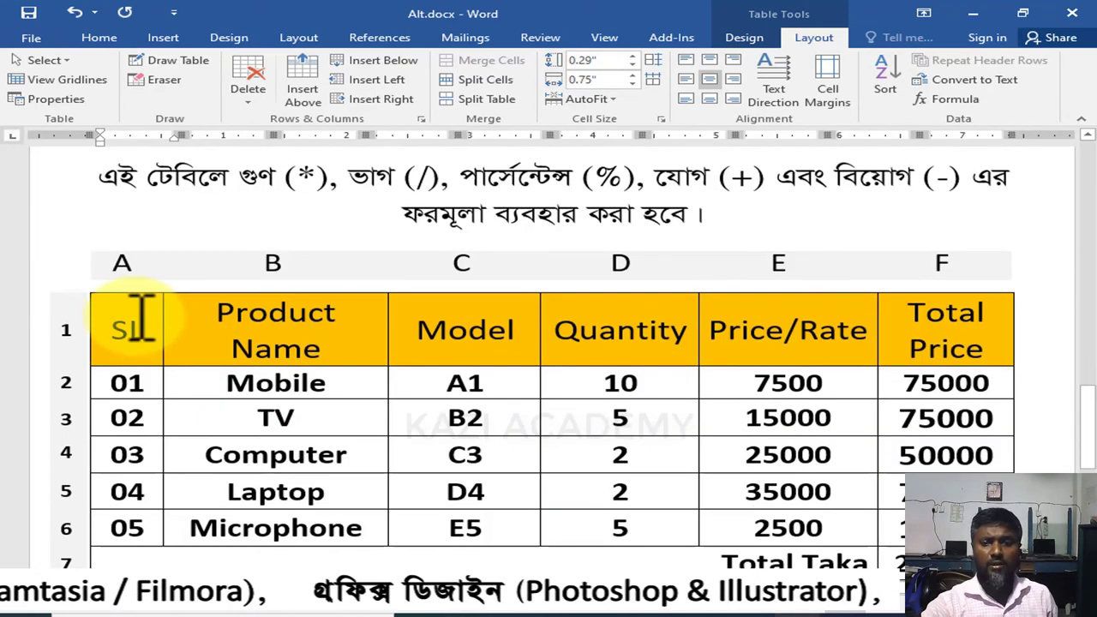
left_click_drag(142, 317, 876, 530)
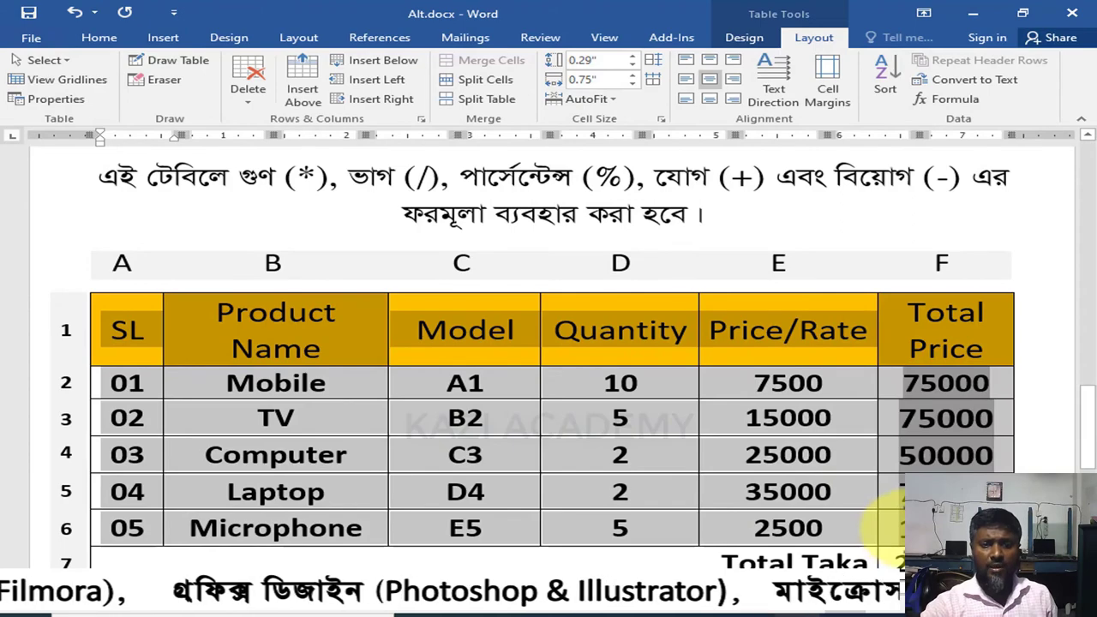
scroll(711, 446, "down", 3)
scroll(135, 232, "up", 3)
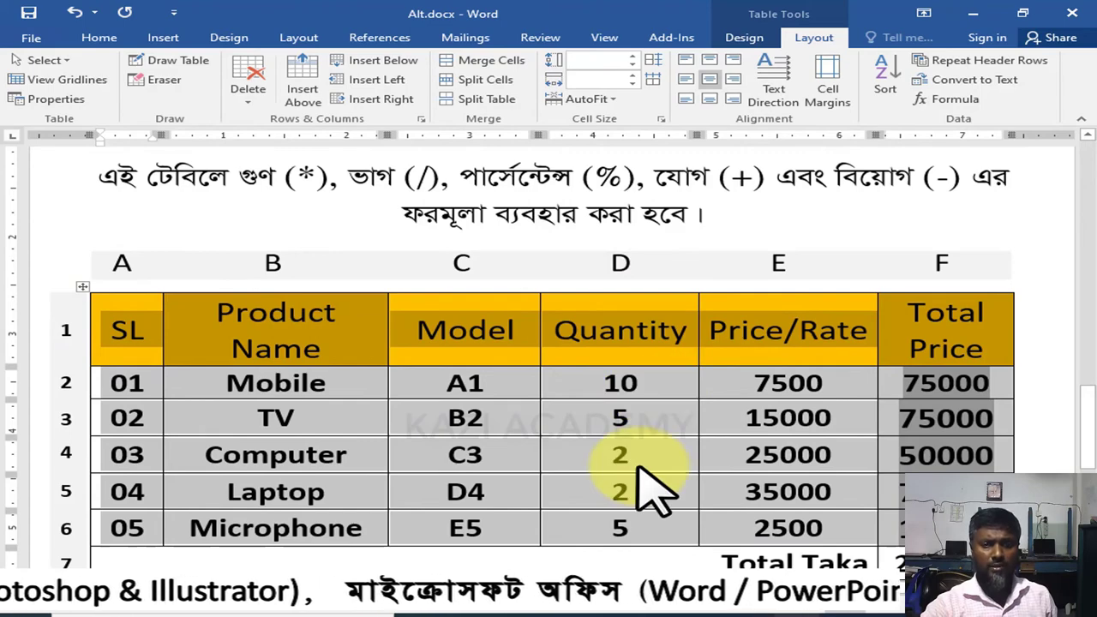
scroll(643, 460, "down", 3)
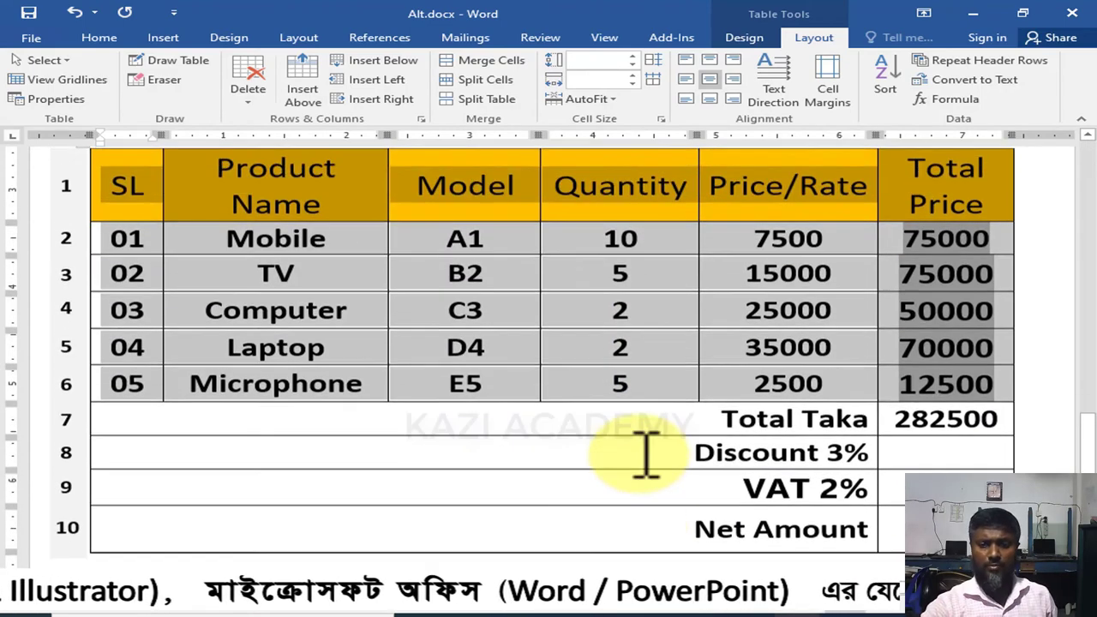
- Select the Total Taka, Discount 3%, VAT 2% and Net Amount rows one after another
left_click(628, 426)
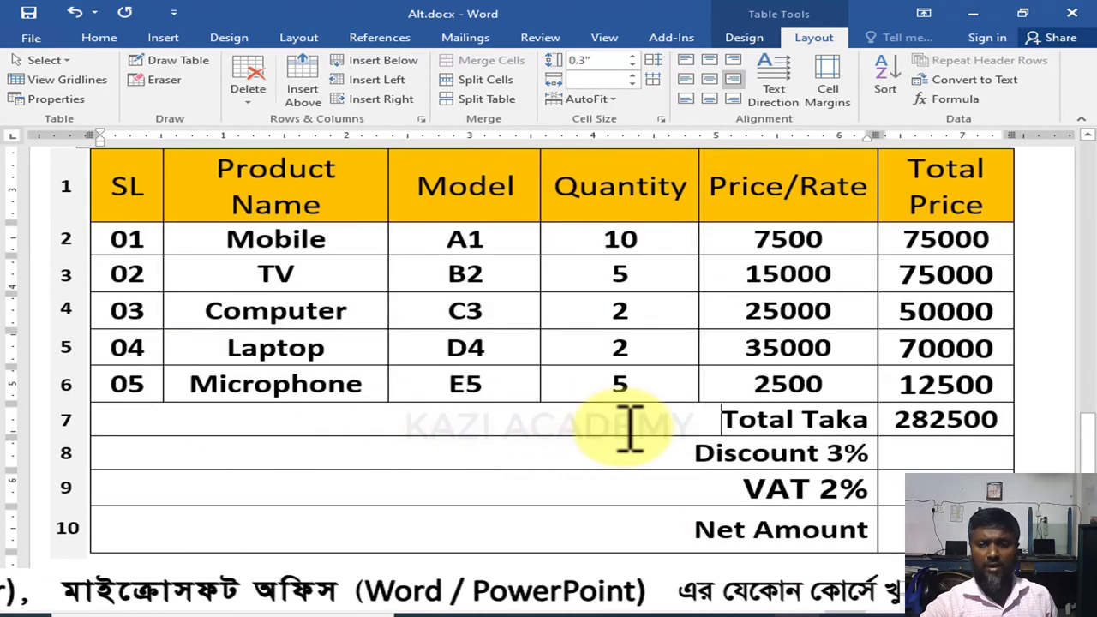
double_click(894, 427)
double_click(895, 452)
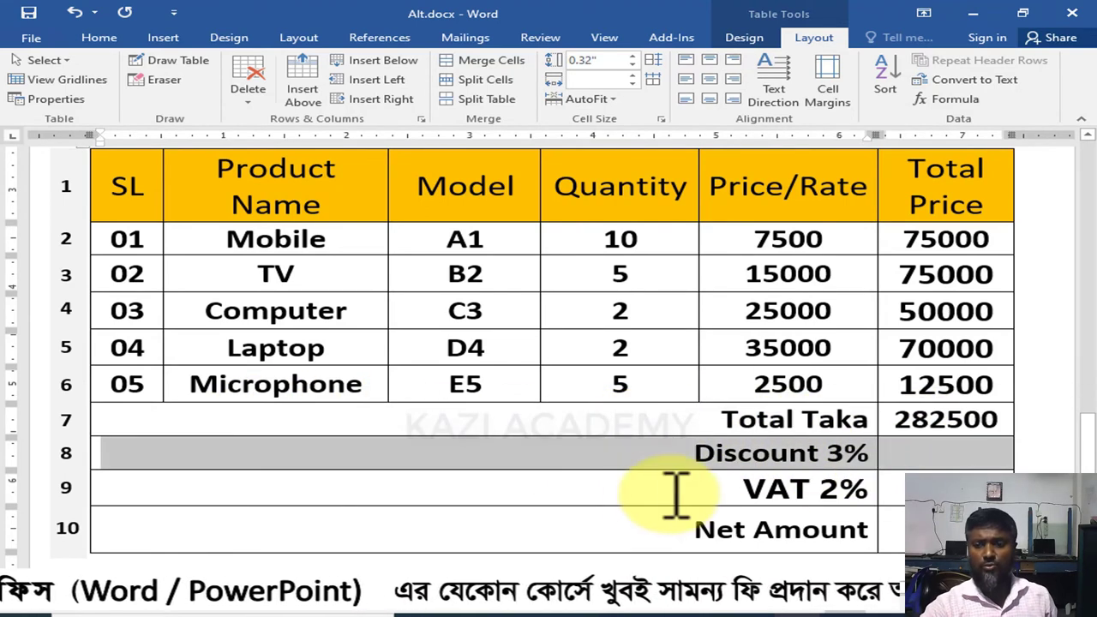
double_click(894, 490)
double_click(827, 520)
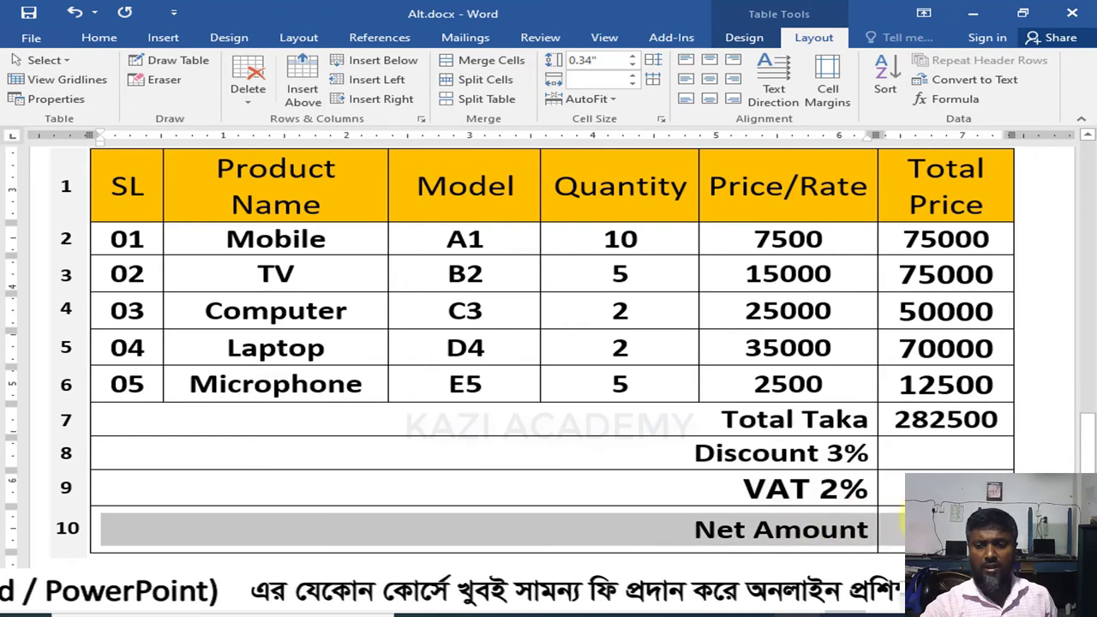
left_click(672, 454)
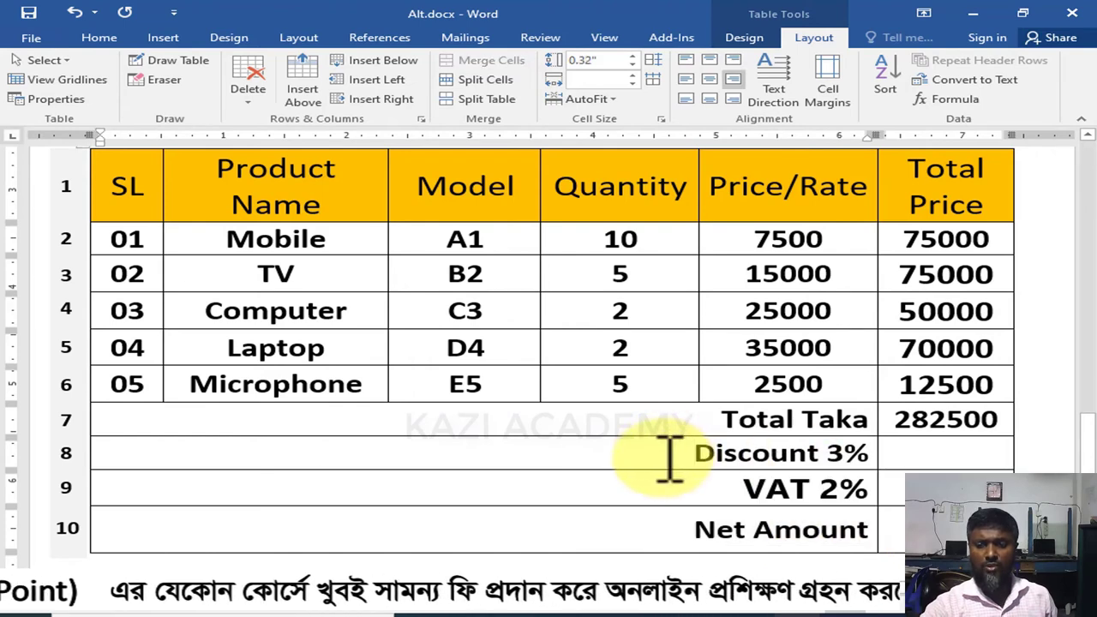
- Step through the VAT 2%, Net Amount and Total Taka cells, ending in the empty Discount 3% value cell
scroll(672, 454, "up", 1)
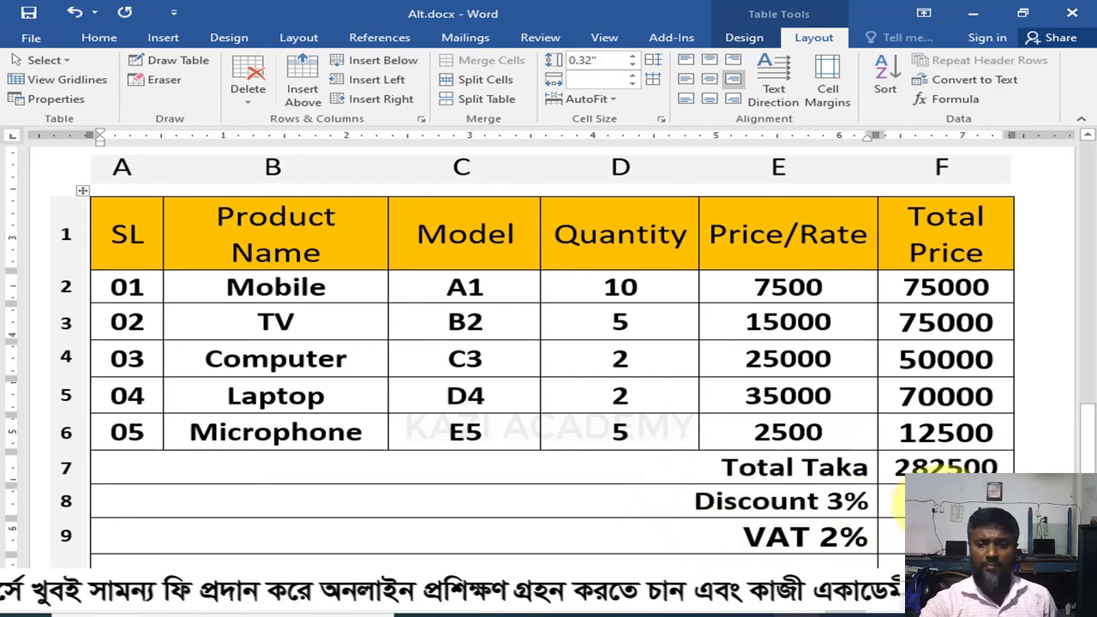
left_click(778, 538)
left_click(641, 534)
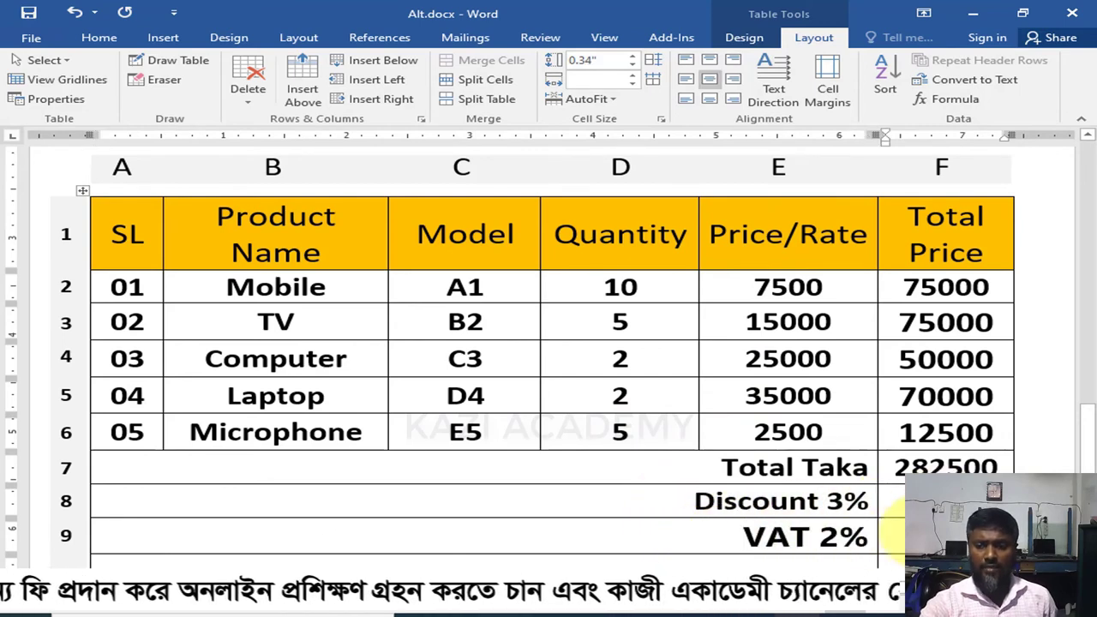
left_click(703, 558)
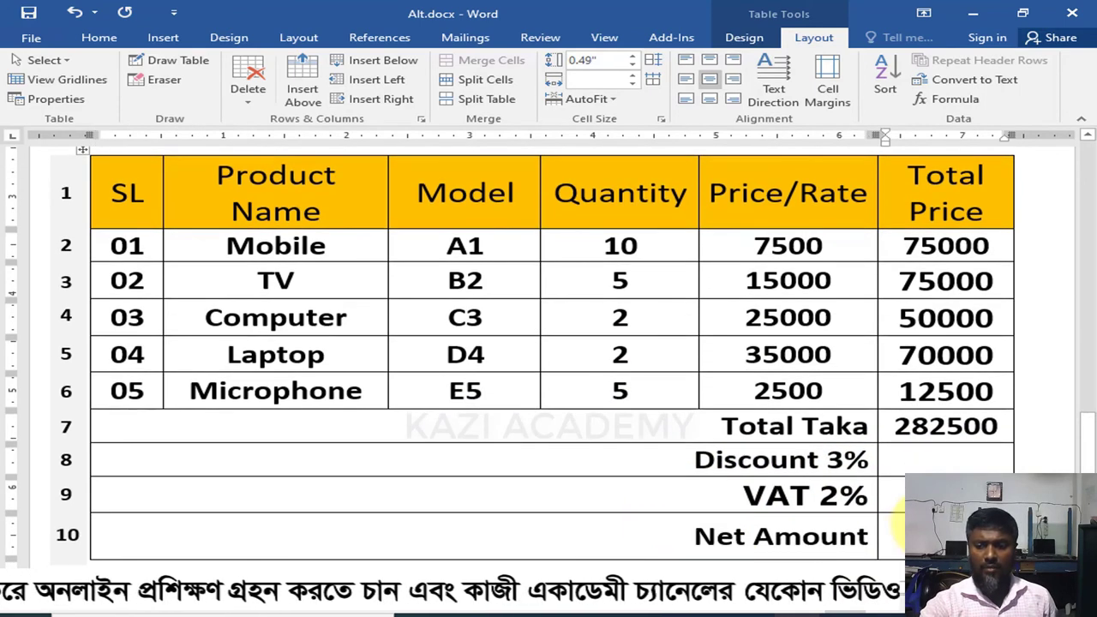
left_click(945, 433)
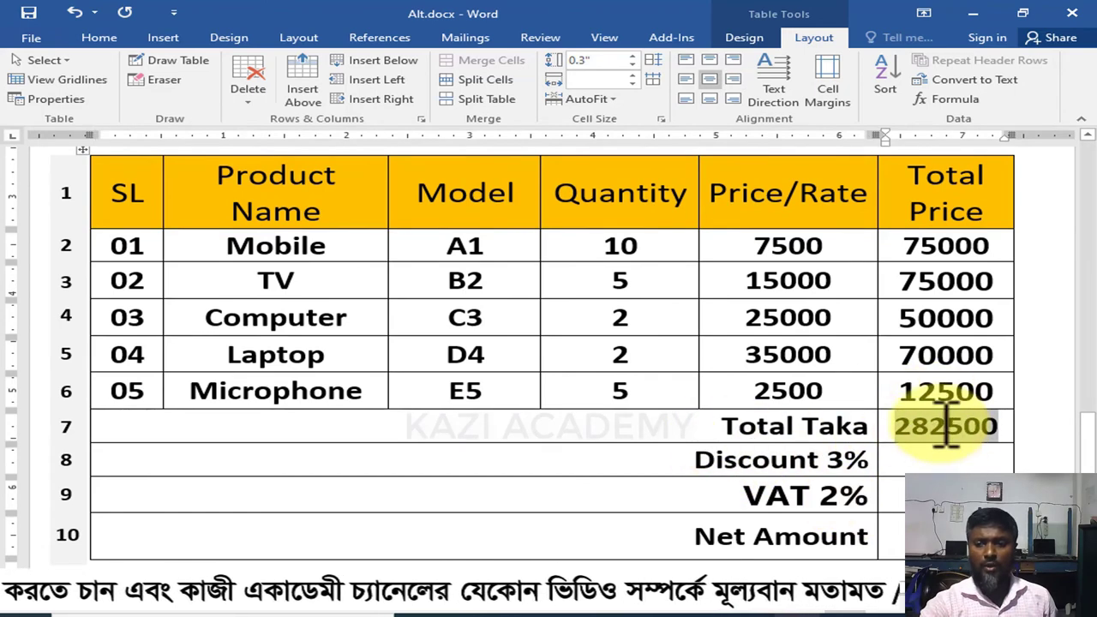
left_click(921, 461)
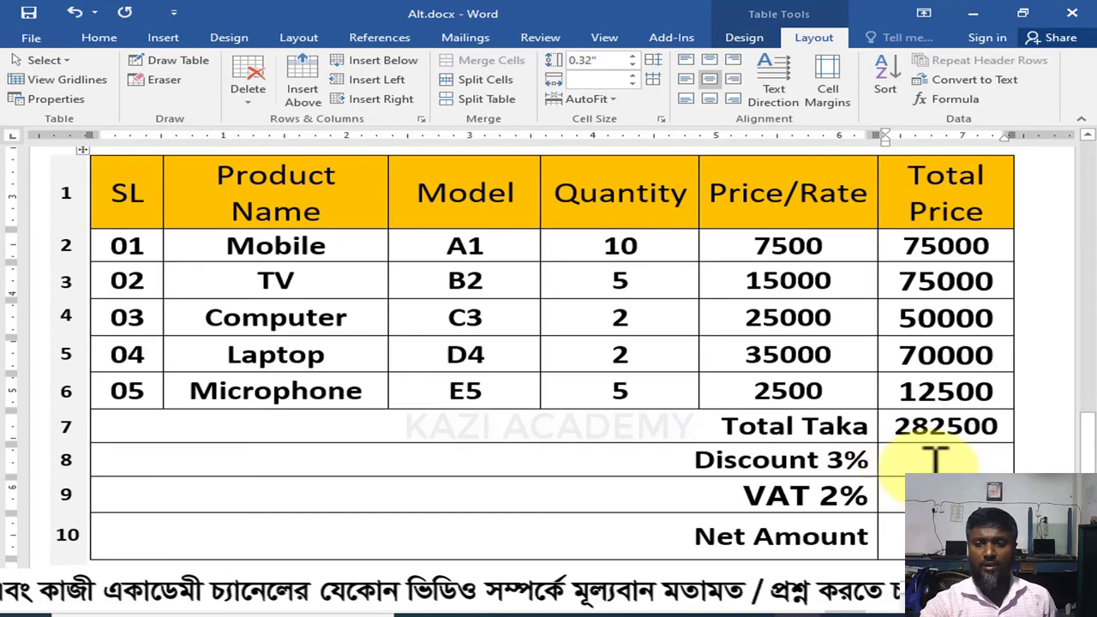
- Select the 282500 Total Taka value and drag across the summary row below it
double_click(932, 428)
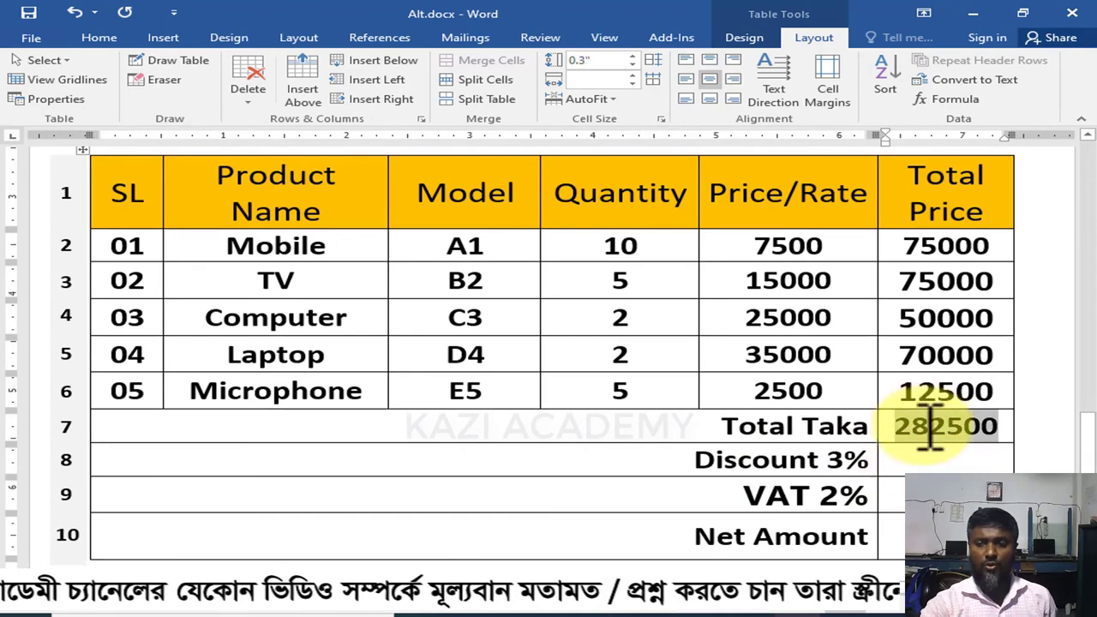
scroll(930, 429, "up", 3)
scroll(938, 221, "down", 3)
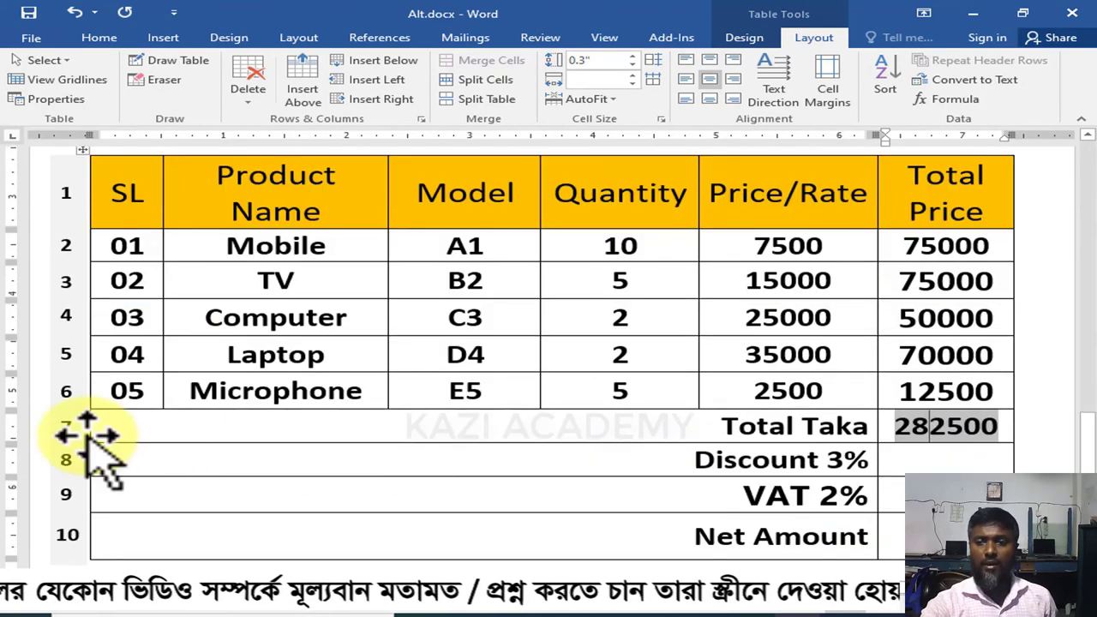
scroll(708, 474, "up", 1)
left_click_drag(708, 474, 943, 474)
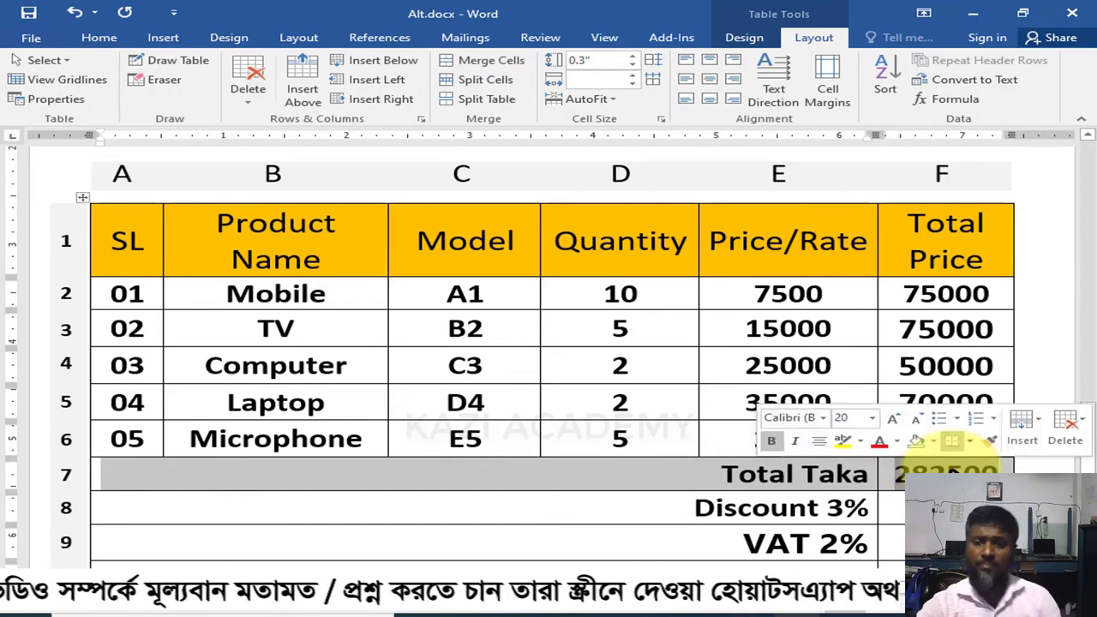
scroll(337, 232, "down", 1)
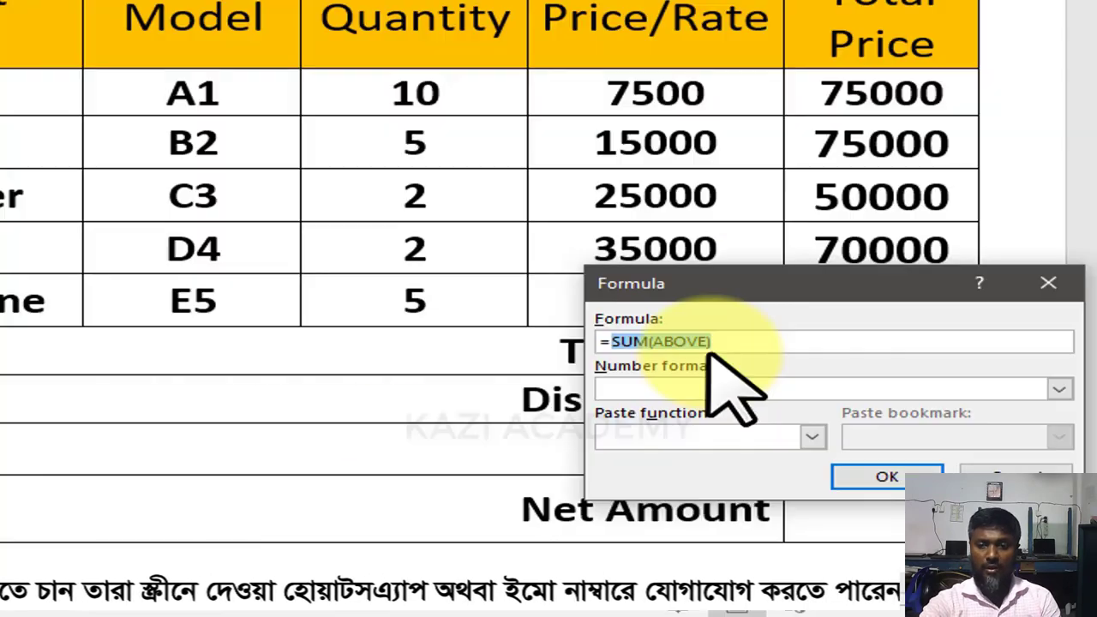
- Replace the suggested sum with =B7*(3/100) so the Discount 3% cell shows 8475
key("BackSpace")
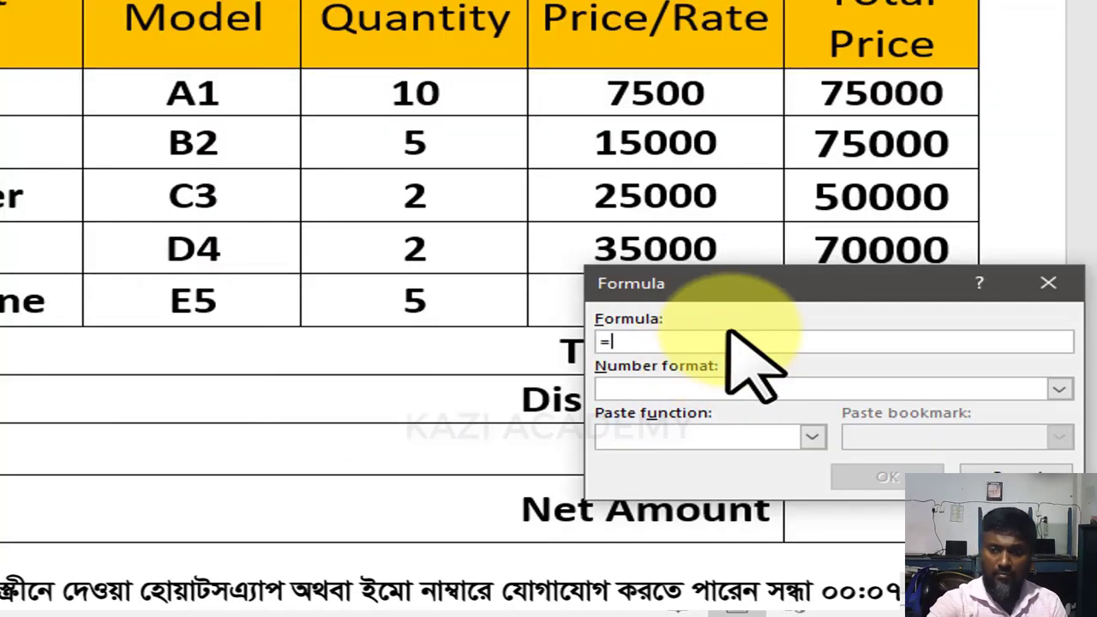
left_click_drag(753, 290, 311, 91)
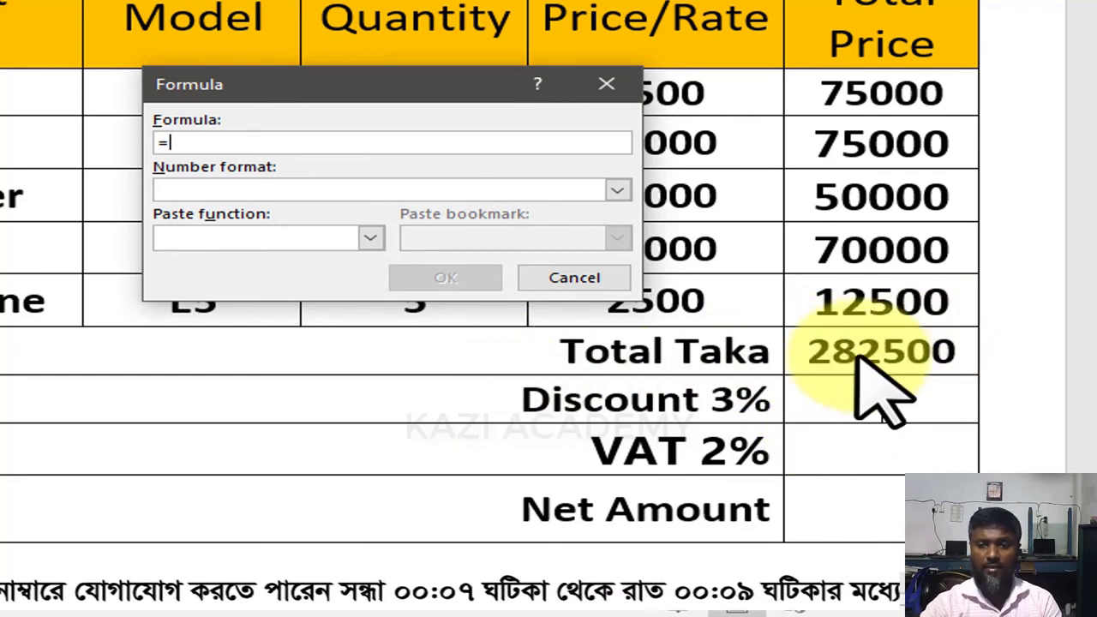
type("B7*(")
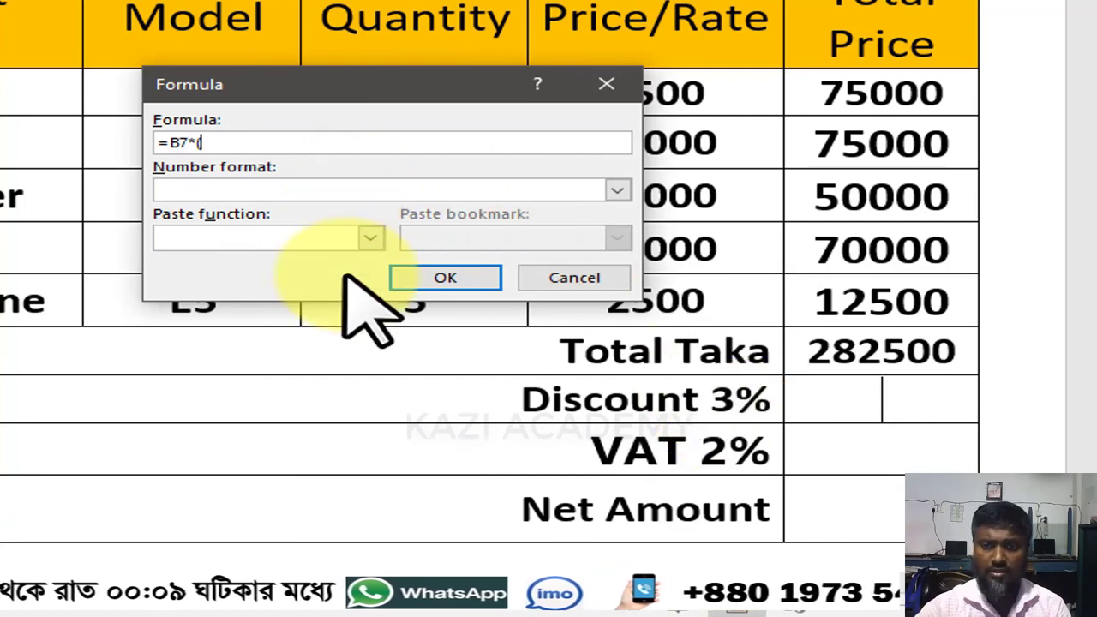
type("3/100)")
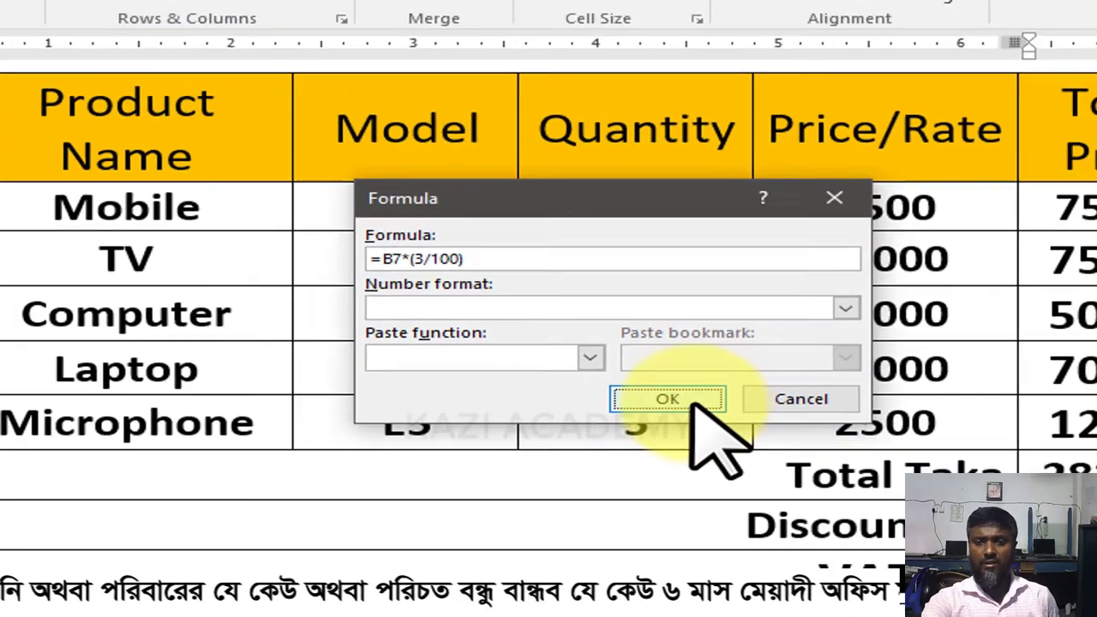
left_click(785, 471)
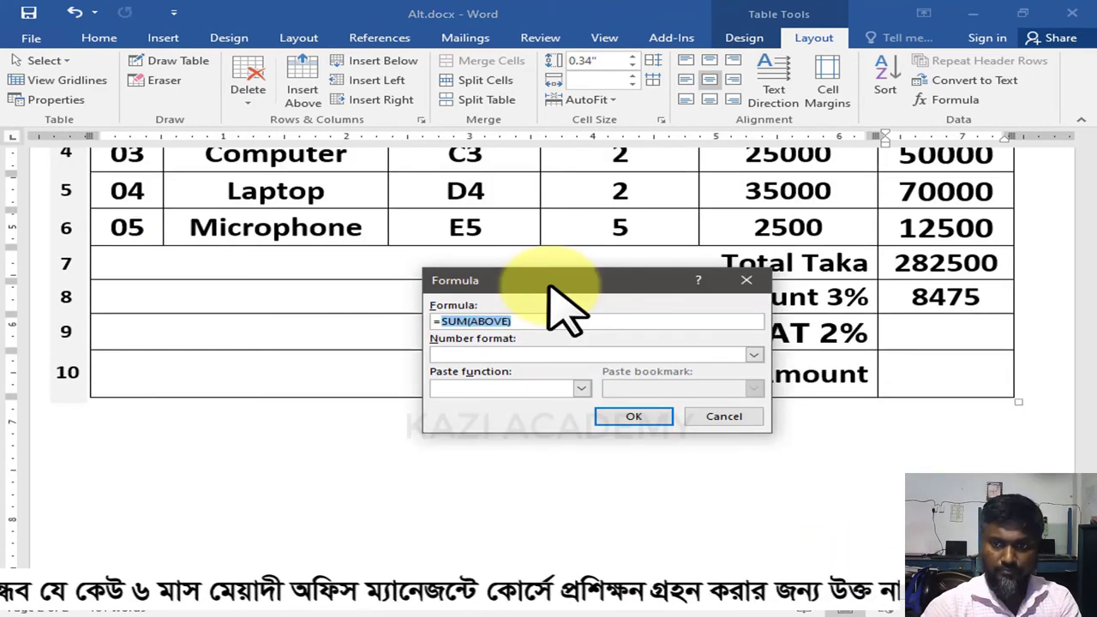
- Enter =B7*(2/100) so the VAT 2% cell shows 5650, then check the neighbouring value cells
type("B7*")
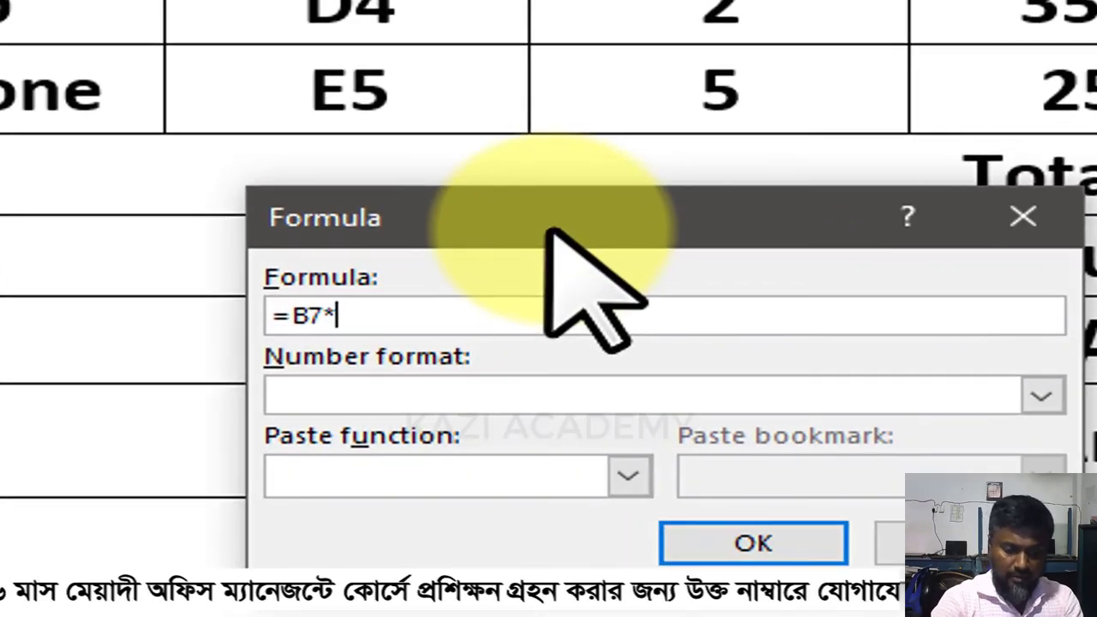
type("(2/100")
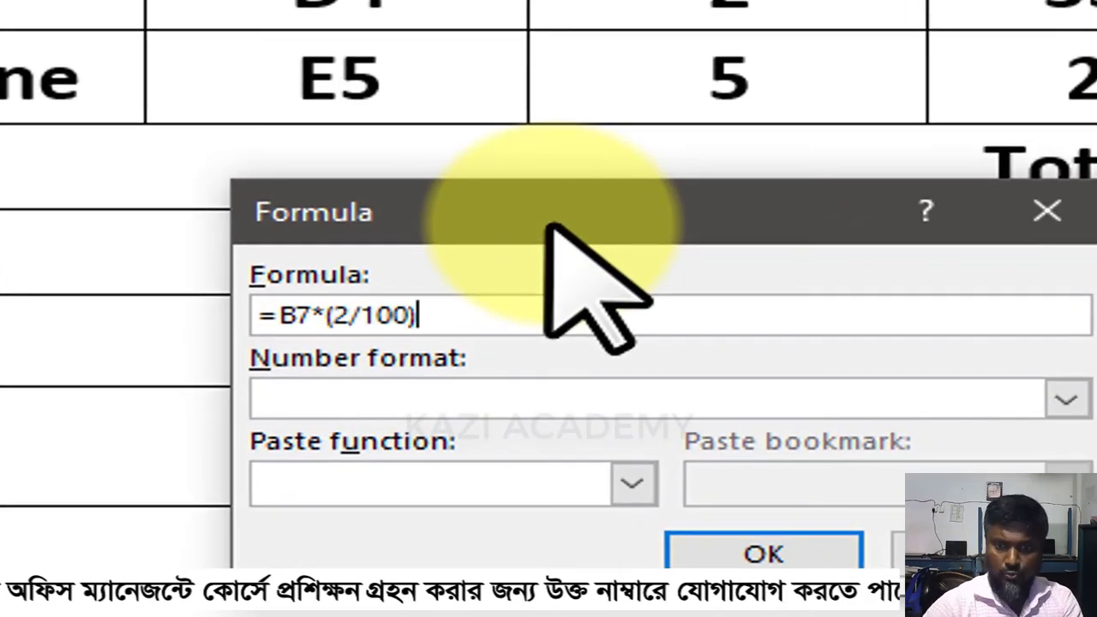
key("Return")
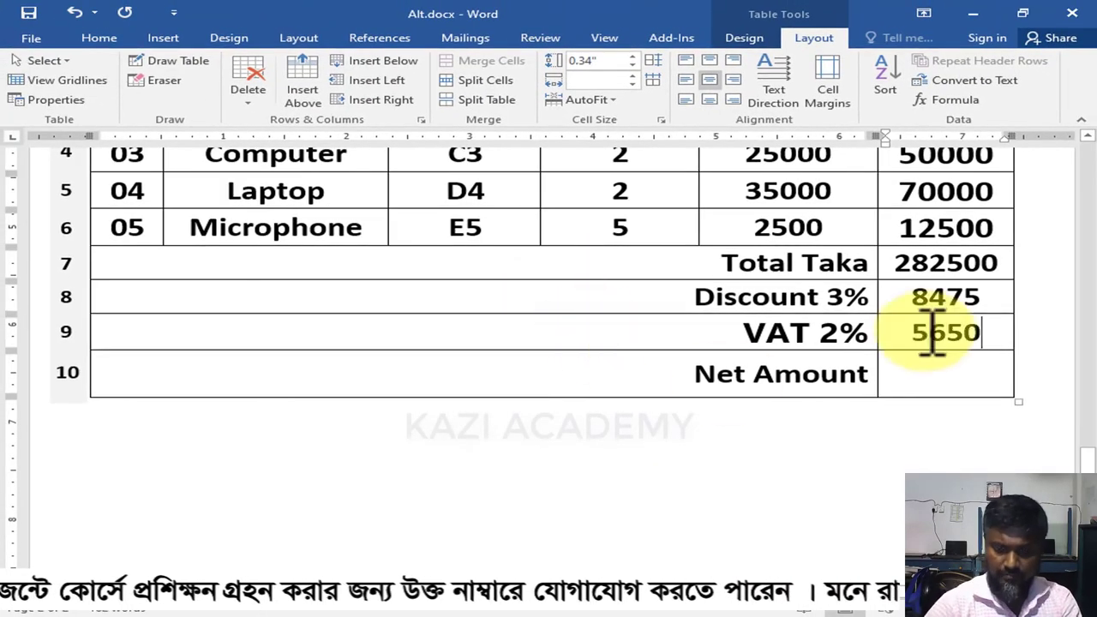
left_click(931, 371)
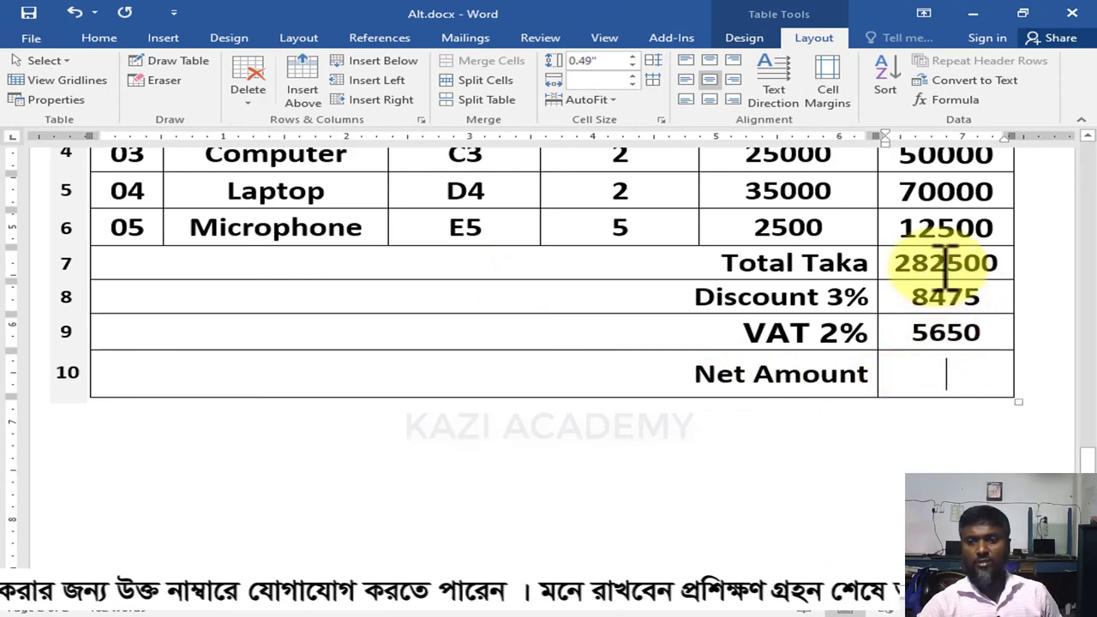
left_click(947, 330)
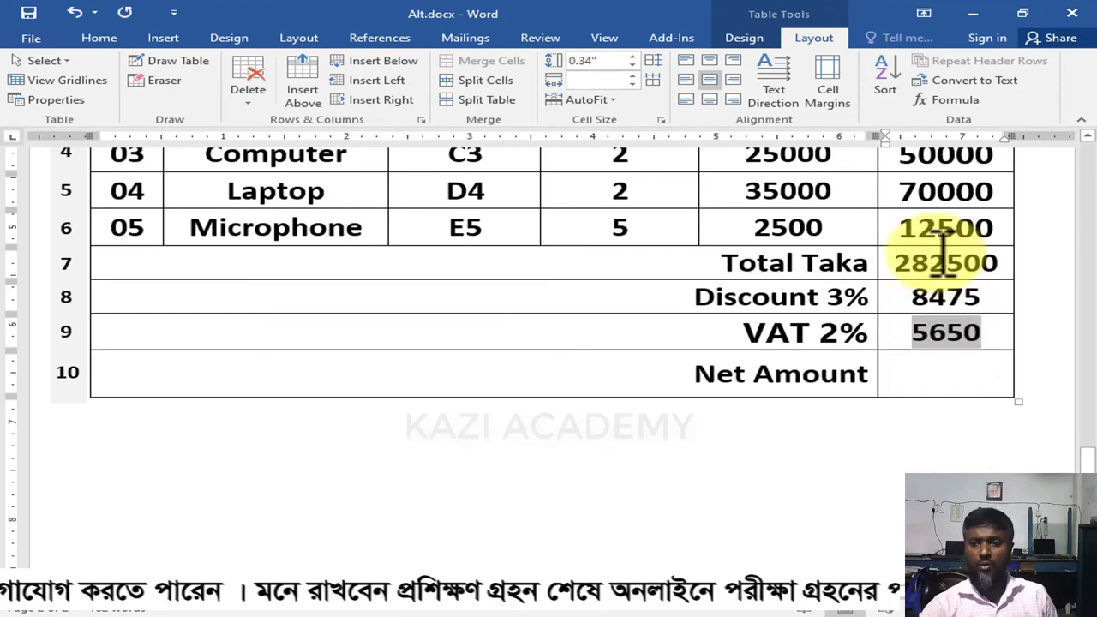
left_click(930, 263)
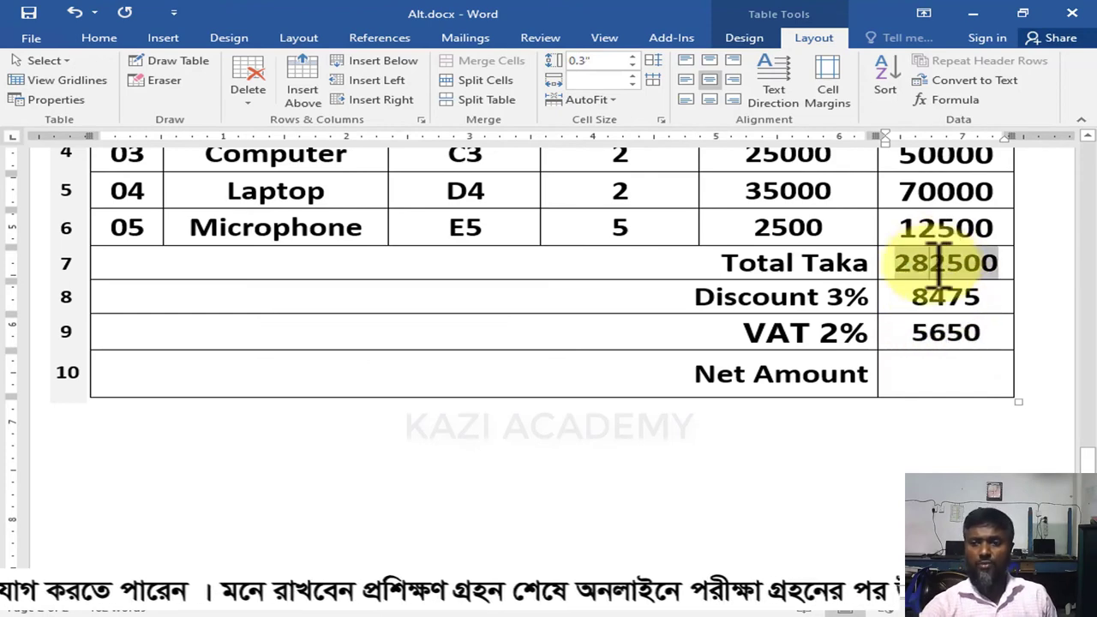
- Enter =B7-(B8+B9) in the Net Amount cell, giving 268375
left_click(919, 377)
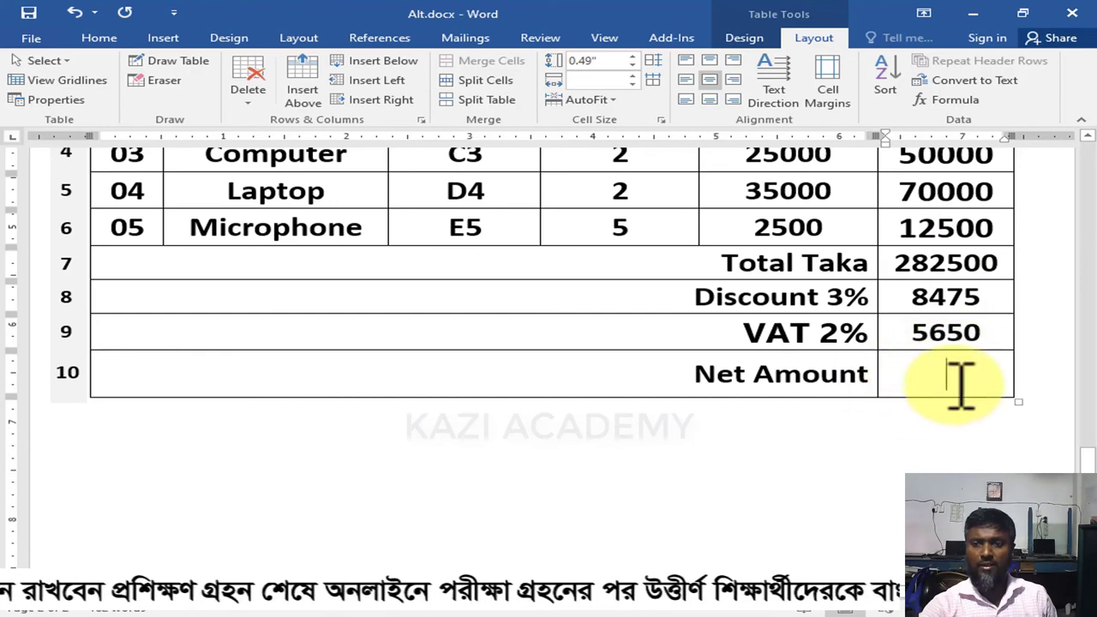
key("alt+j")
key("l")
key("u")
key("l")
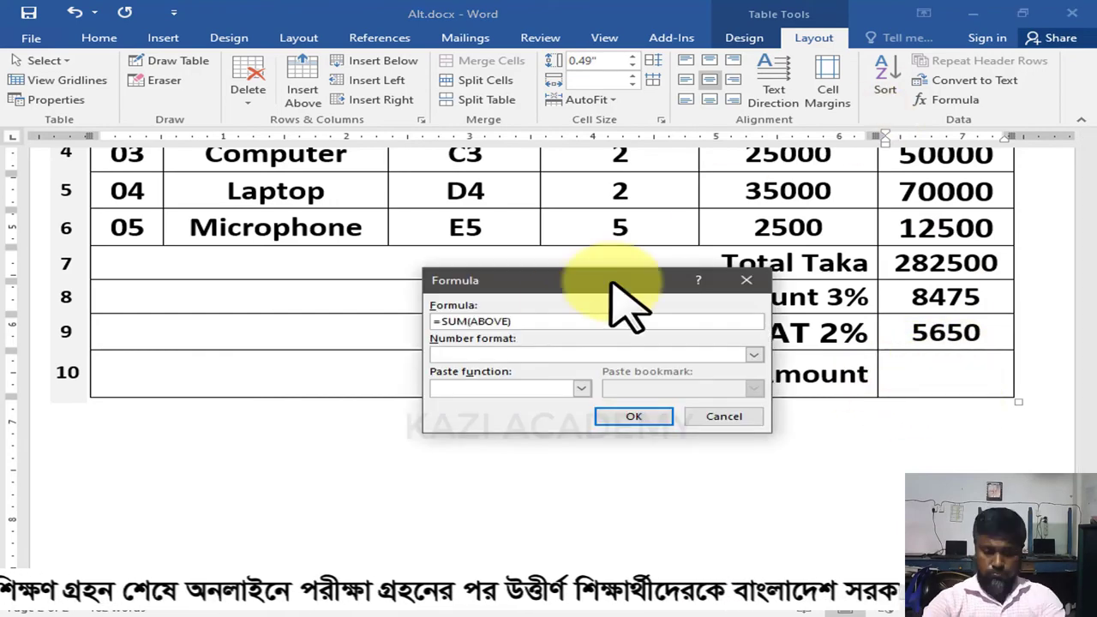
mouse_move(577, 278)
left_mouse_down()
mouse_move(661, 370)
mouse_move(576, 334)
left_mouse_up()
type("=B7-(B8+")
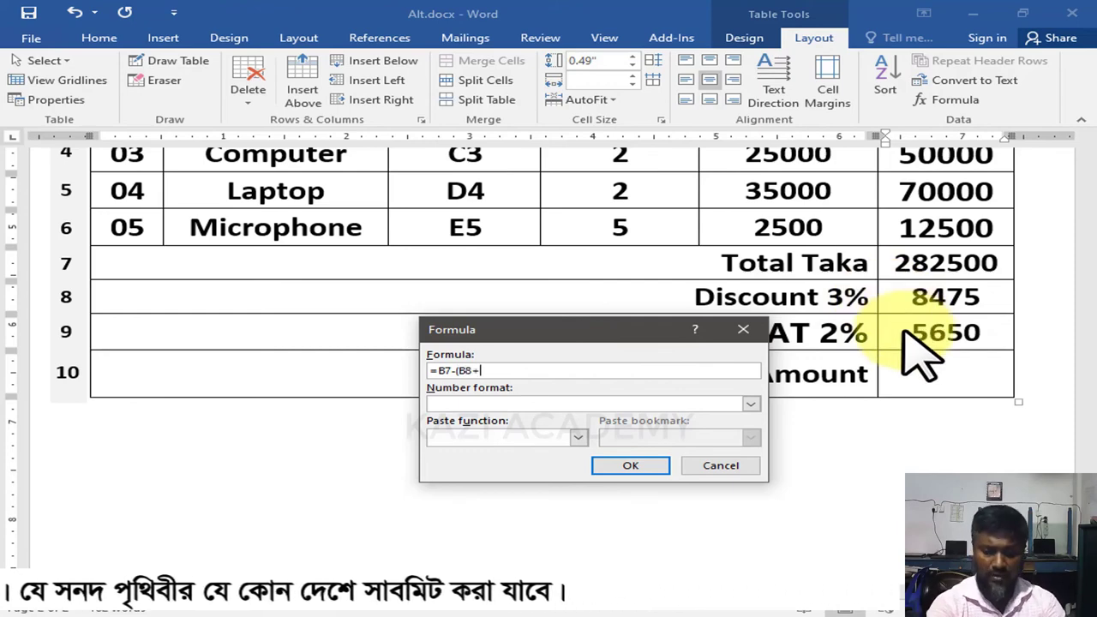
type("B9")
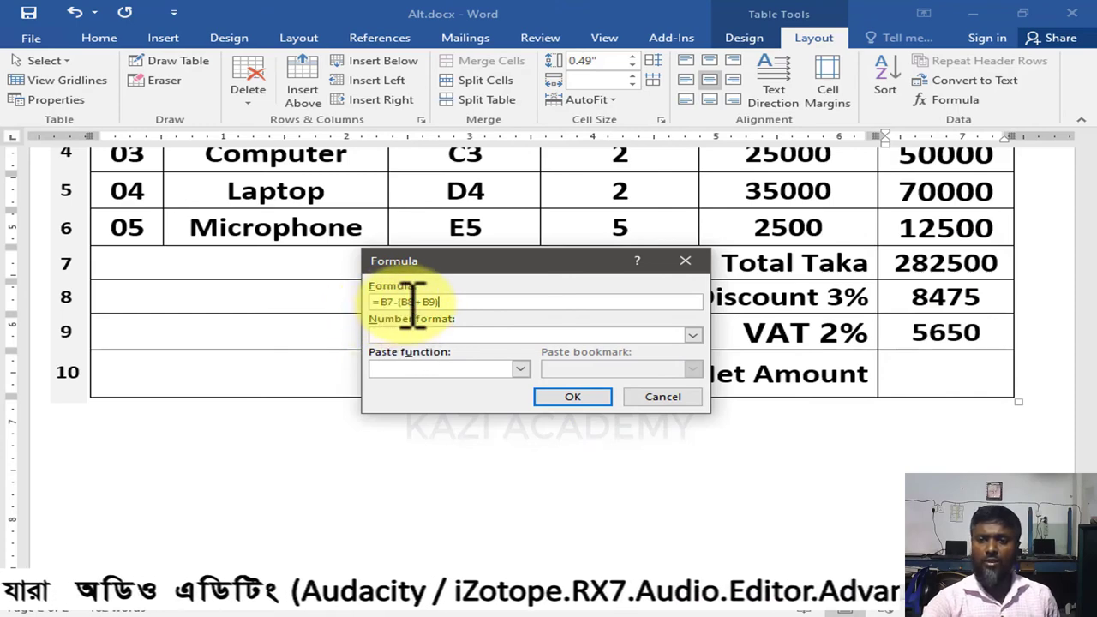
left_click(582, 397)
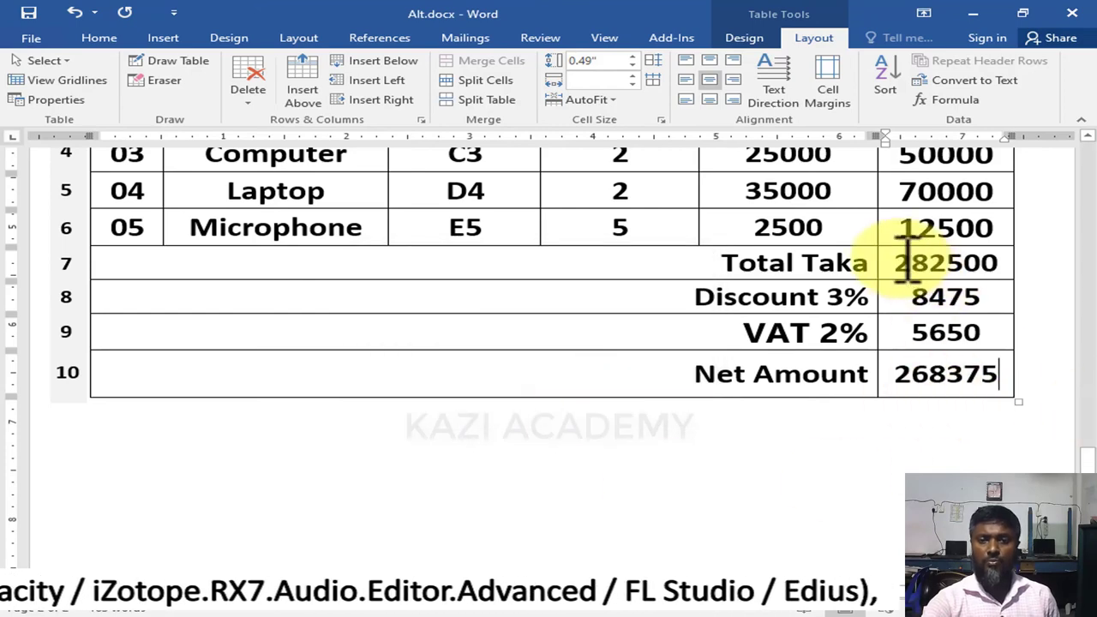
- Select the four totals from 282500 down to 268375 and launch Excel
mouse_move(906, 257)
left_mouse_down()
mouse_move(967, 392)
mouse_move(951, 375)
left_mouse_up()
left_click_drag(930, 262, 960, 386)
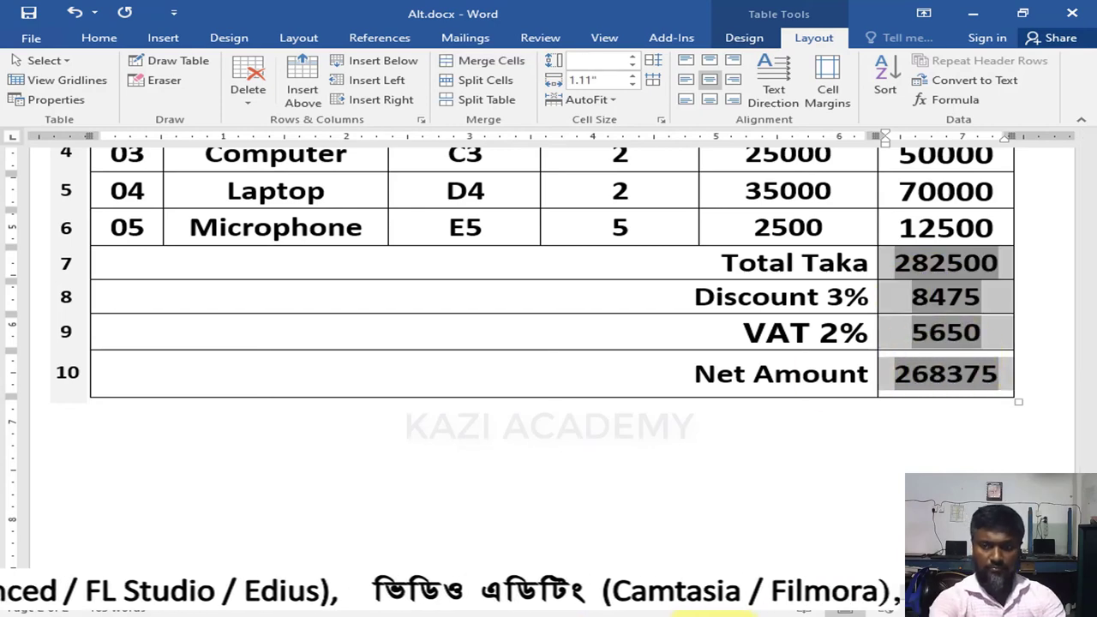
left_click(930, 478)
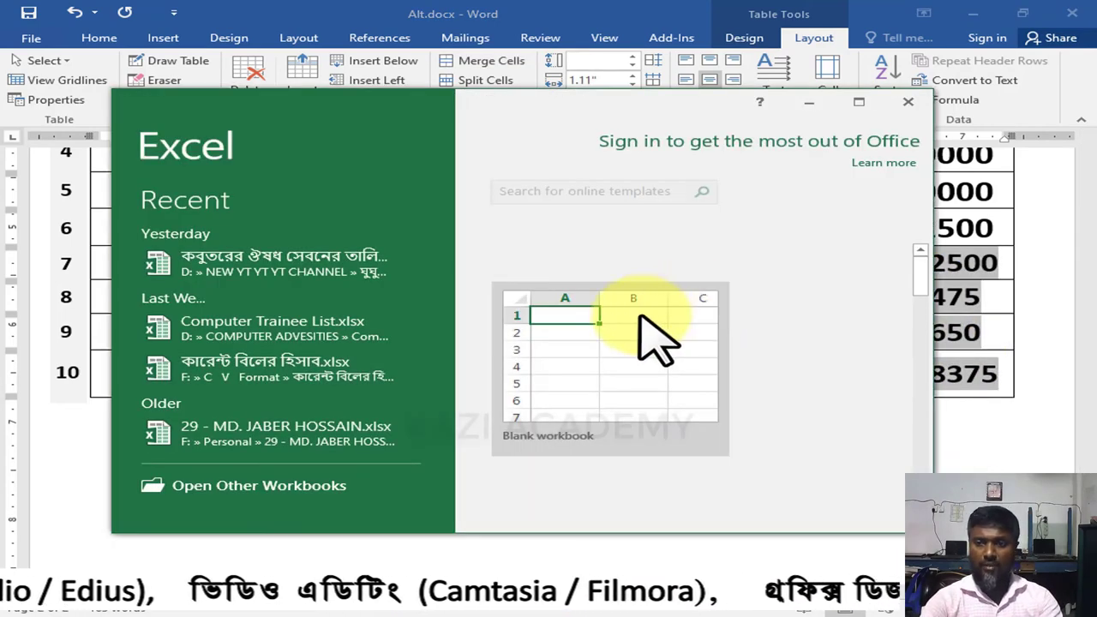
- Create a blank workbook, paste the four totals into column B from B1, and widen column B
left_click(642, 319)
scroll(774, 326, "up", 10, "ctrl")
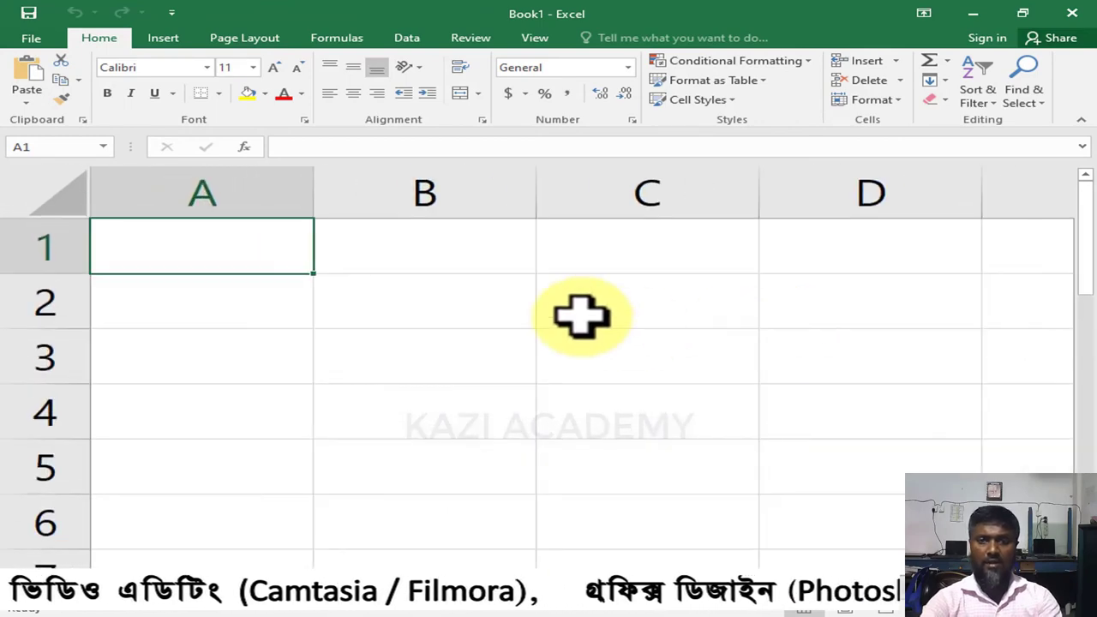
left_click(501, 269)
key("ctrl+v")
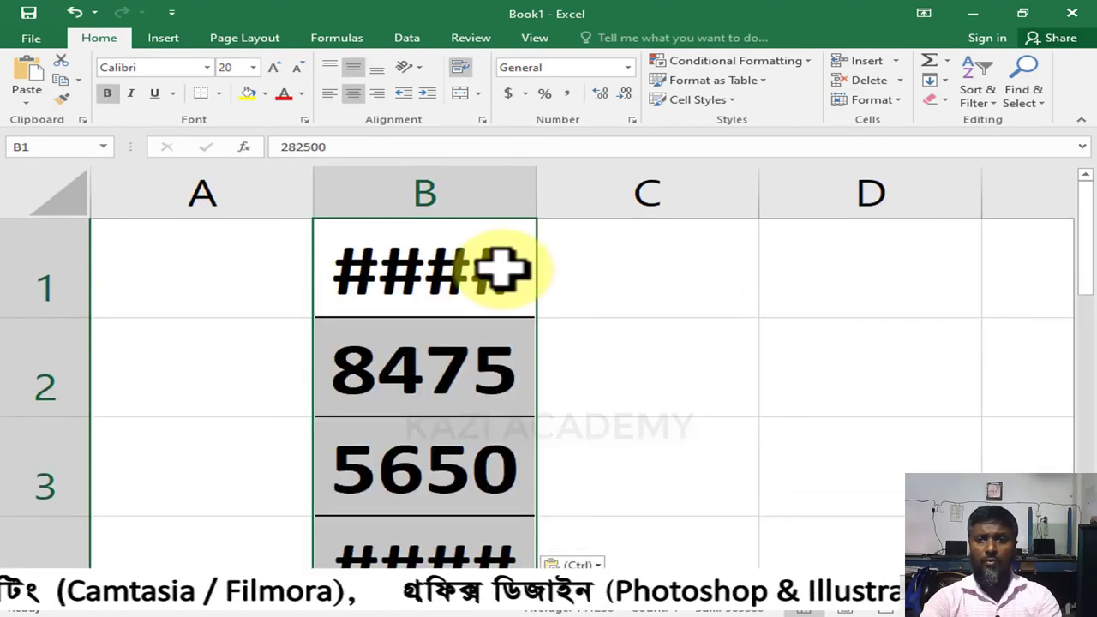
double_click(537, 215)
left_click(245, 245)
- Check the pasted values 282500, 8475, 5650 and 268375 in B1 through B4
left_click(224, 320)
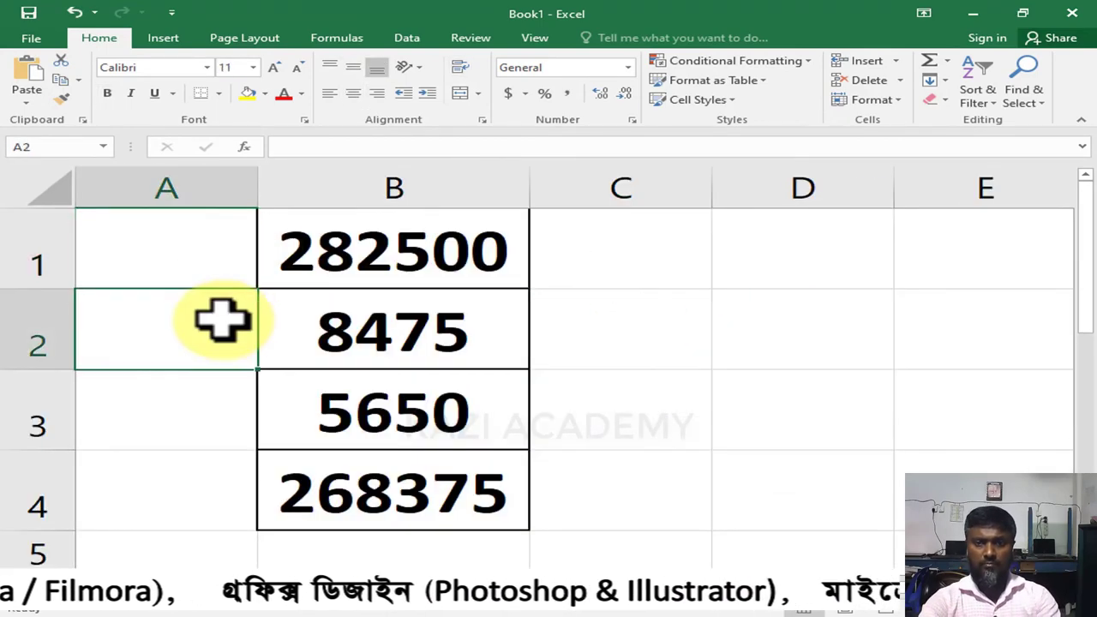
left_click(325, 410)
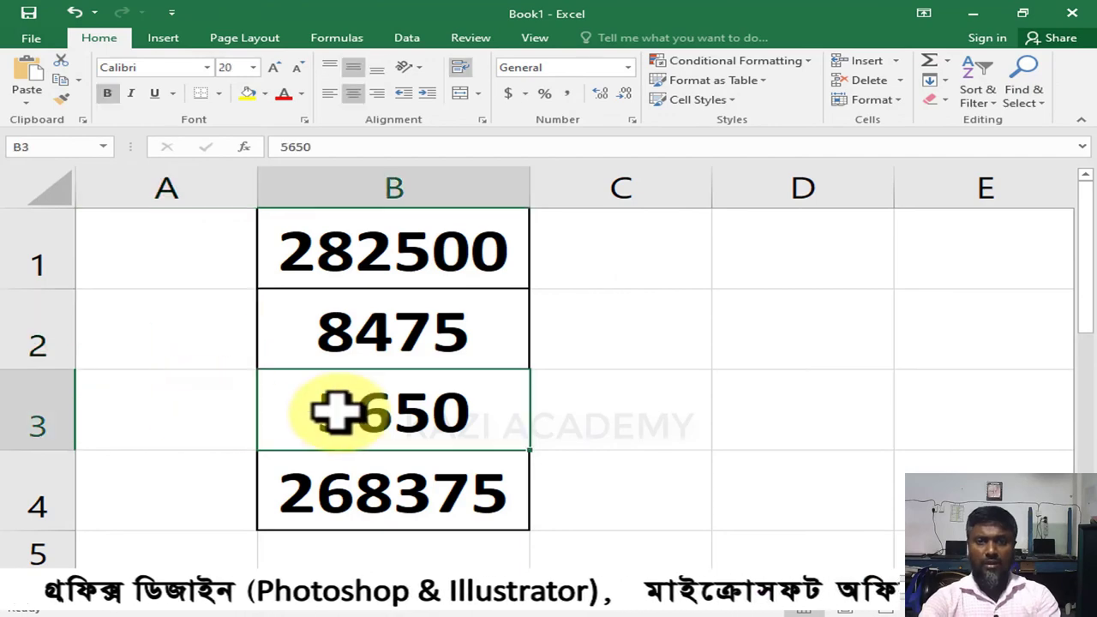
left_click(420, 483)
left_click(701, 261)
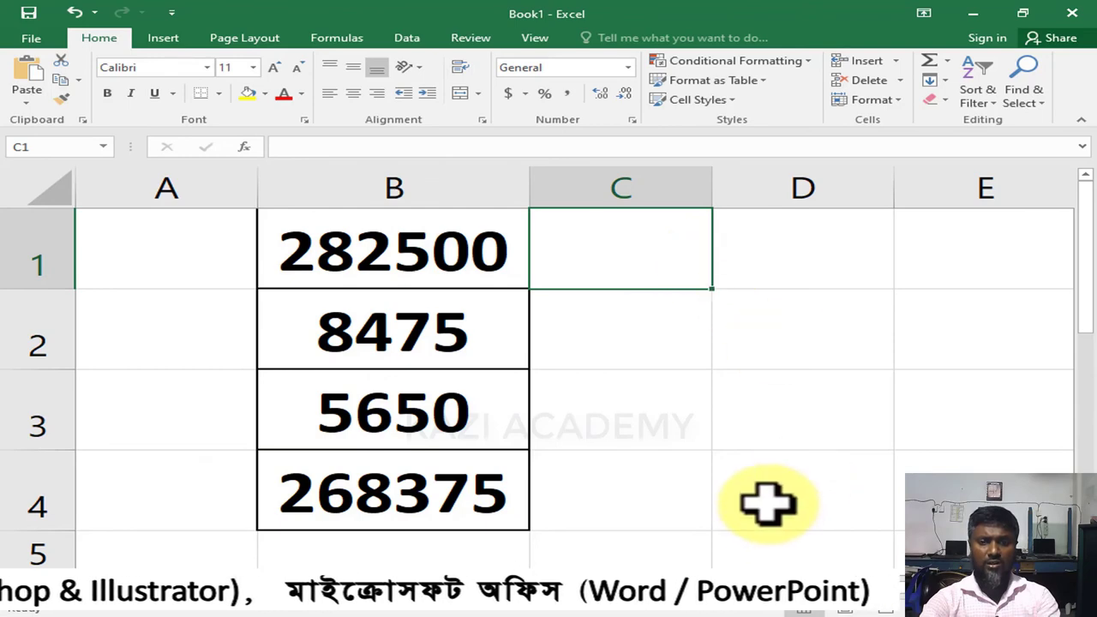
left_click(797, 342)
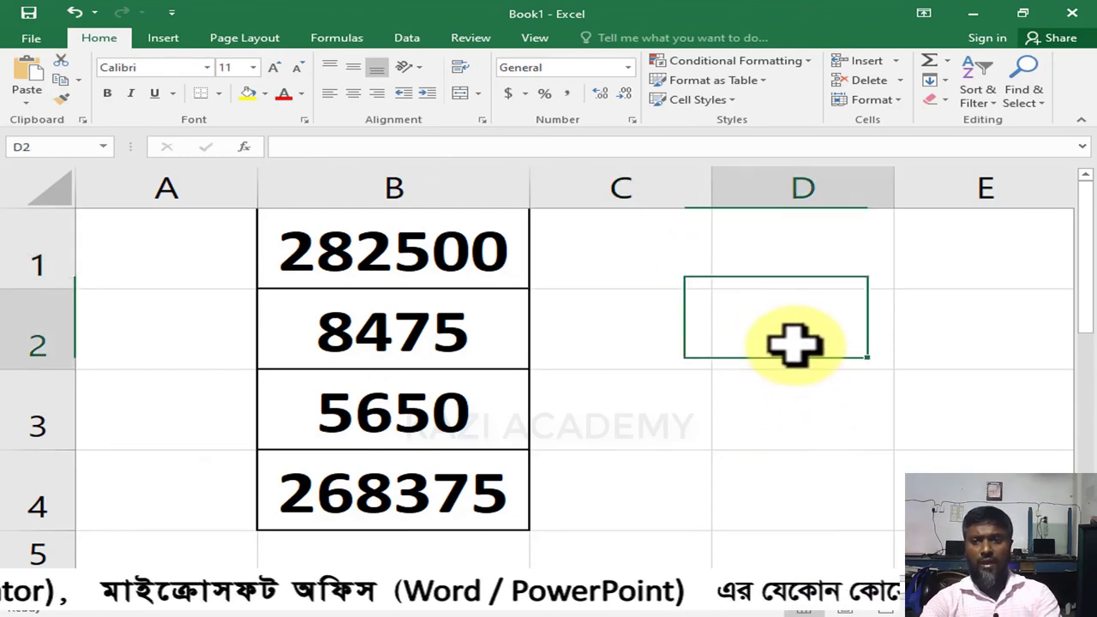
left_click_drag(362, 331, 364, 410)
left_click(800, 345)
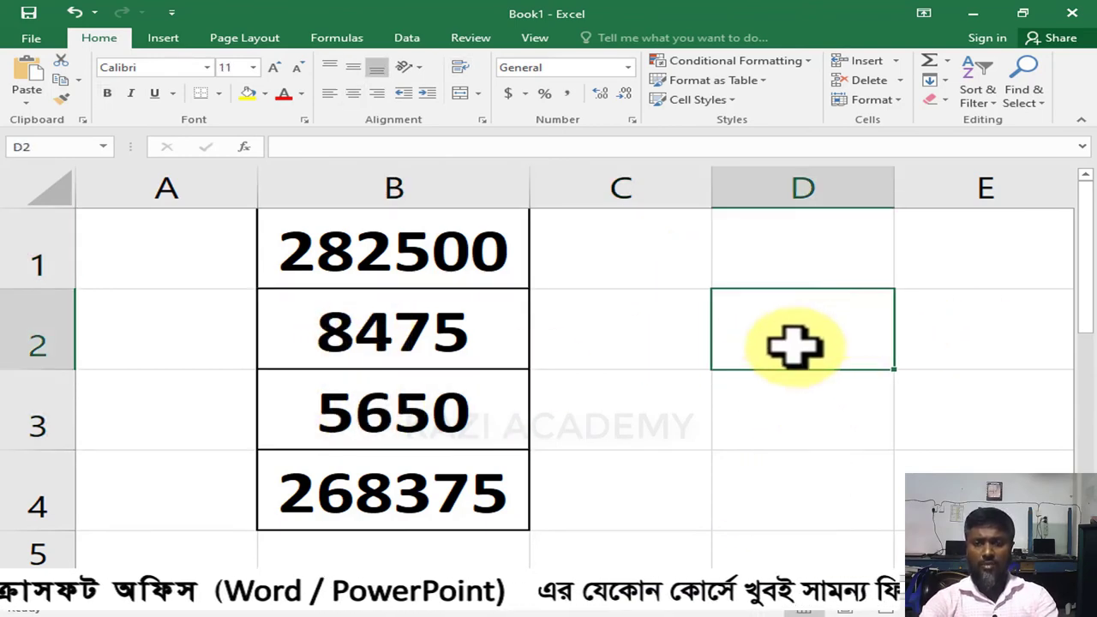
left_click(404, 245)
left_click(441, 485)
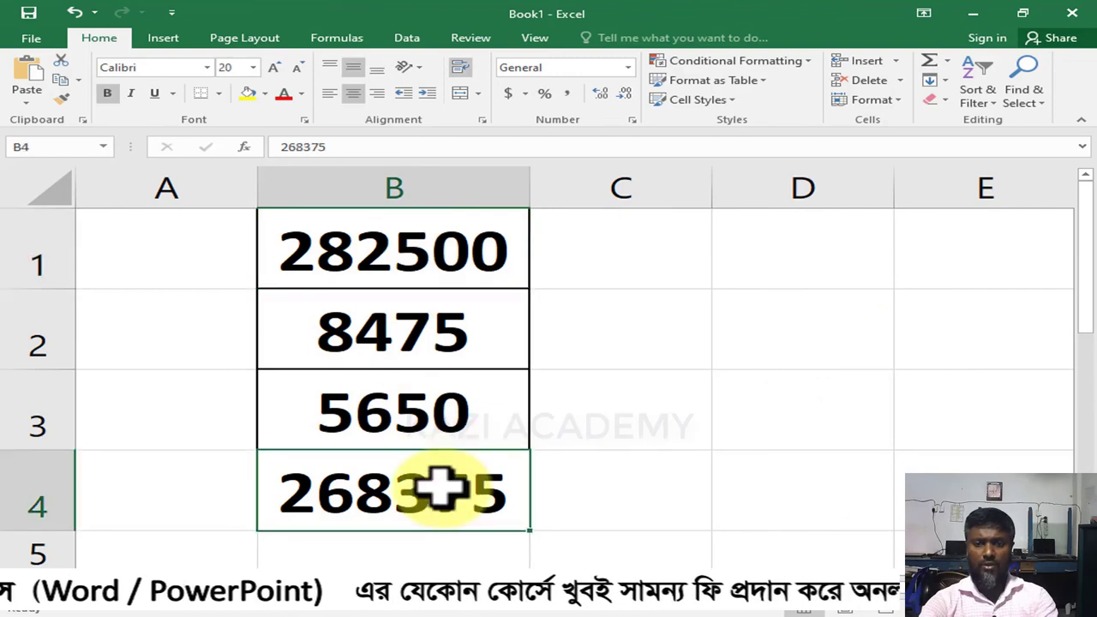
- Enter =B2+B3 in D2, giving 14125
left_click(771, 345)
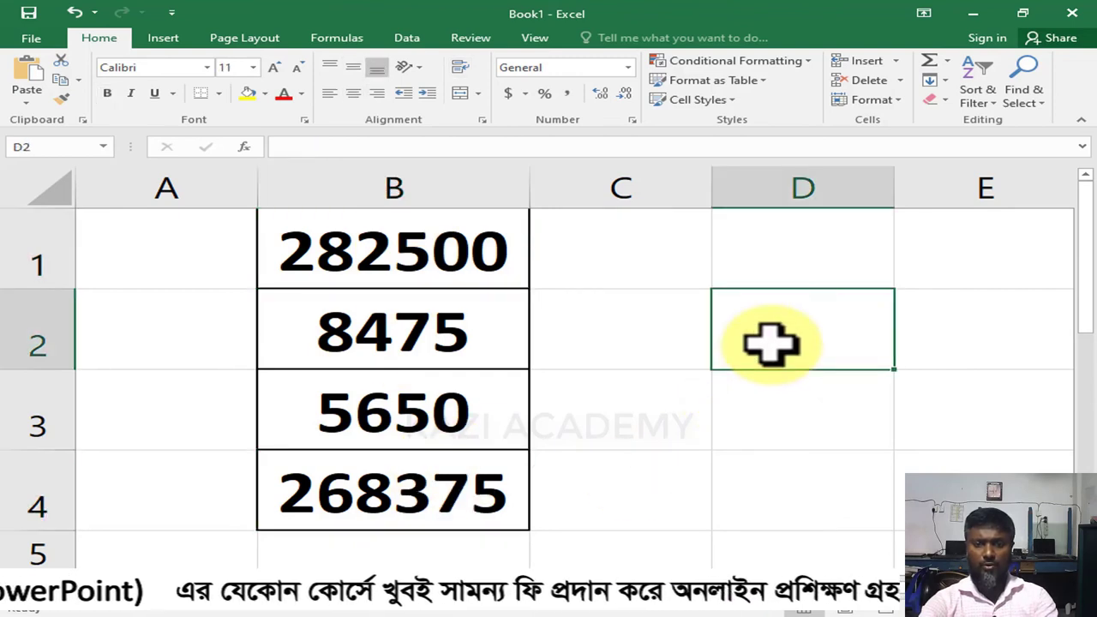
type("=")
left_click(398, 326)
type("+")
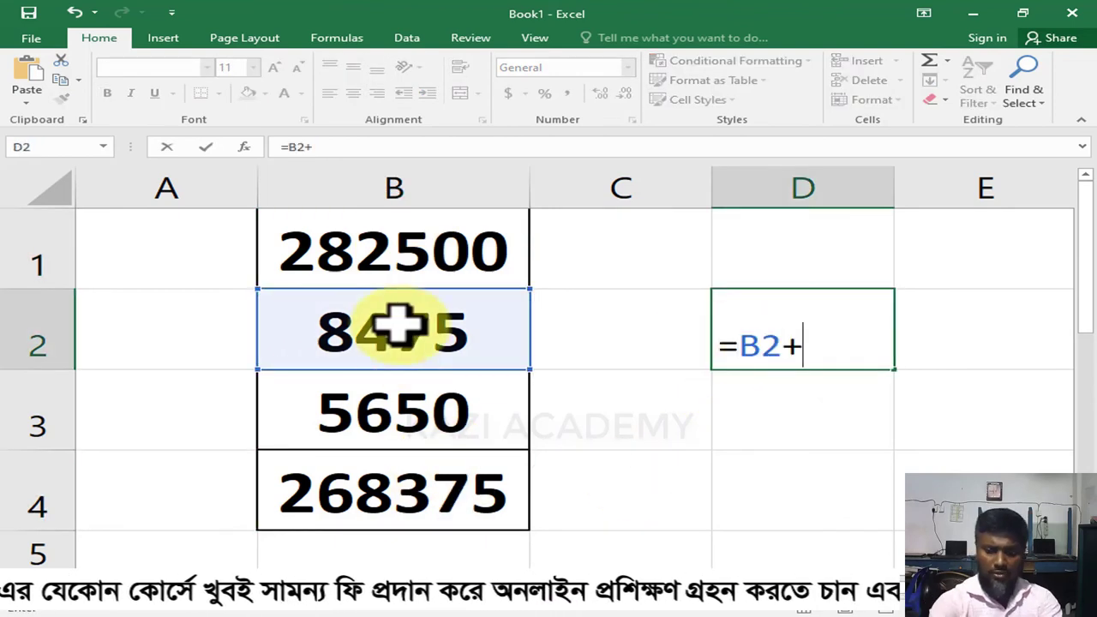
left_click(398, 413)
key("Return")
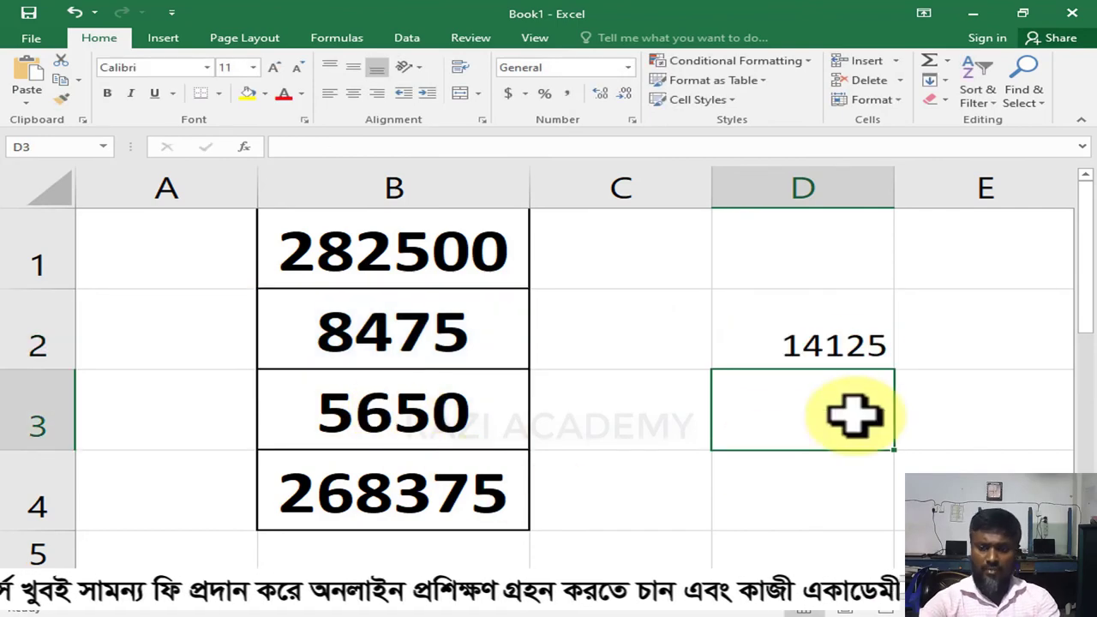
left_click(845, 347)
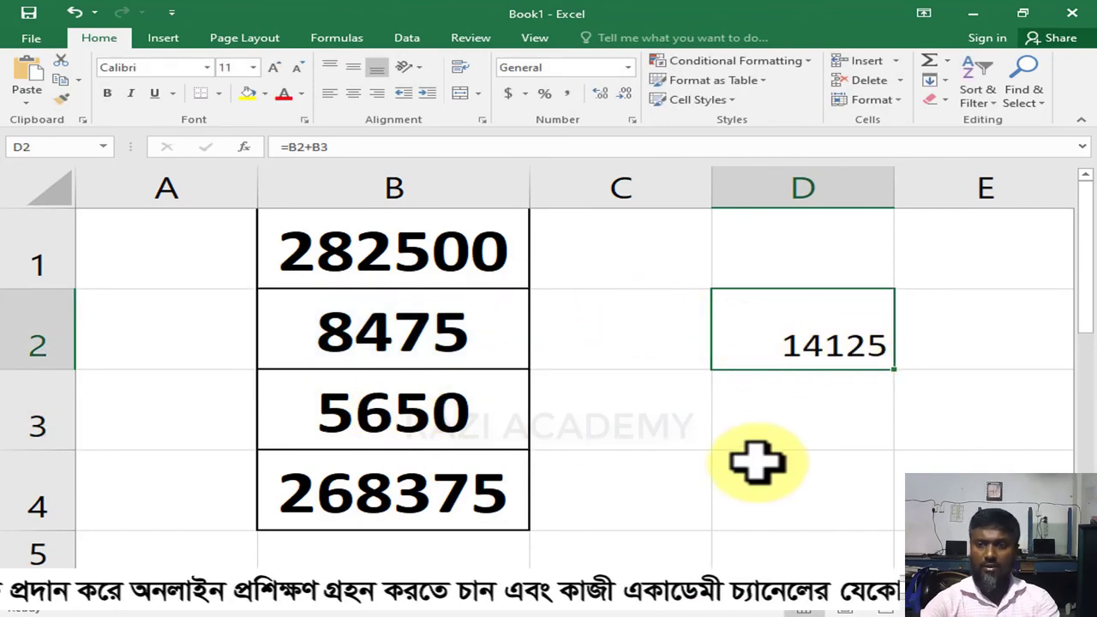
- Enter =B1-D2 in D4 to confirm 268375, and enlarge its font size twice
left_click(794, 496)
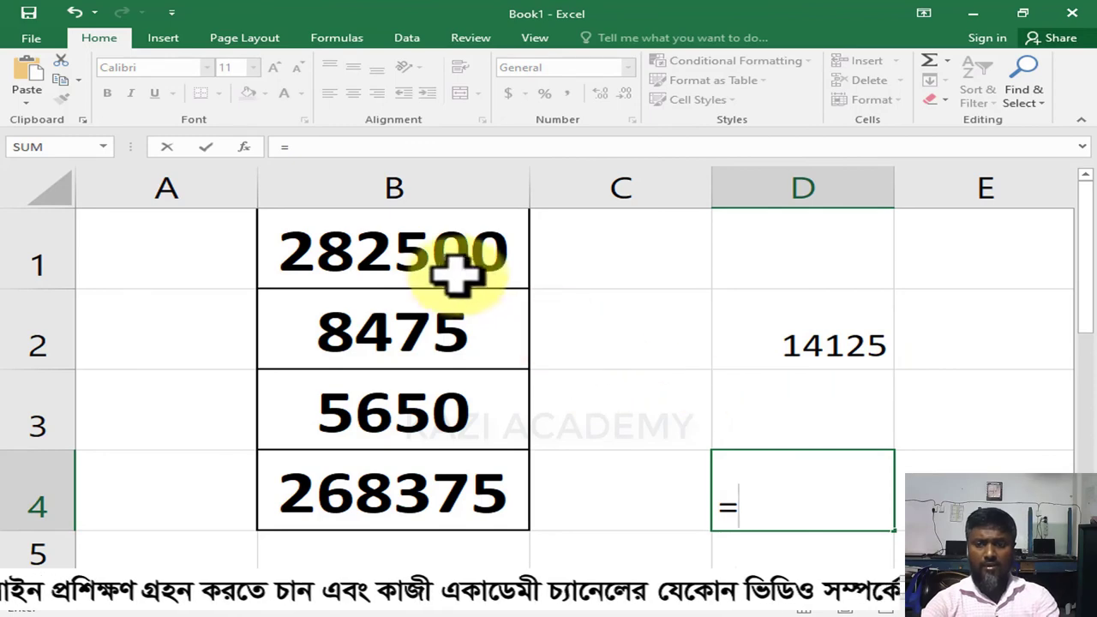
left_click(453, 273)
type("-")
left_click(796, 348)
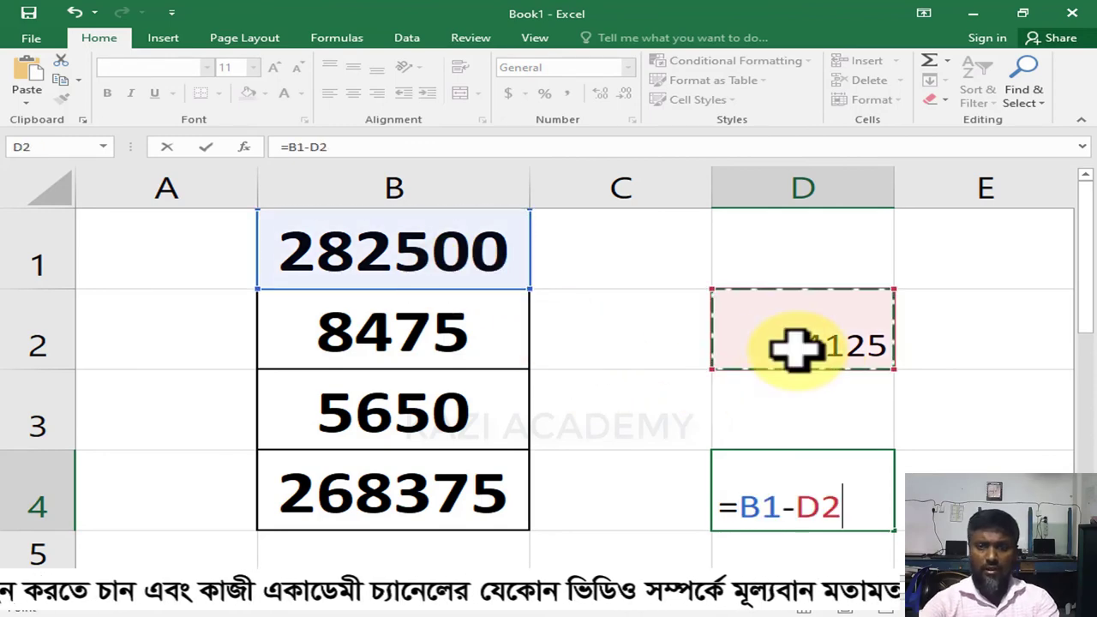
key("Return")
key("Up")
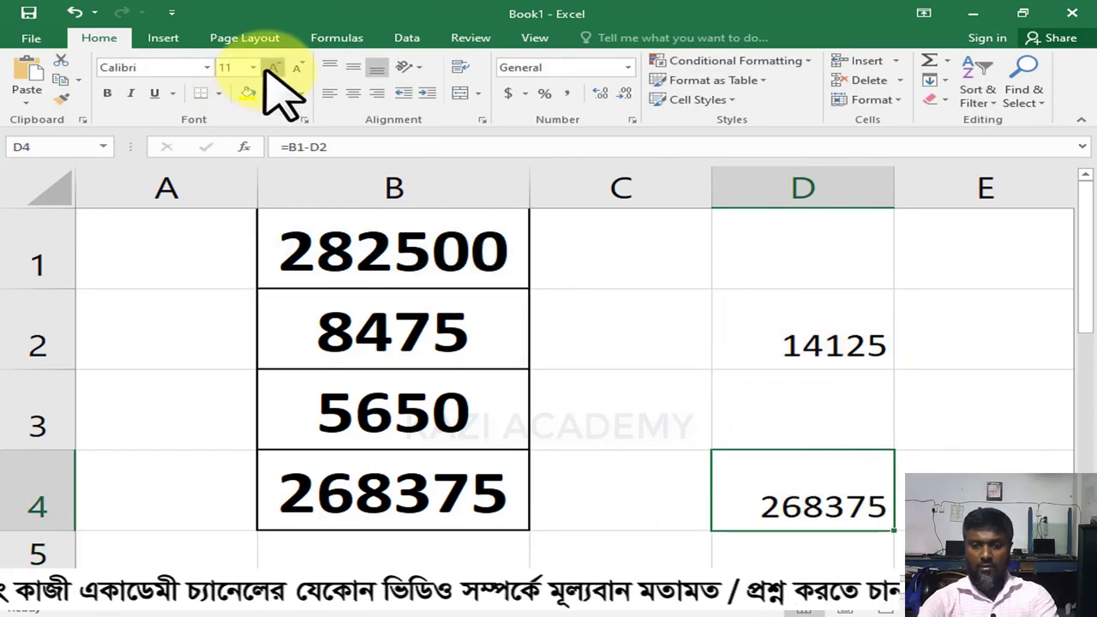
left_click(272, 68)
left_click(272, 69)
left_click(273, 69)
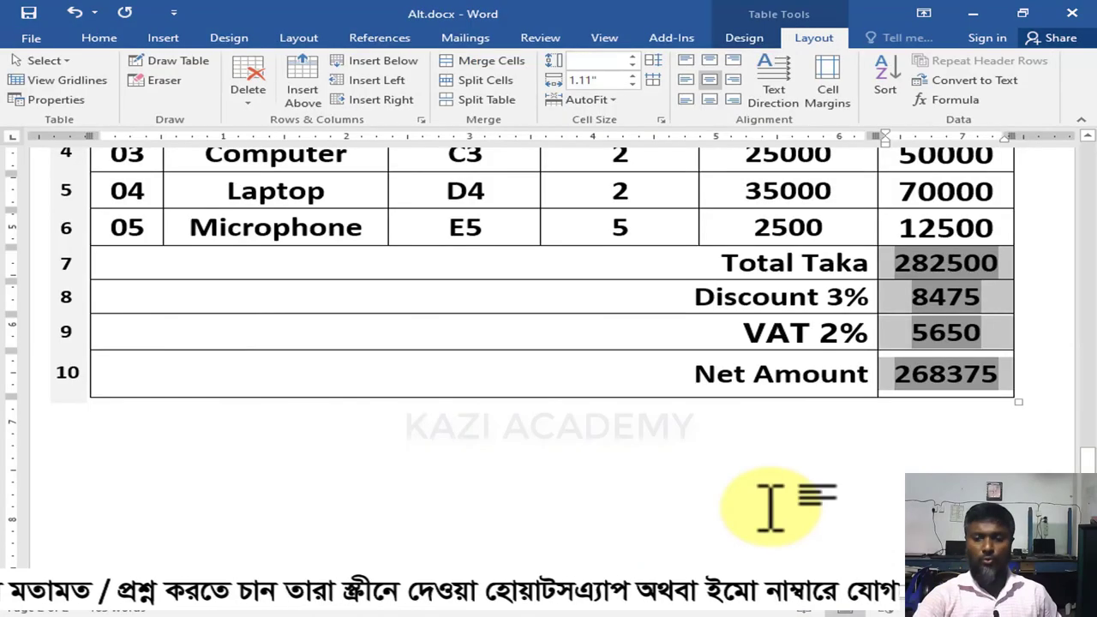
- Bring up the Formula dialog for the table cell and its Paste function list
scroll(767, 506, "up", 3)
scroll(771, 506, "up", 2)
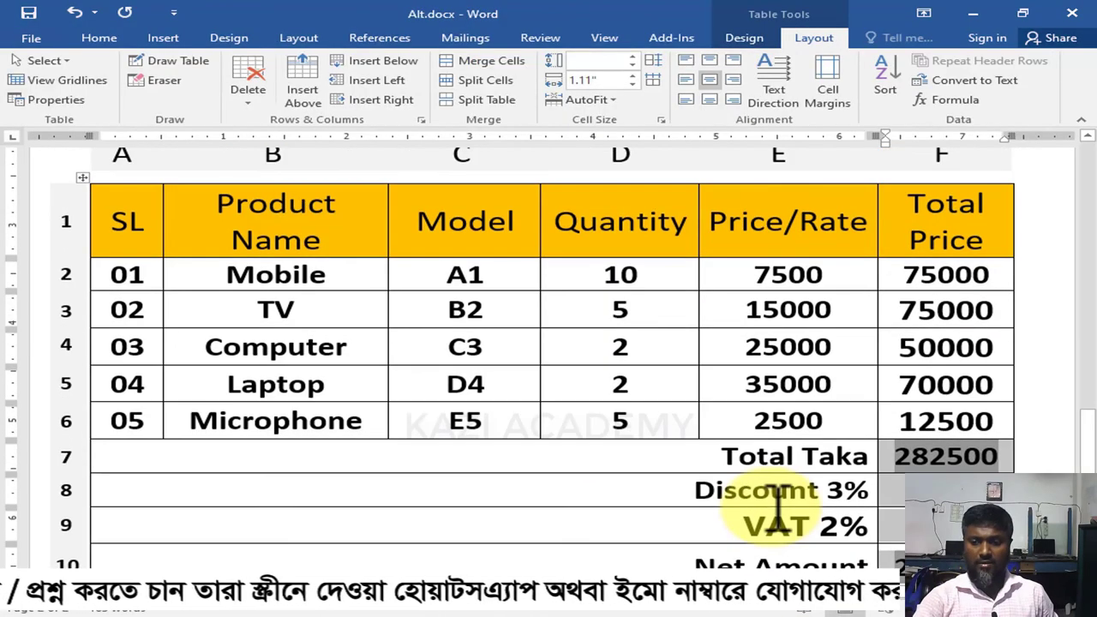
scroll(766, 518, "up", 1)
scroll(742, 515, "down", 2)
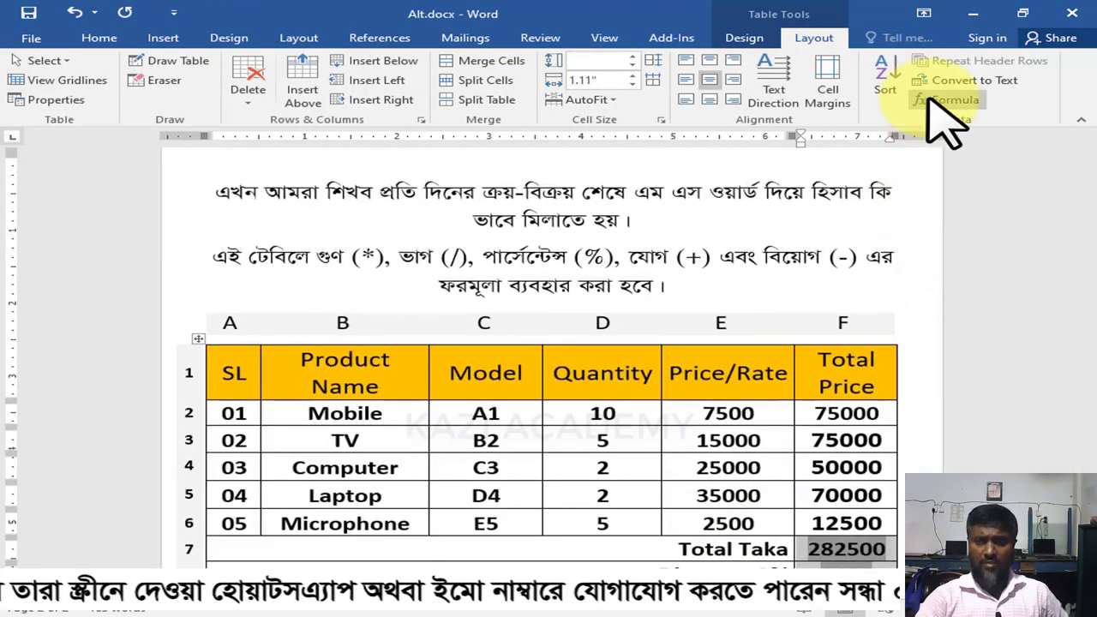
left_click(938, 101)
left_click(521, 369)
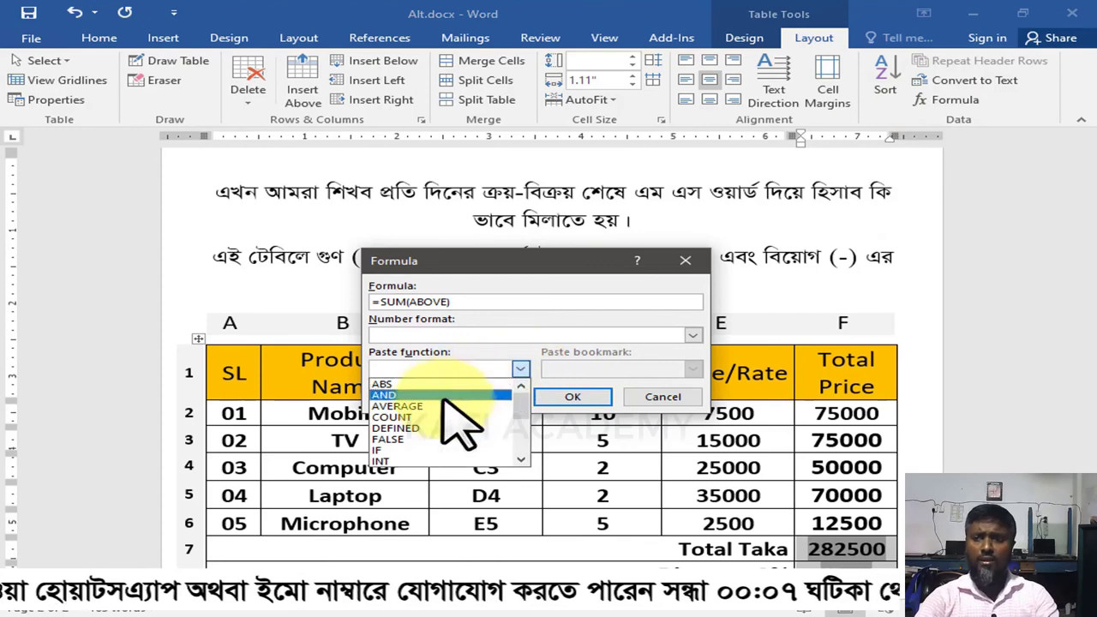
- Close the function list and Formula dialog unchanged, then select the old 268375 Net Amount value
scroll(409, 461, "down", 1)
scroll(410, 461, "down", 2)
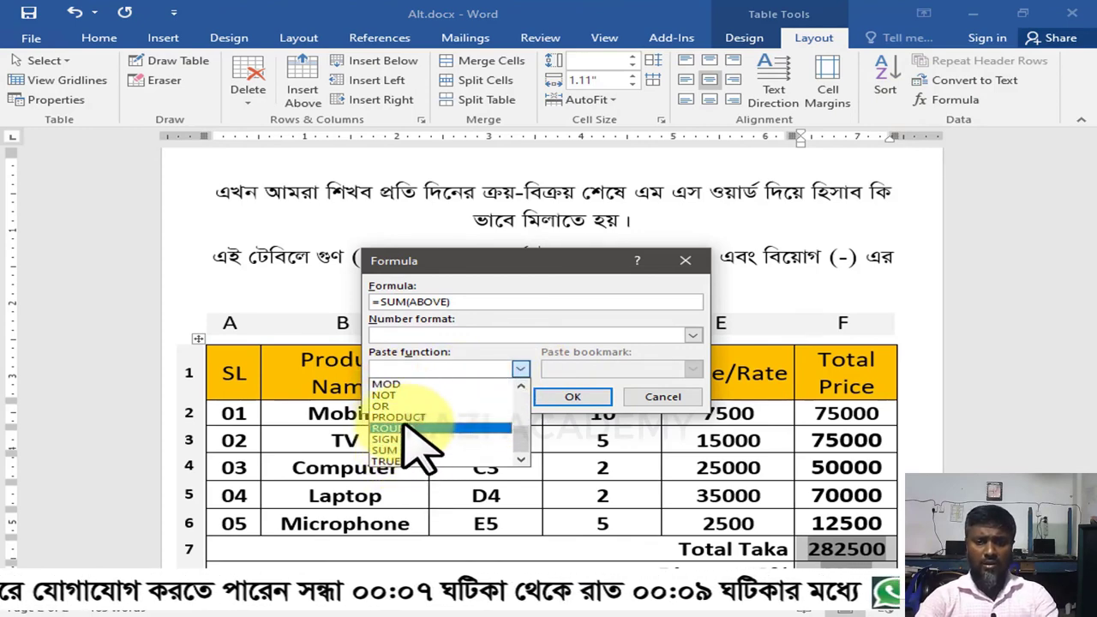
left_click(699, 260)
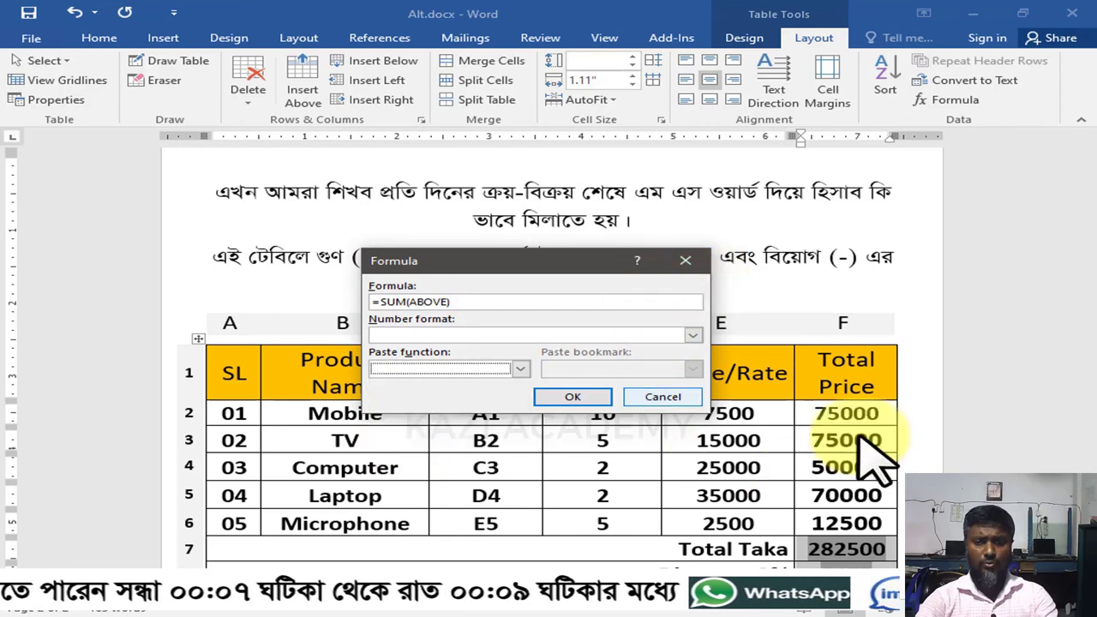
left_click(698, 259)
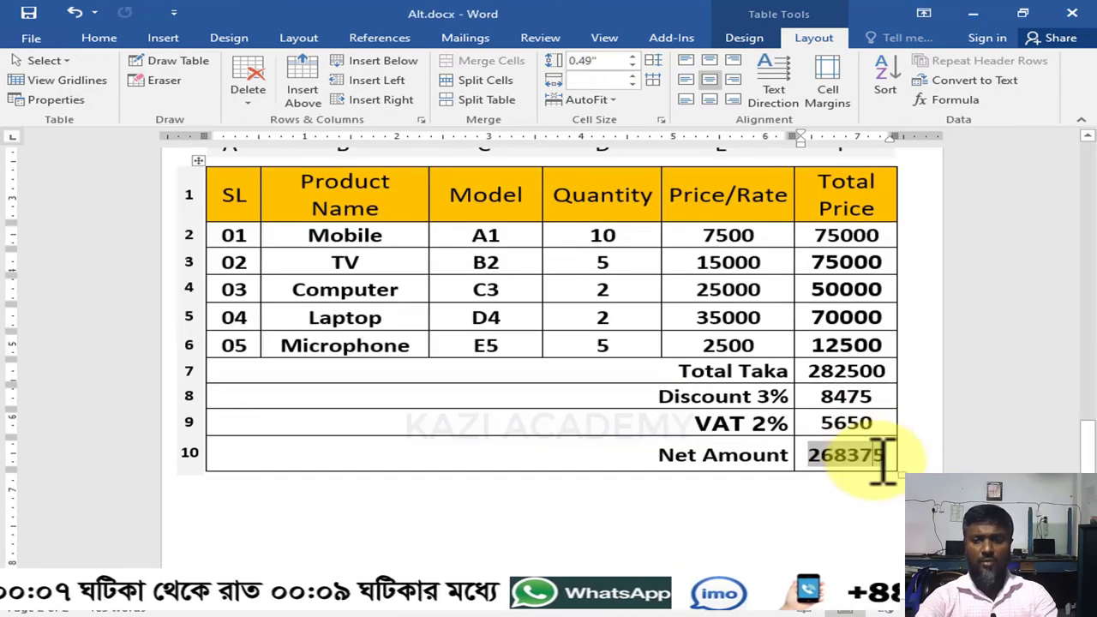
left_click_drag(888, 454, 811, 454)
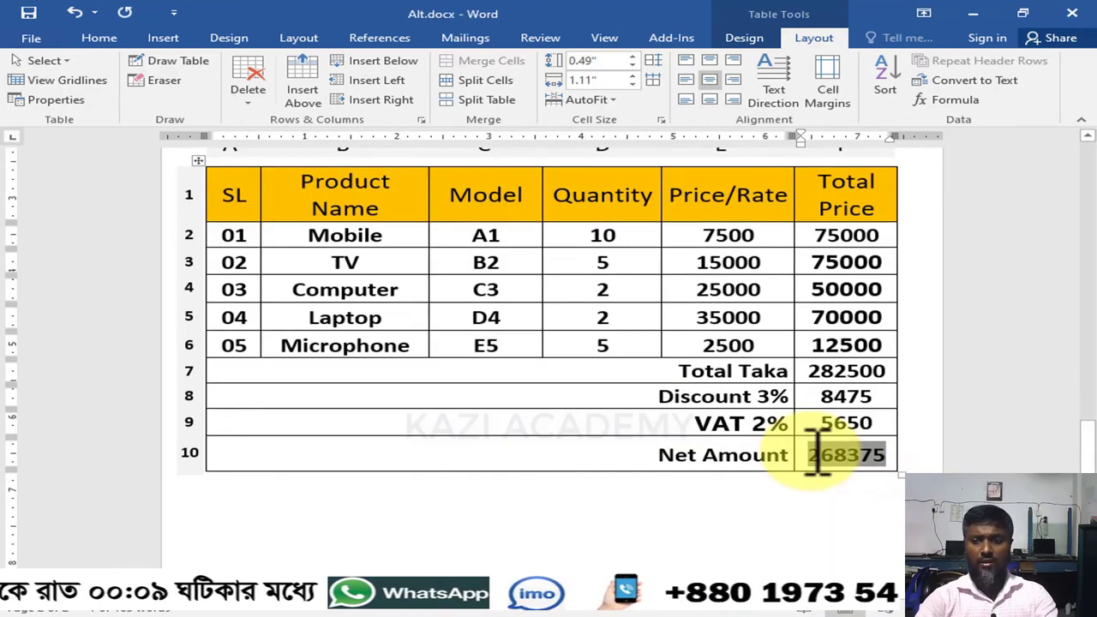
- Replace the default =SUM(ABOVE) with =B7-(B8+B9) for the Net Amount cell
left_click(953, 100)
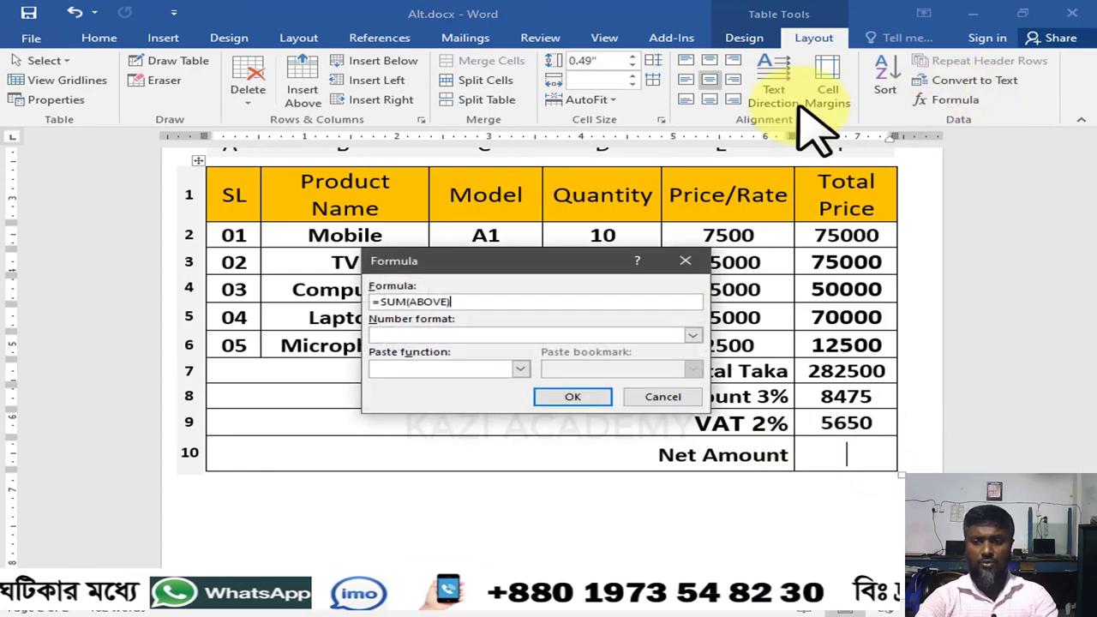
left_click_drag(460, 300, 386, 300)
key("BackSpace")
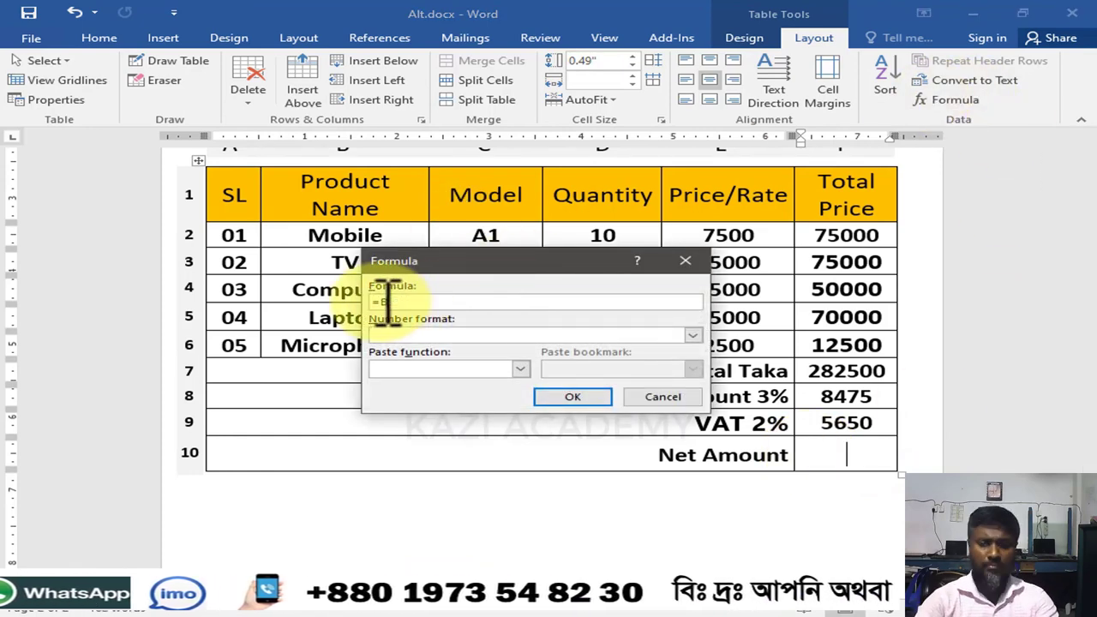
type("=F7")
type("-(B8+B9")
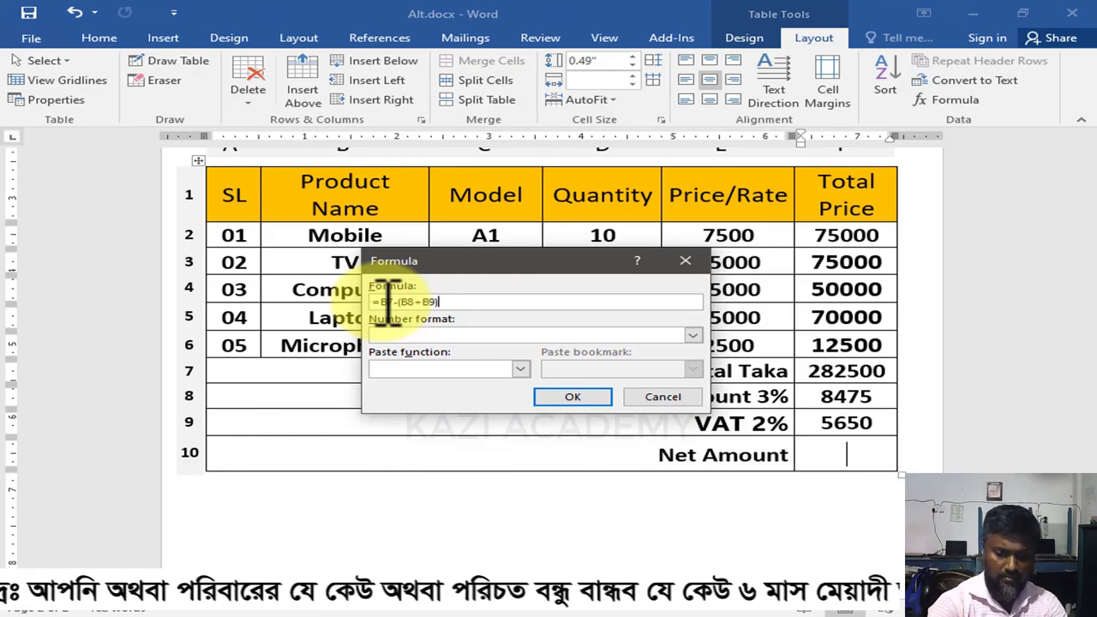
left_click_drag(515, 260, 592, 258)
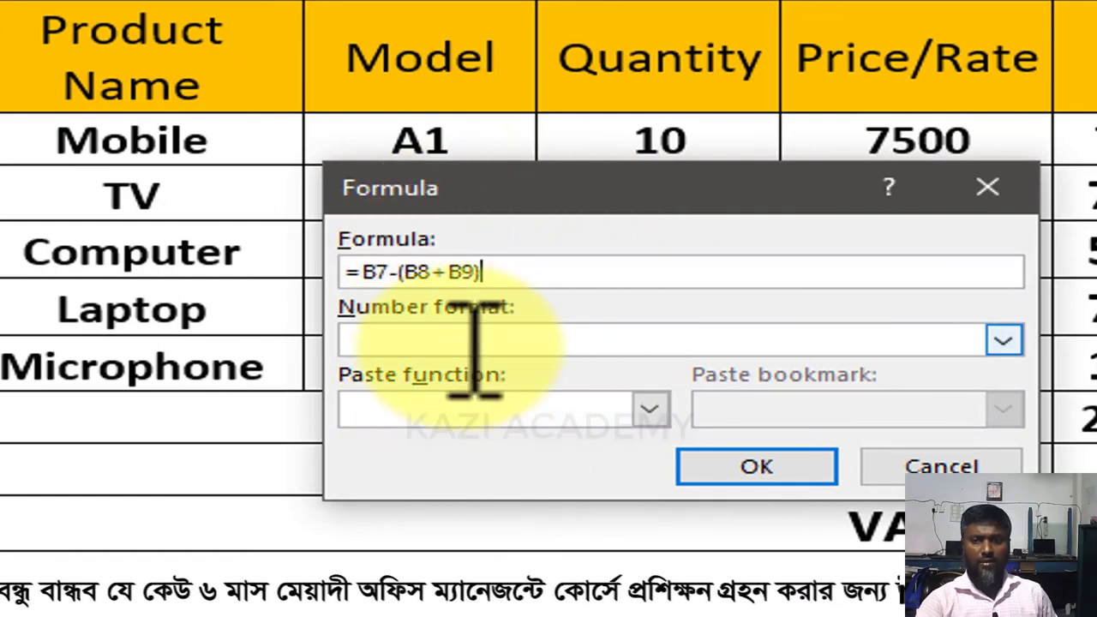
- Apply the #,##0.00 number format so Net Amount shows 268,375.00
left_click(1002, 340)
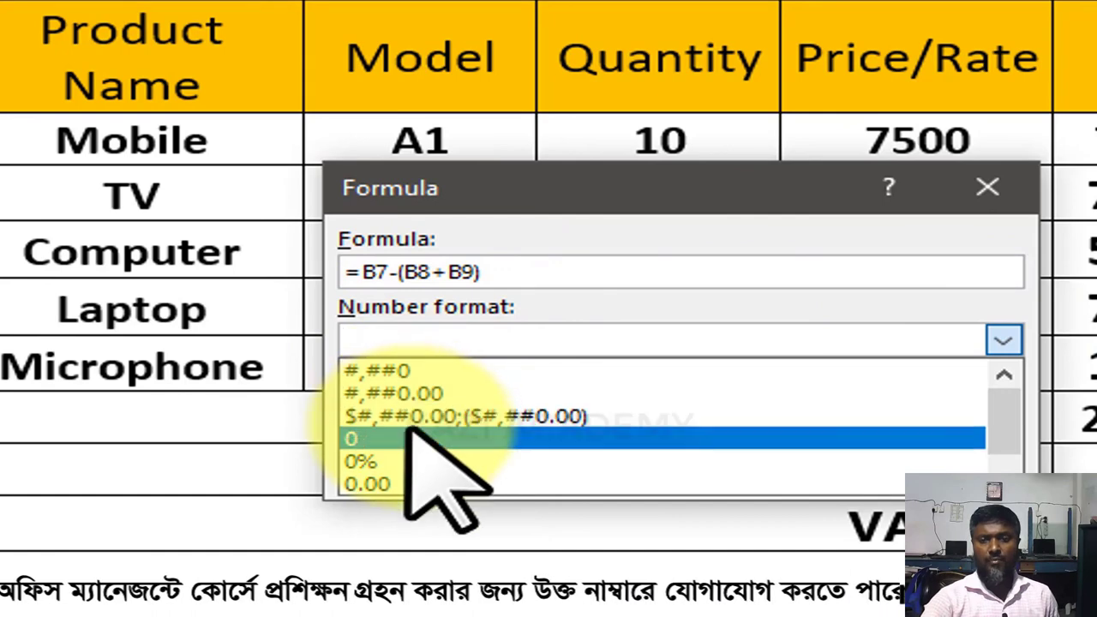
left_click(660, 210)
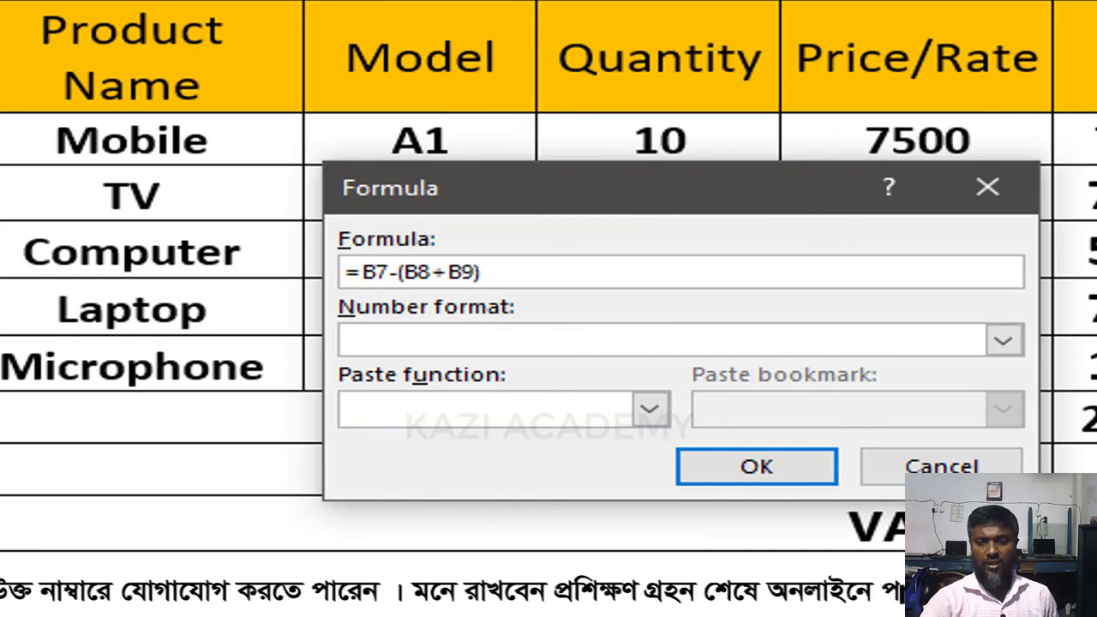
left_click_drag(676, 181, 542, 185)
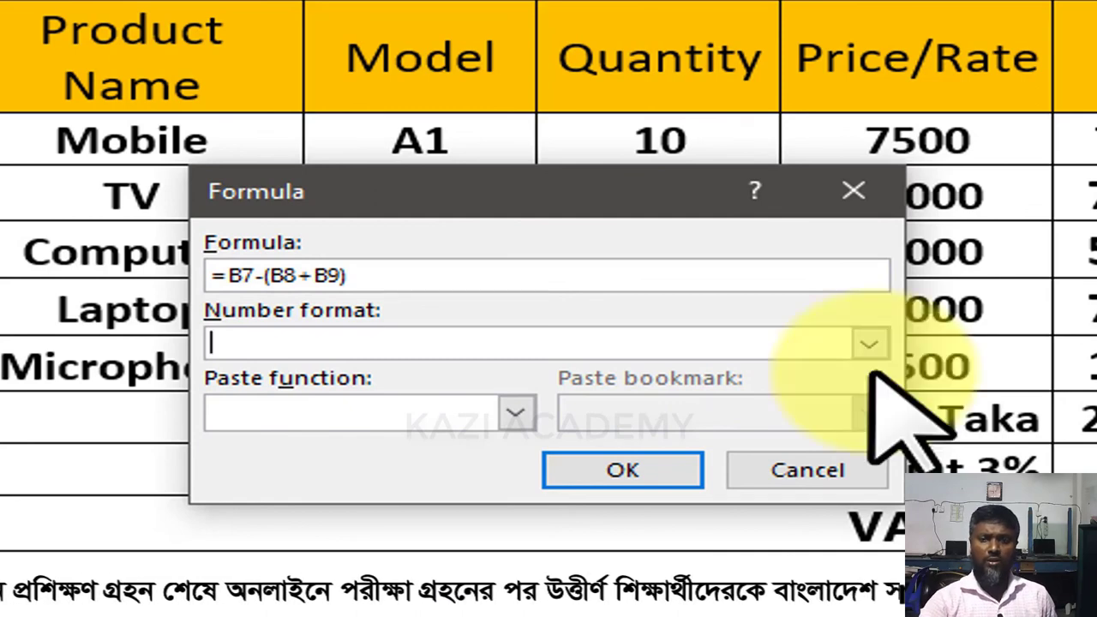
left_click(867, 344)
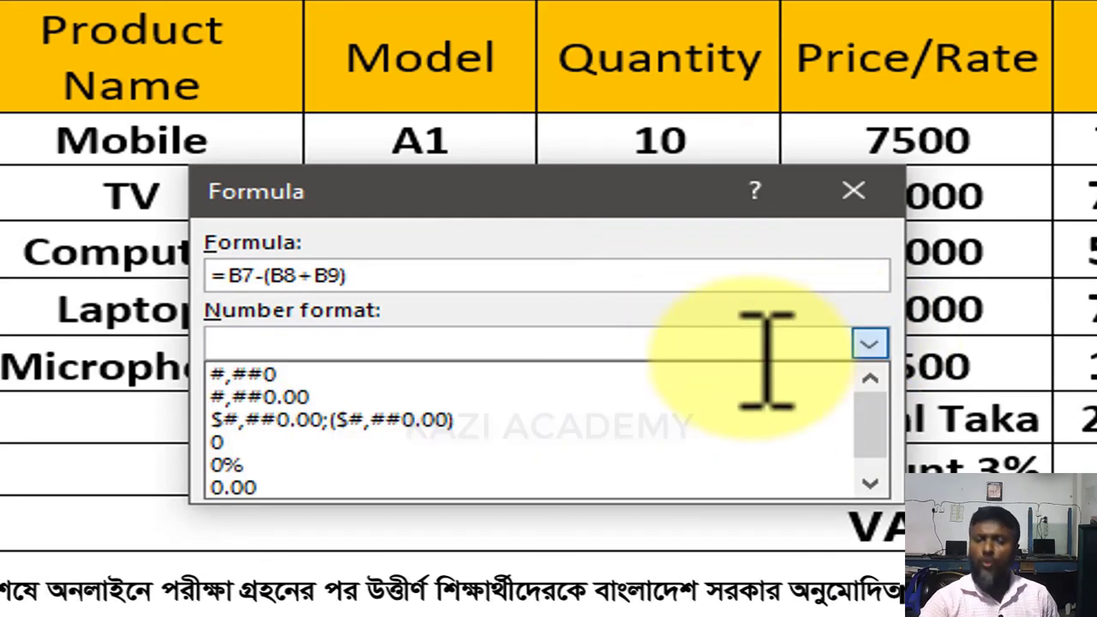
left_click(283, 400)
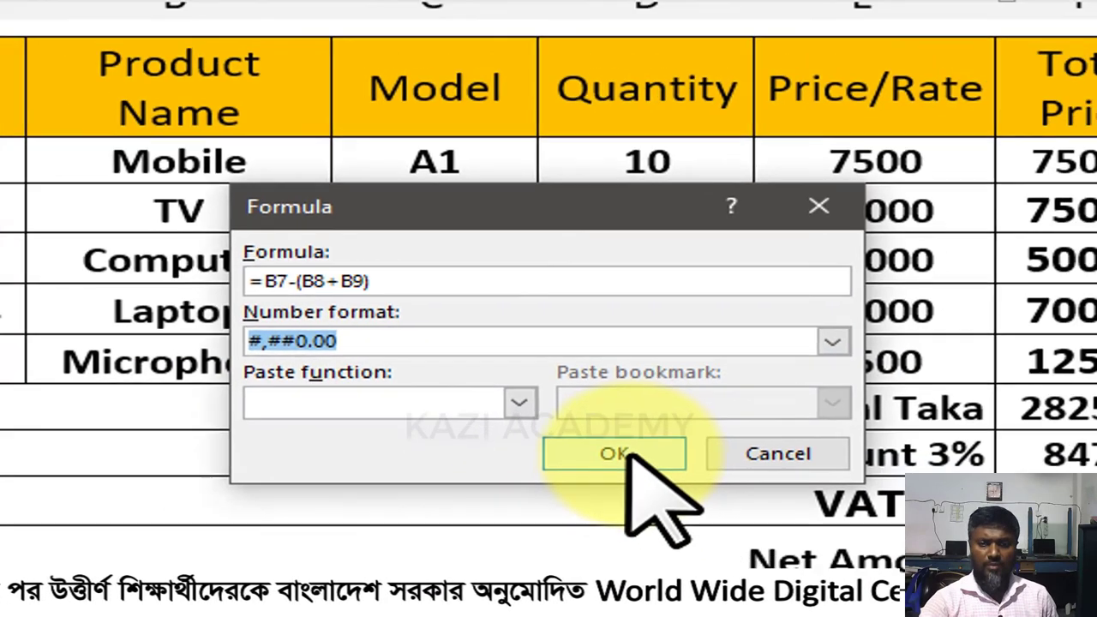
left_click(630, 457)
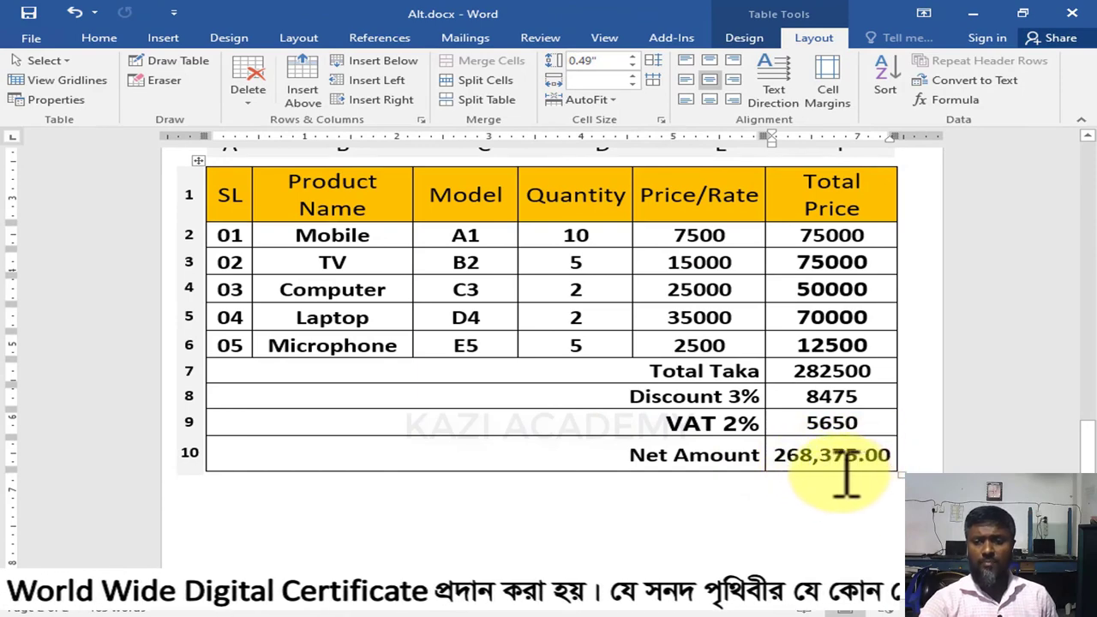
left_click(774, 506)
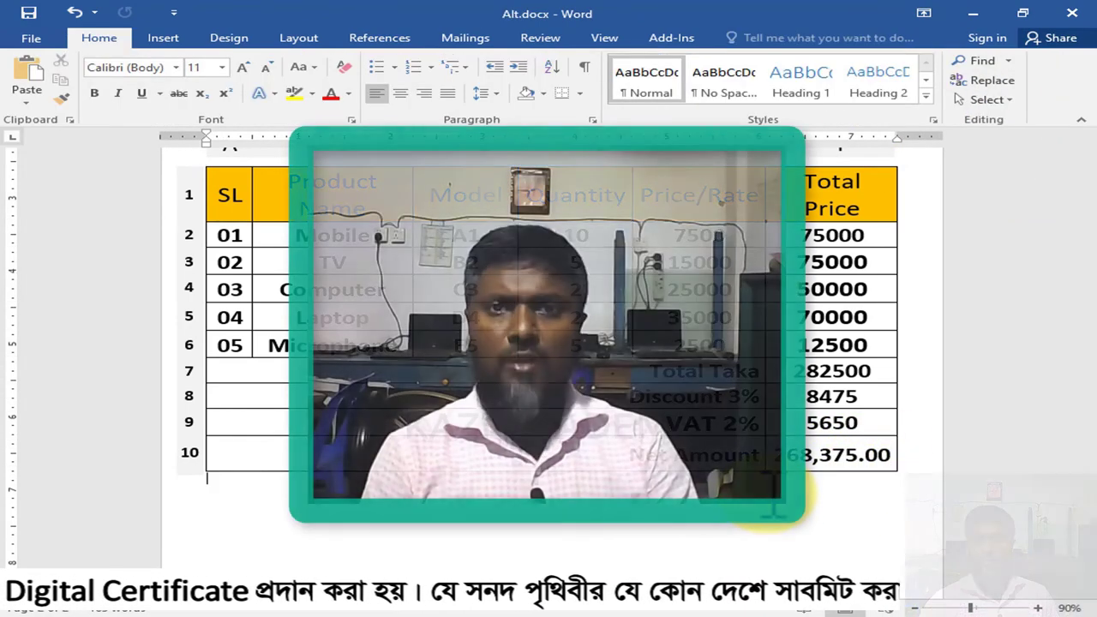